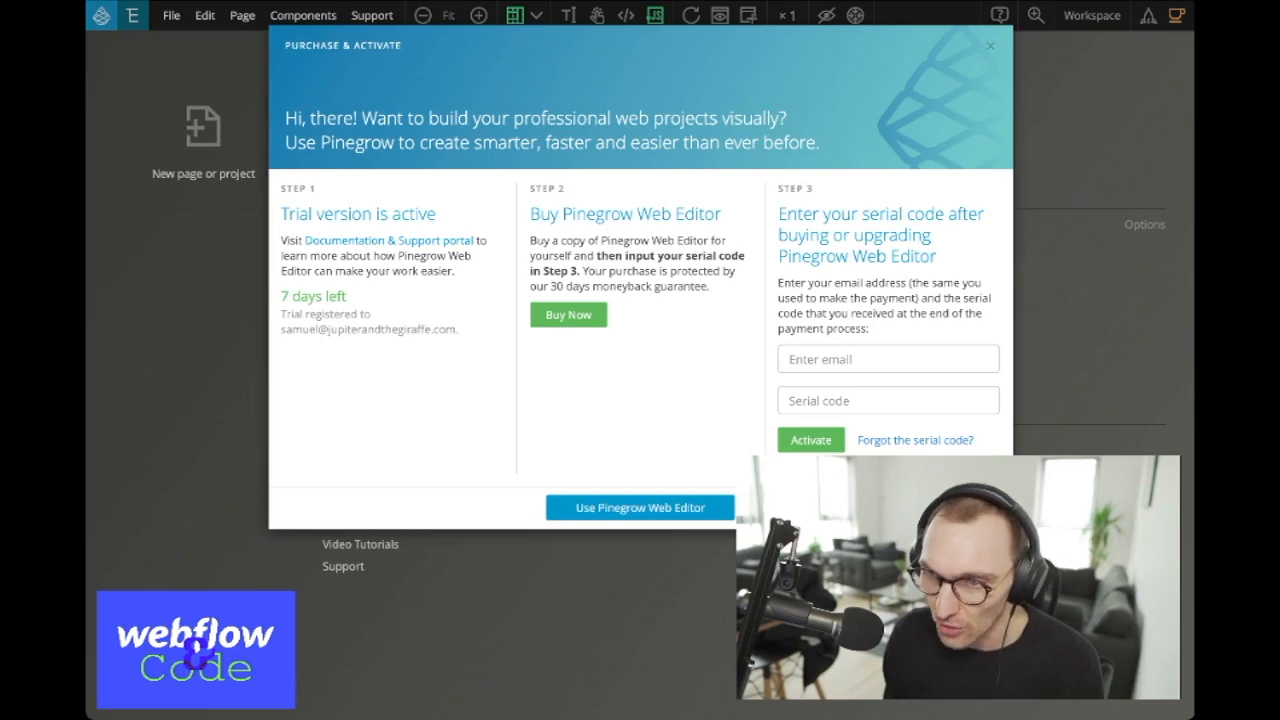
Step: Continue with the trial version, start a new page or project, and look through the Foundation 5 and Tailwind CSS Blocks templates
left_click(640, 507)
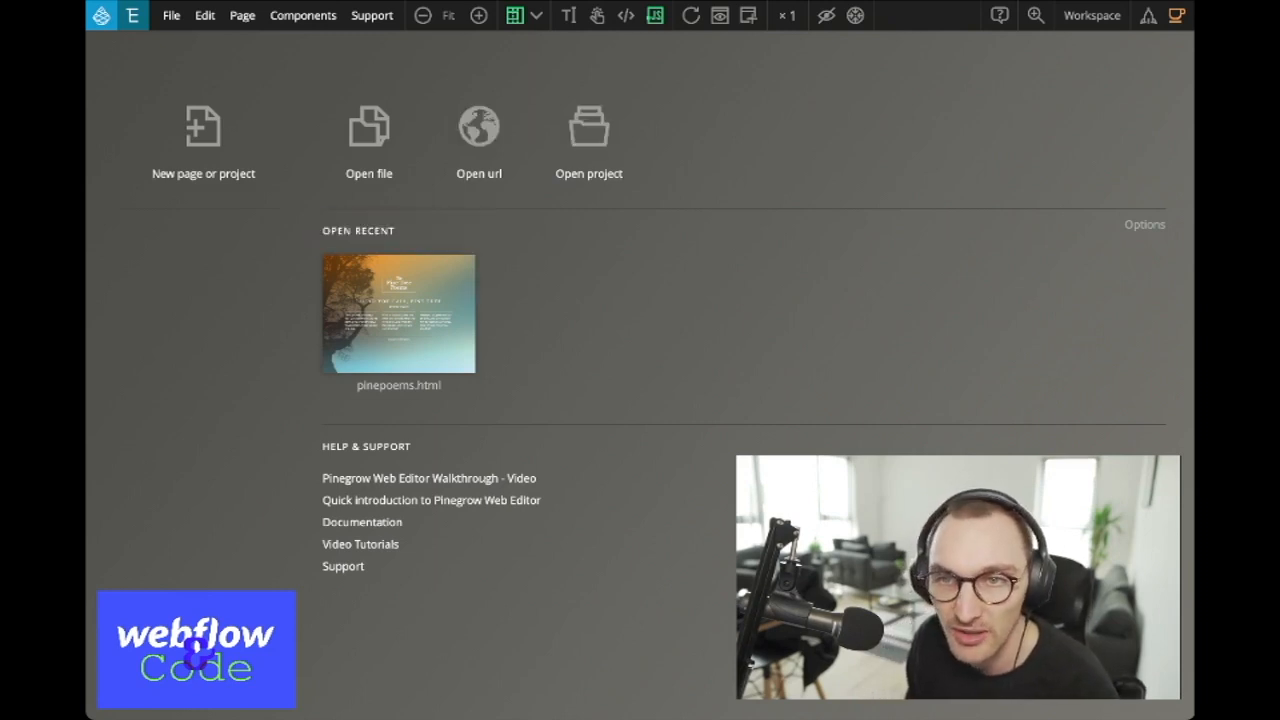
left_click(203, 128)
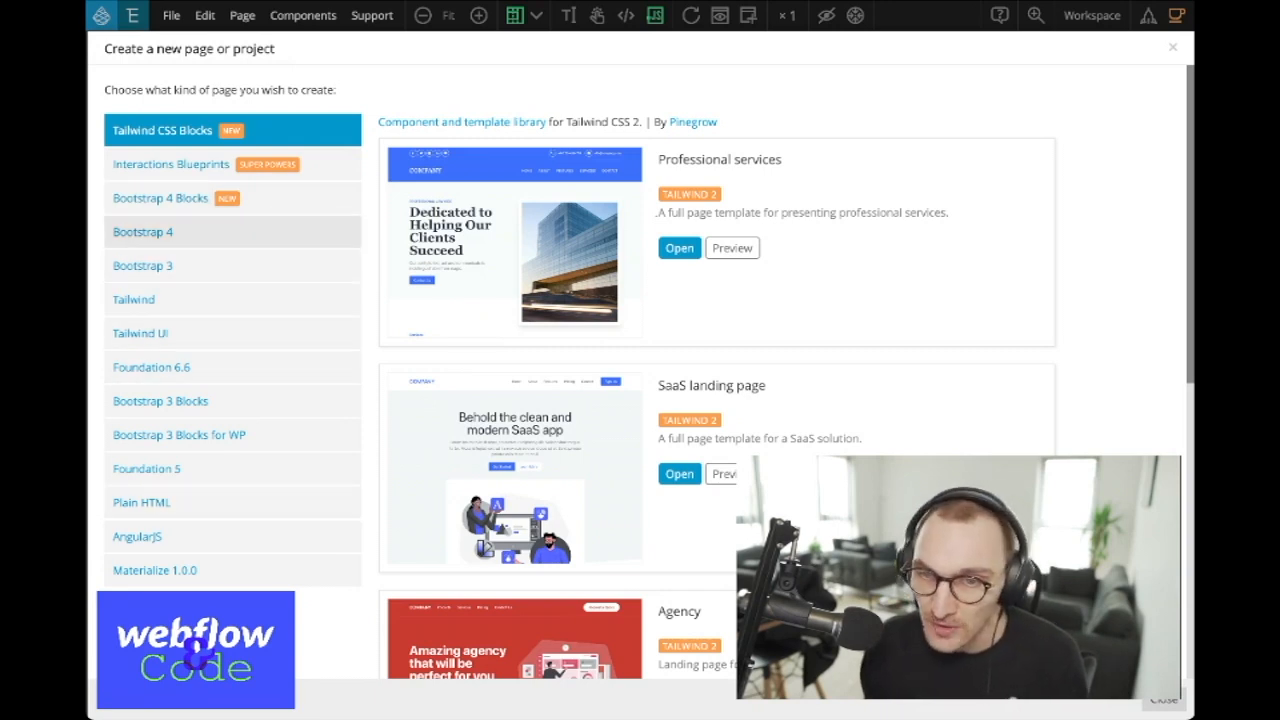
left_click(146, 468)
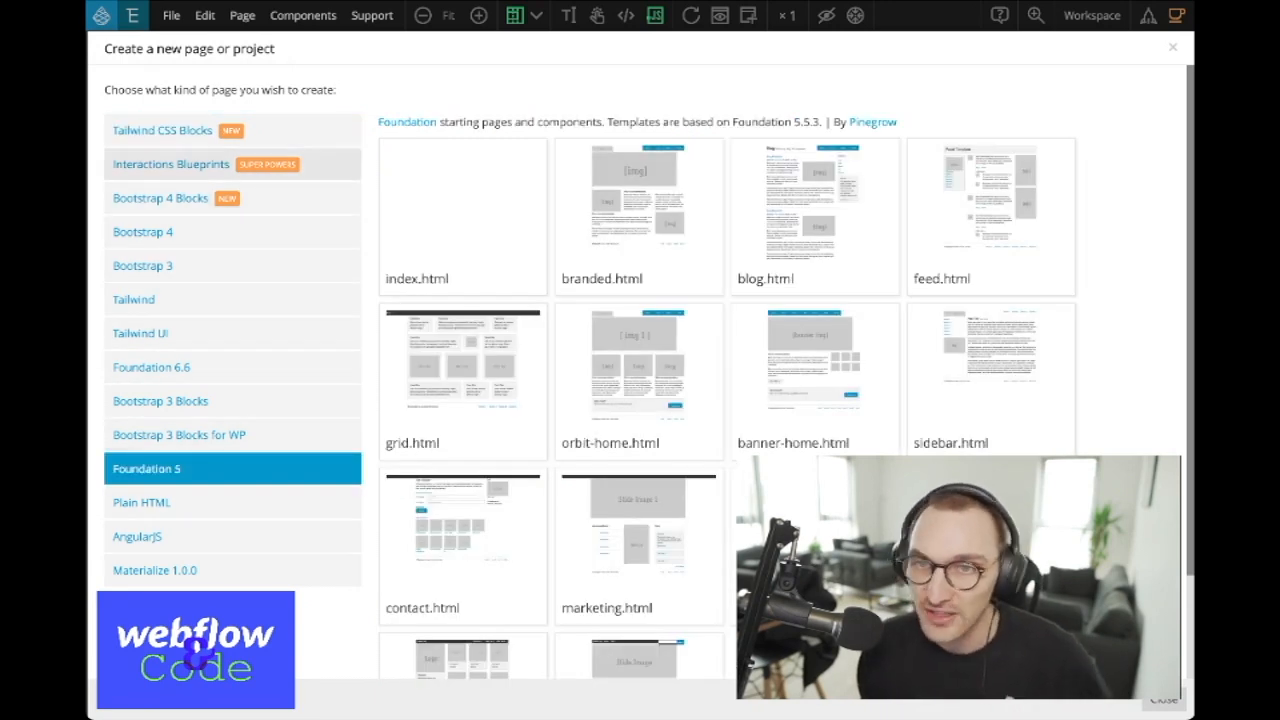
left_click(160, 130)
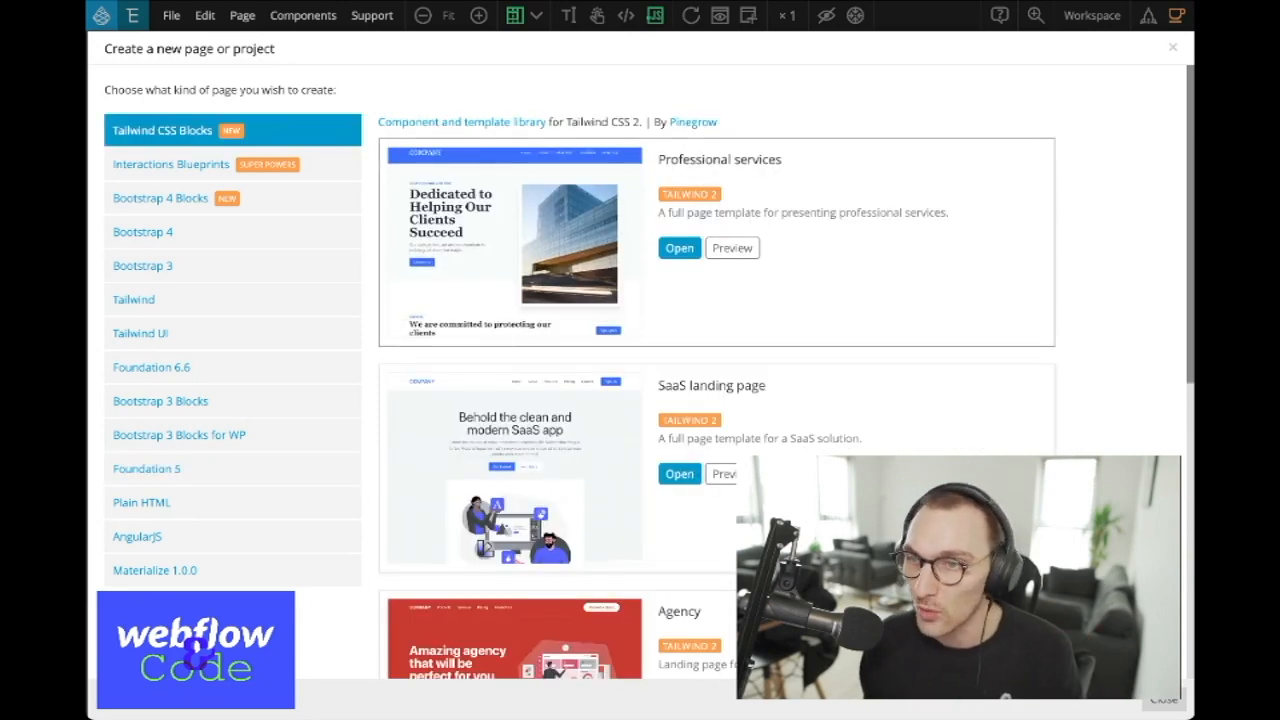
scroll(716, 380, "down", 5)
scroll(716, 370, "down", 3)
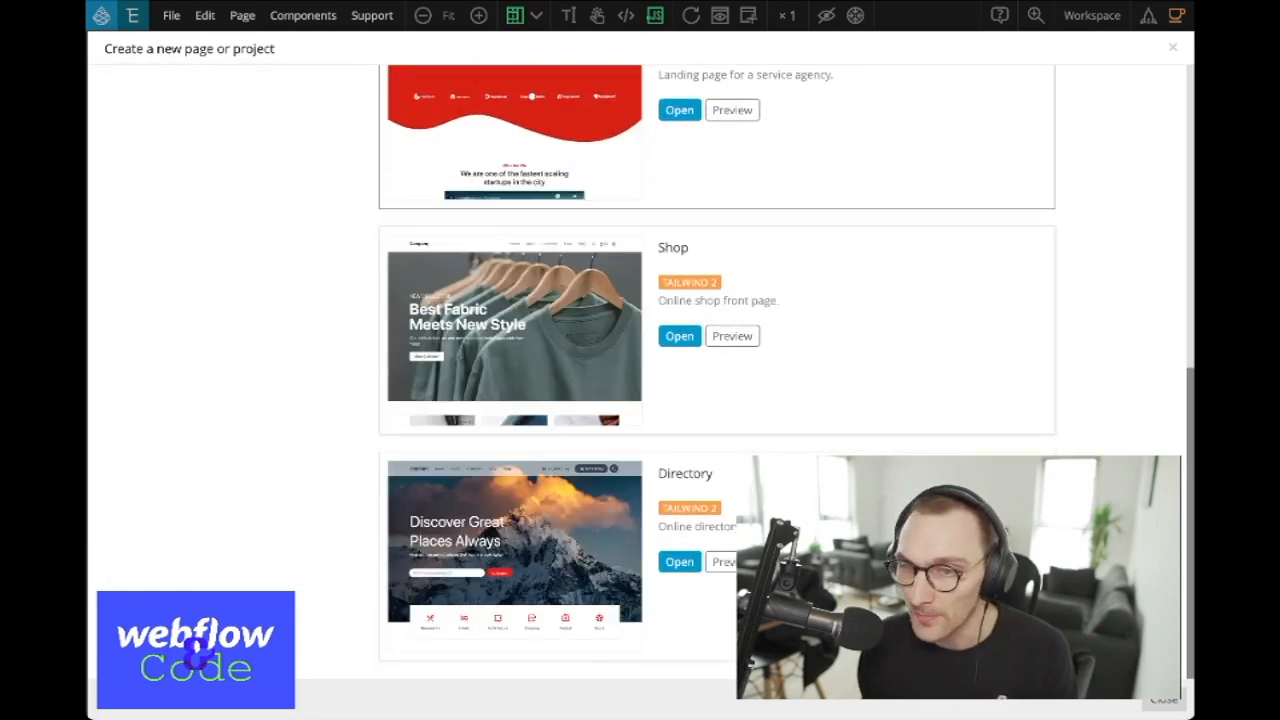
scroll(716, 370, "up", 7)
scroll(716, 370, "up", 2)
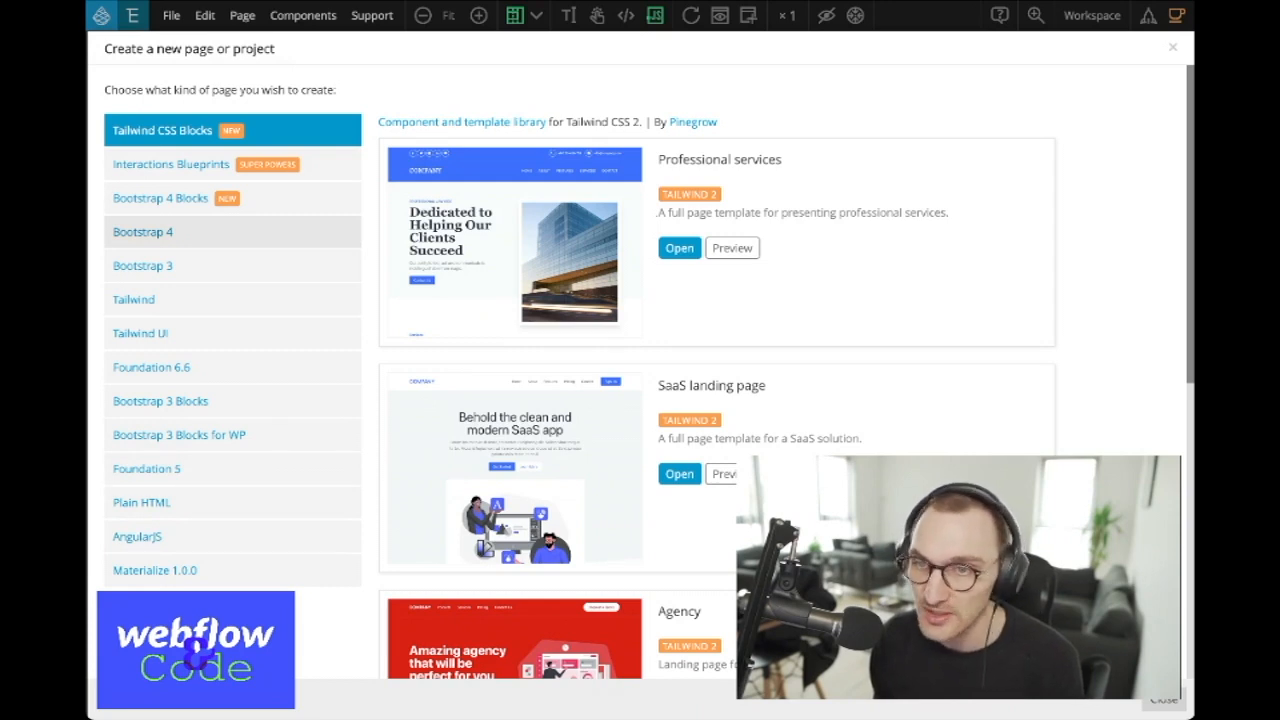
Step: Create a new blank page from the Bootstrap 4 index.html template
left_click(232, 232)
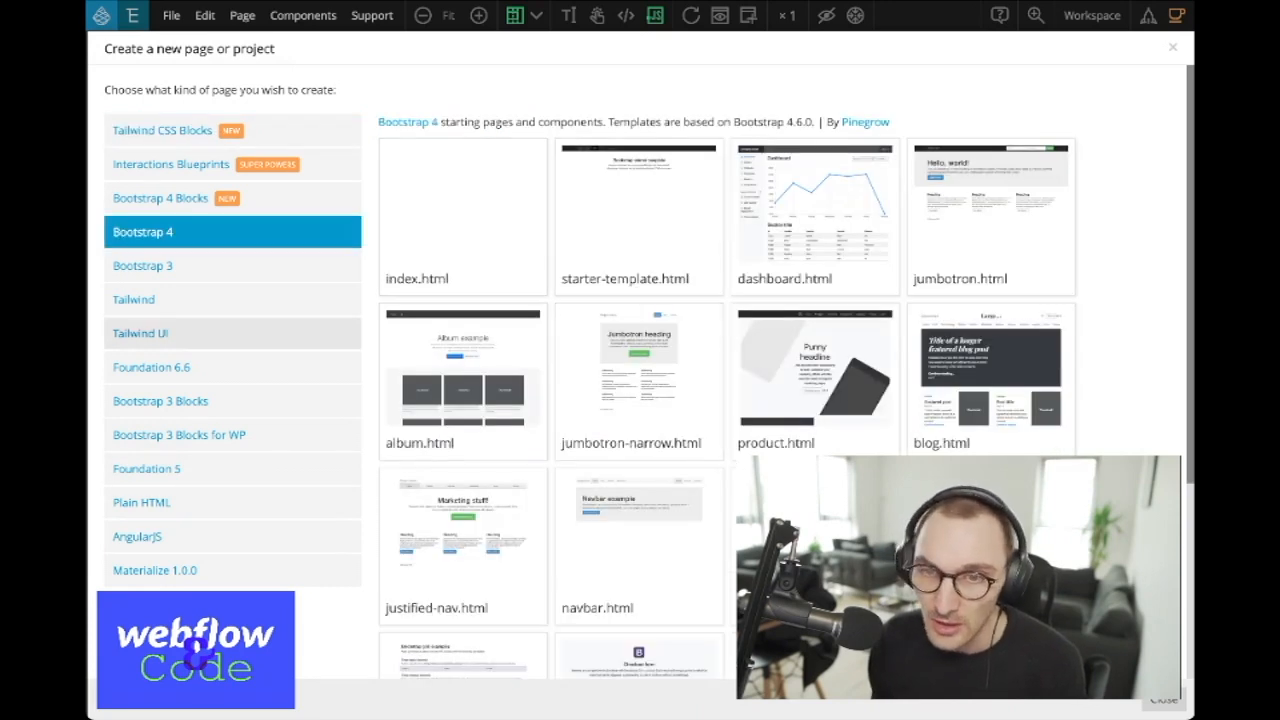
scroll(640, 430, "down", 2)
scroll(640, 380, "down", 1)
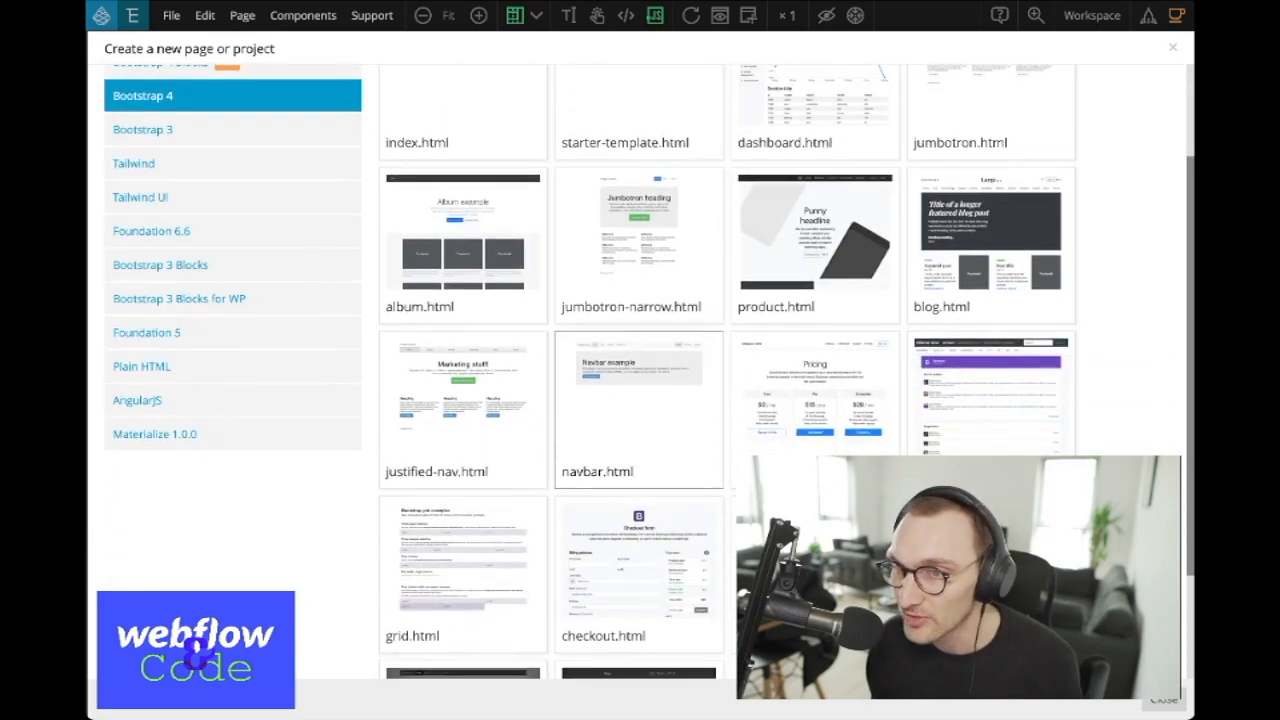
scroll(640, 380, "up", 4)
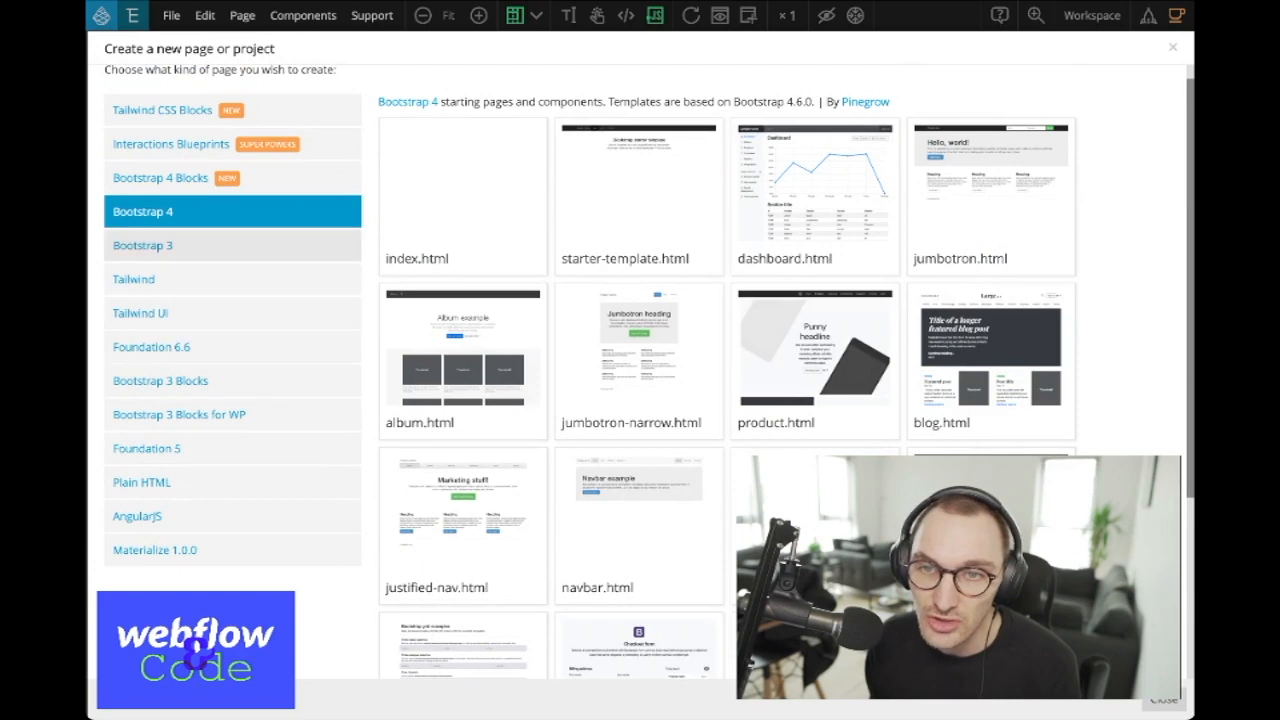
left_click(232, 246)
left_click(232, 212)
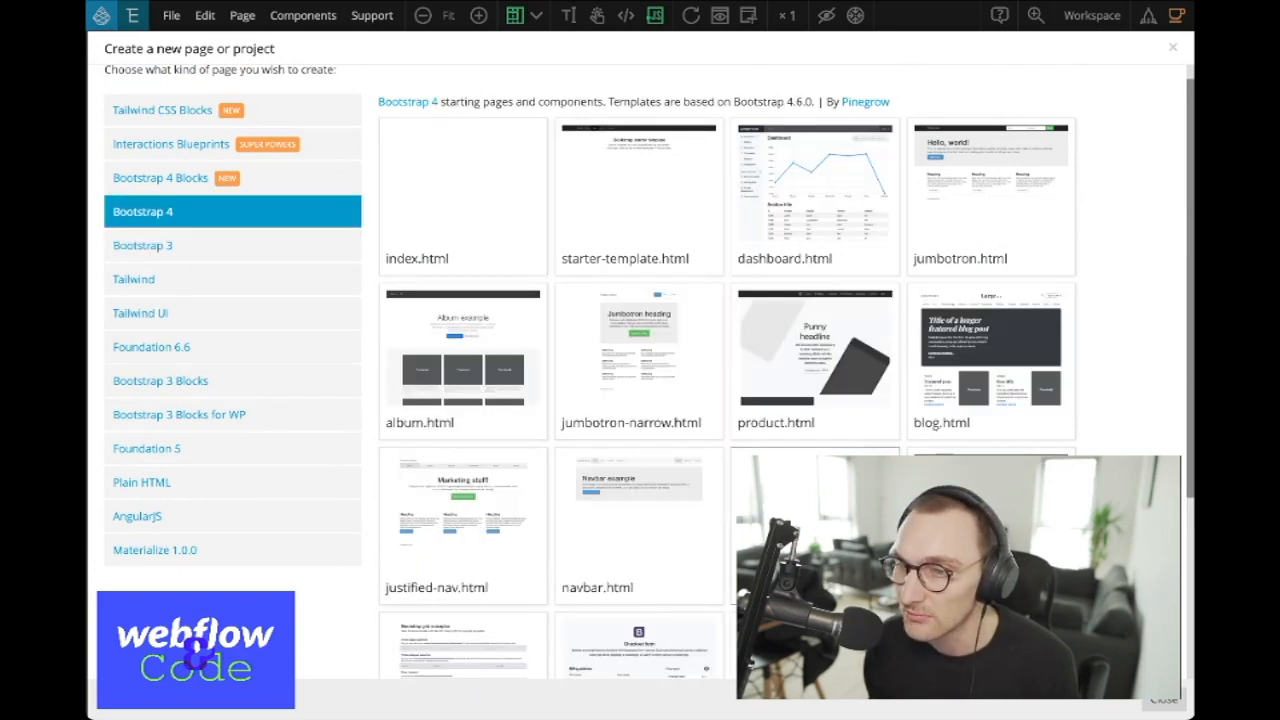
left_click(462, 190)
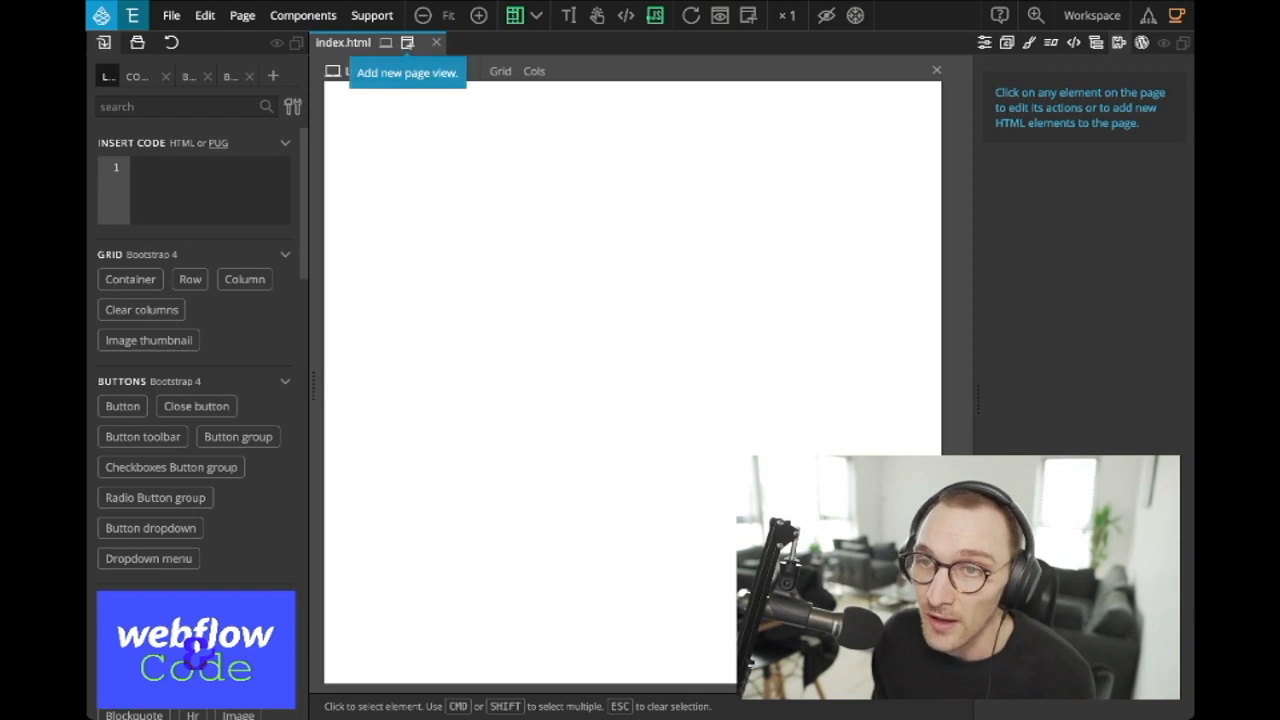
Step: Preview the blank page in an additional 480 px page view and close that view again
left_click(407, 42)
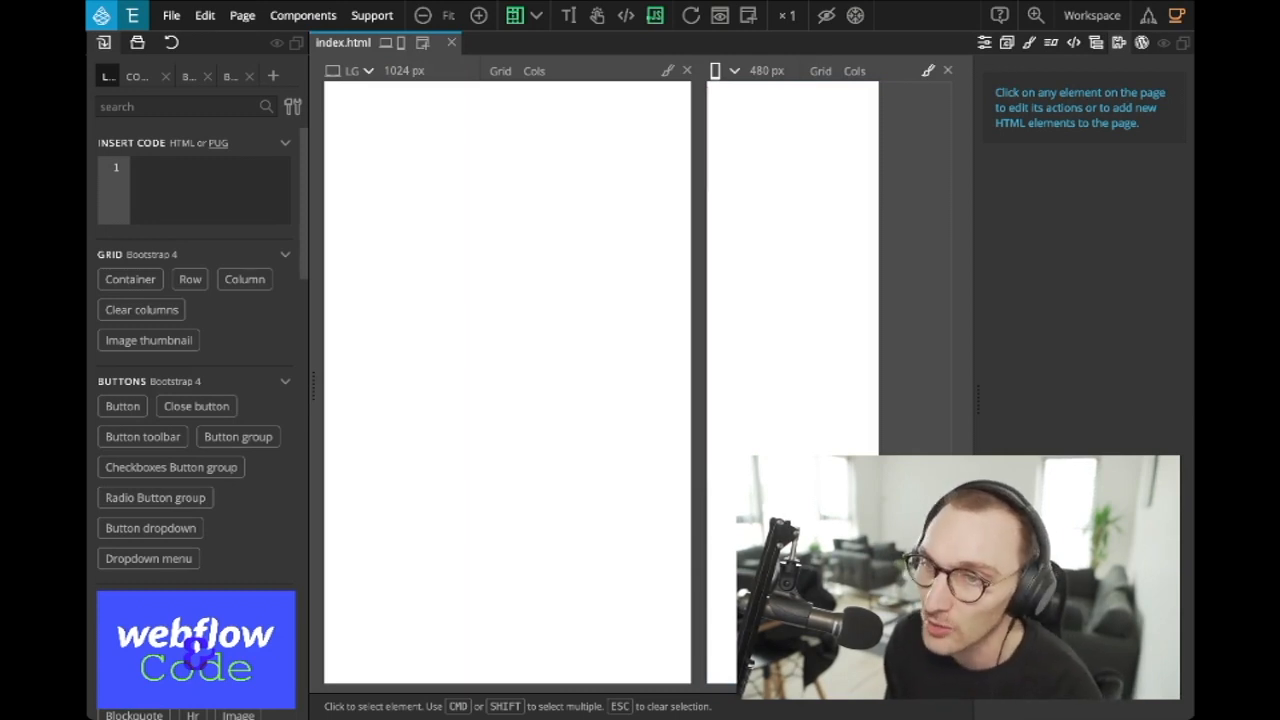
left_click(507, 382)
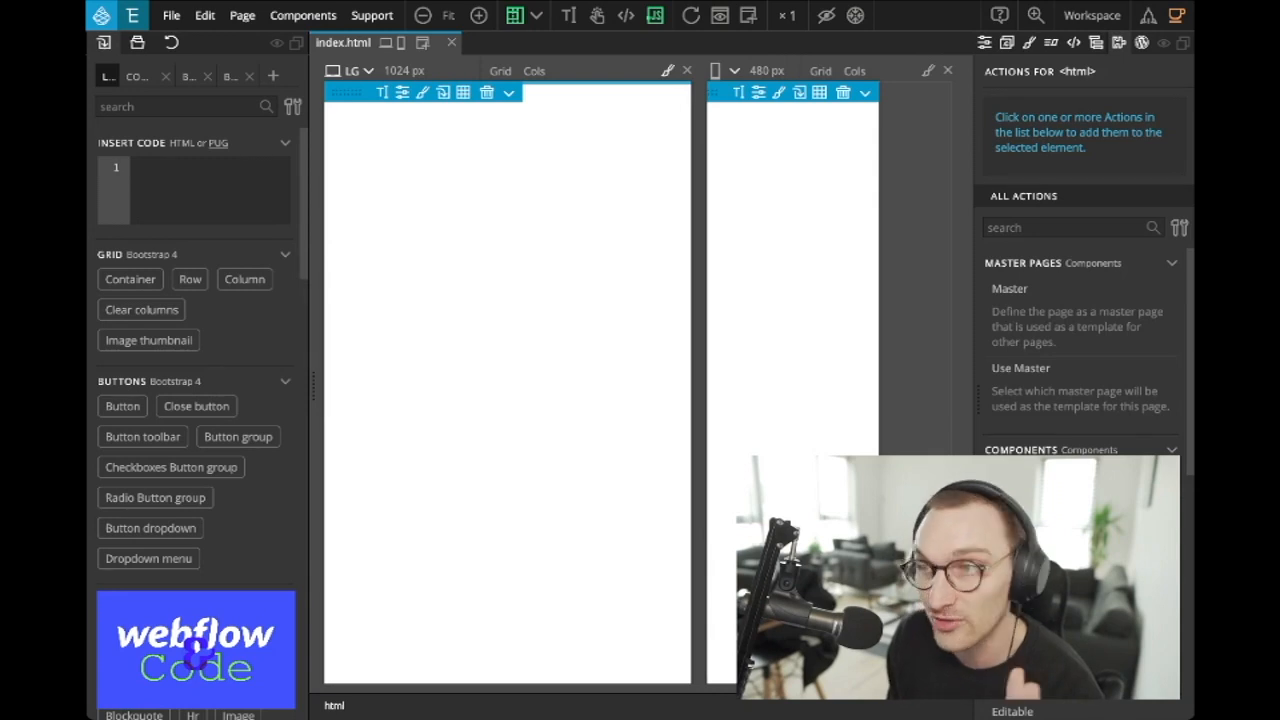
left_click(948, 70)
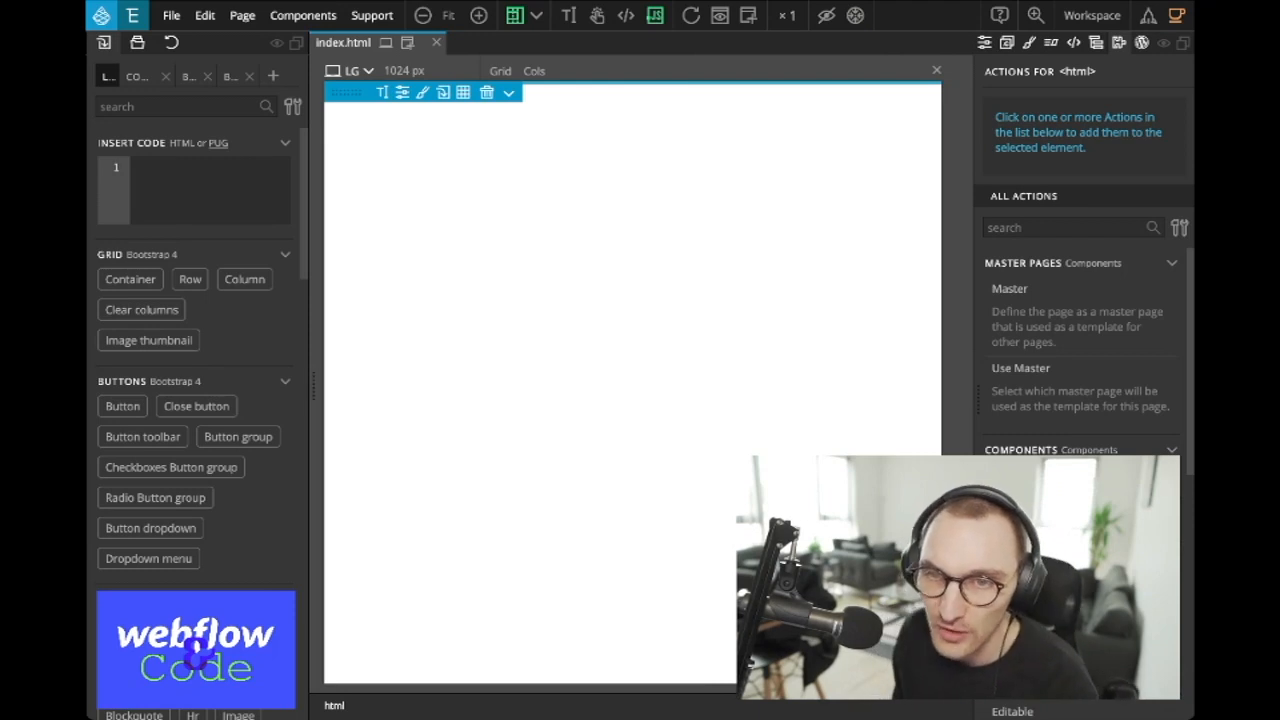
Step: Build a Bootstrap grid on the empty page: a container with one row holding three columns
mouse_move(130, 280)
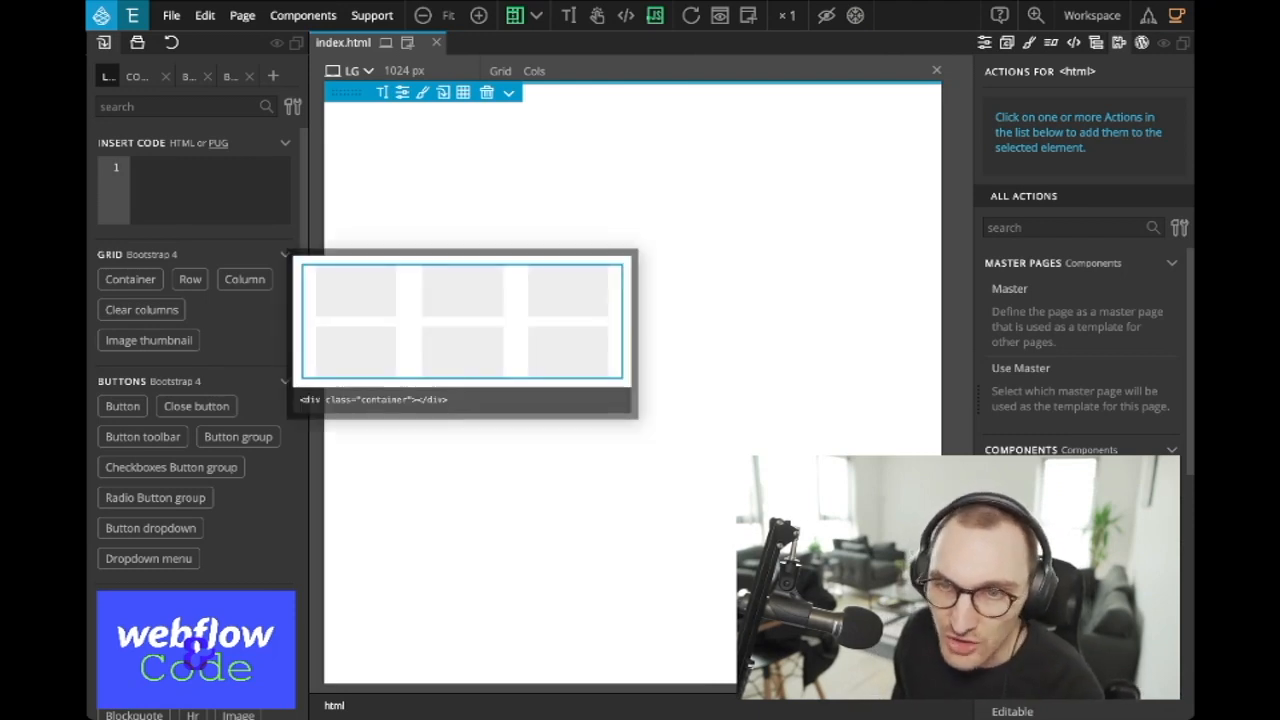
left_click_drag(130, 280, 497, 185)
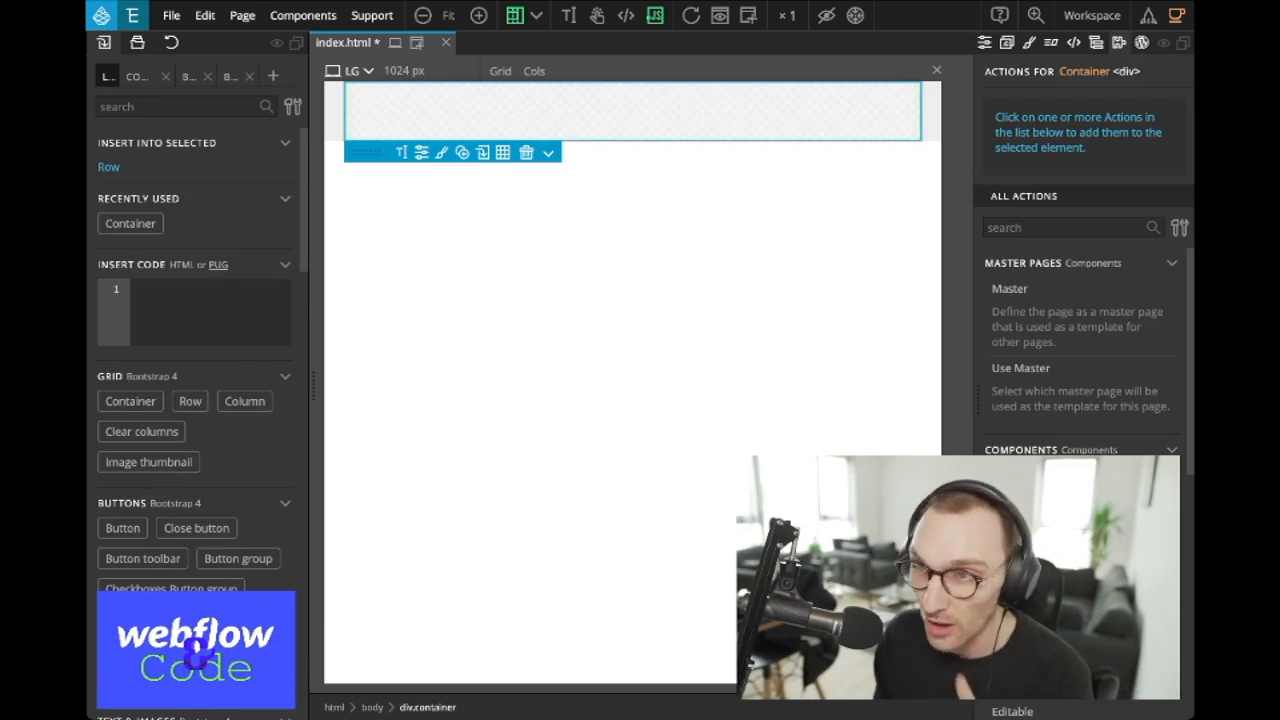
left_click_drag(108, 167, 455, 120)
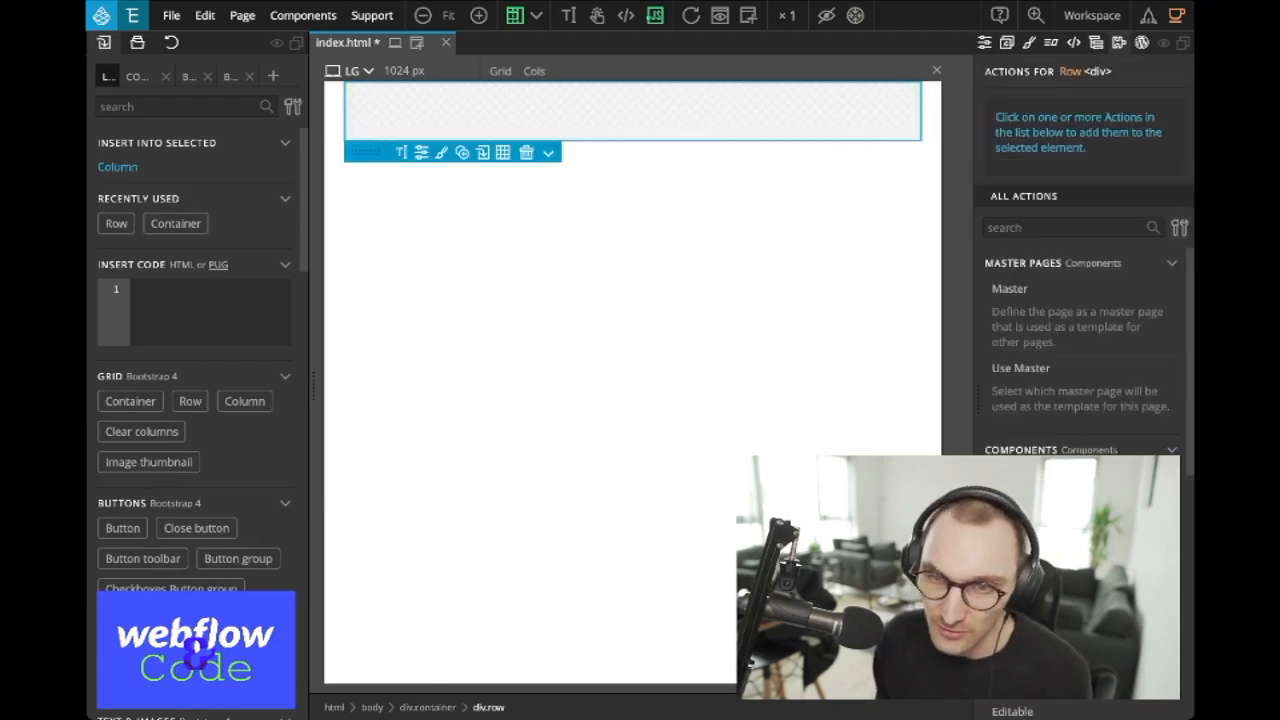
left_click_drag(245, 401, 445, 160)
left_click_drag(245, 345, 590, 170)
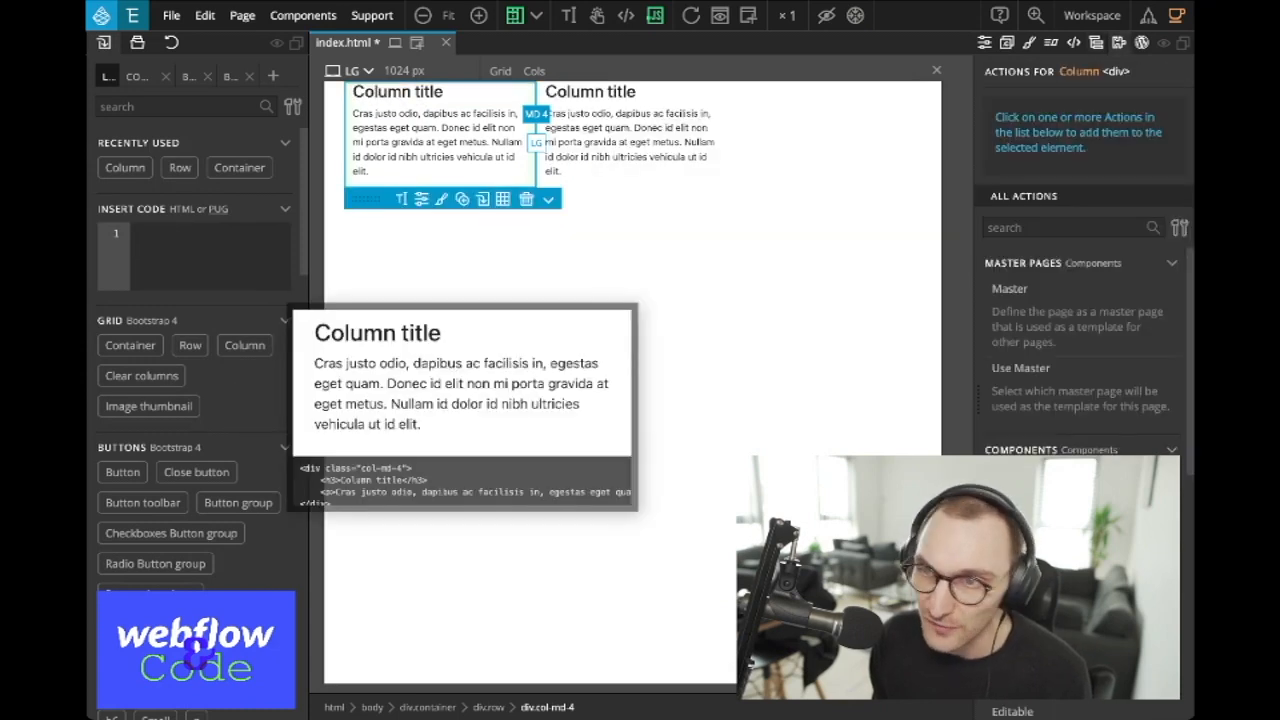
left_click_drag(245, 345, 760, 175)
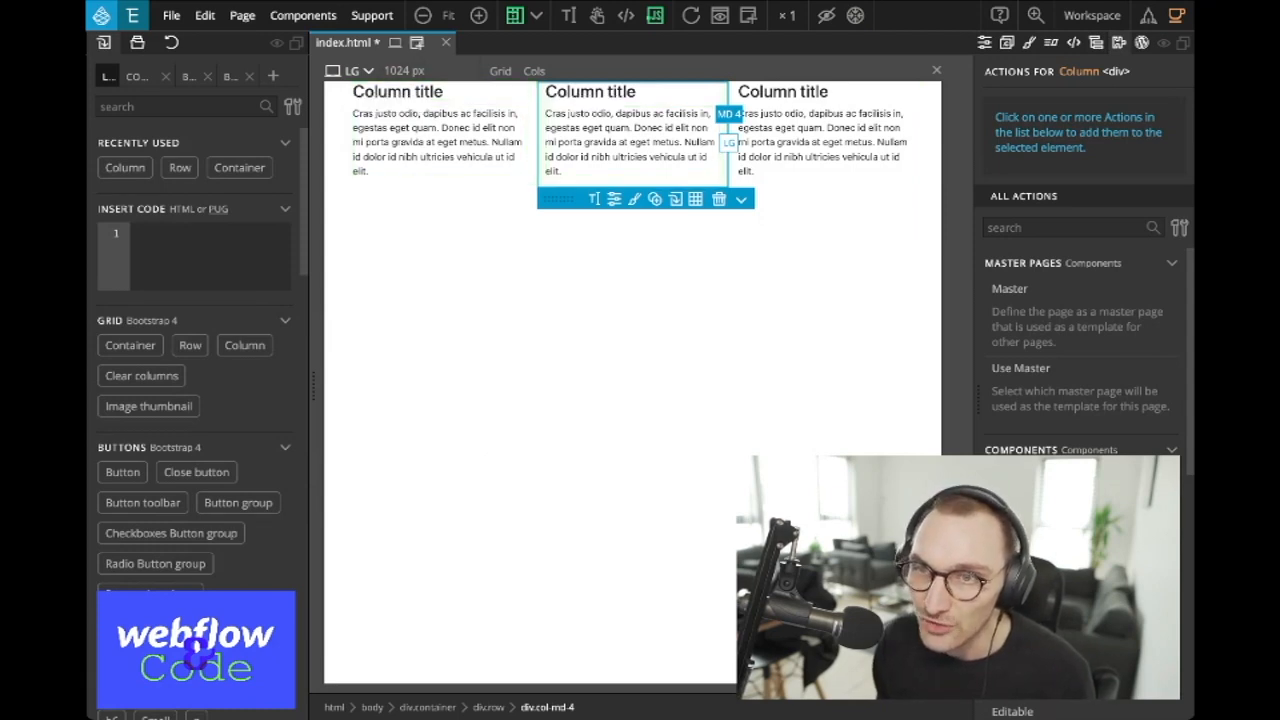
Step: Replace the first column's paragraph with "Add some text" using an additional 480 px page view, and close that view
left_click(417, 43)
left_click(416, 115)
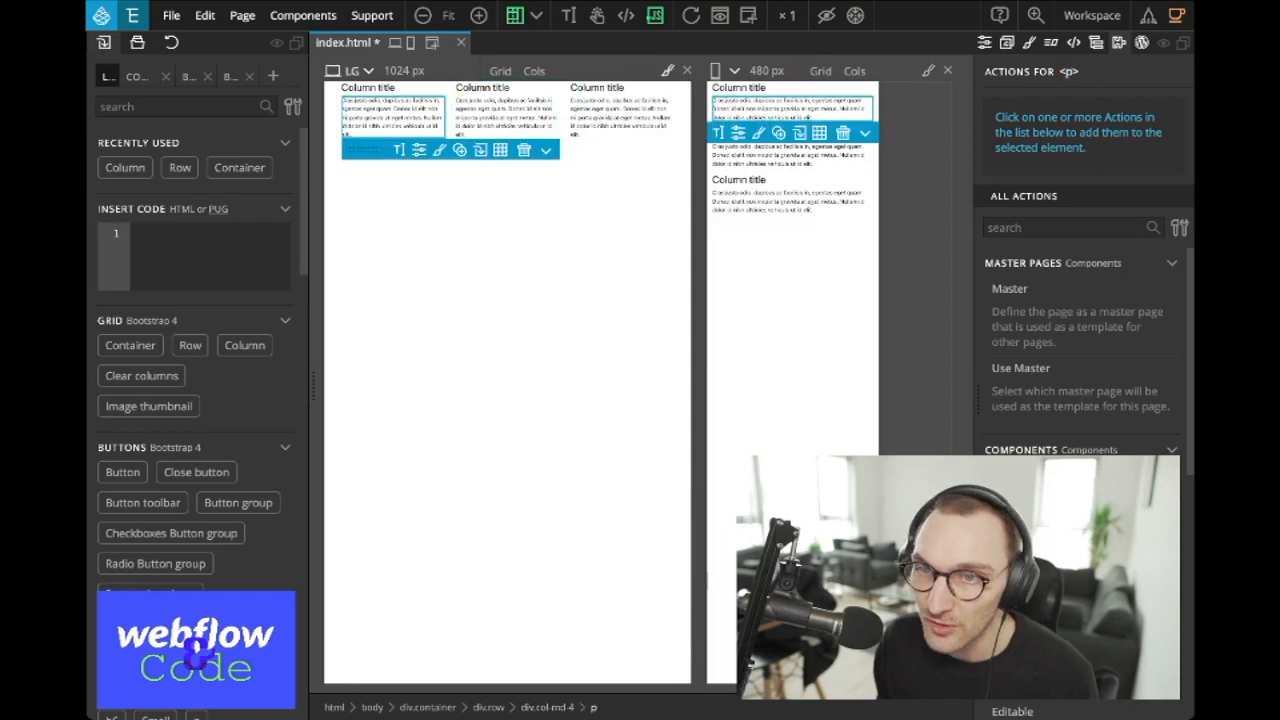
double_click(416, 115)
key("BackSpace")
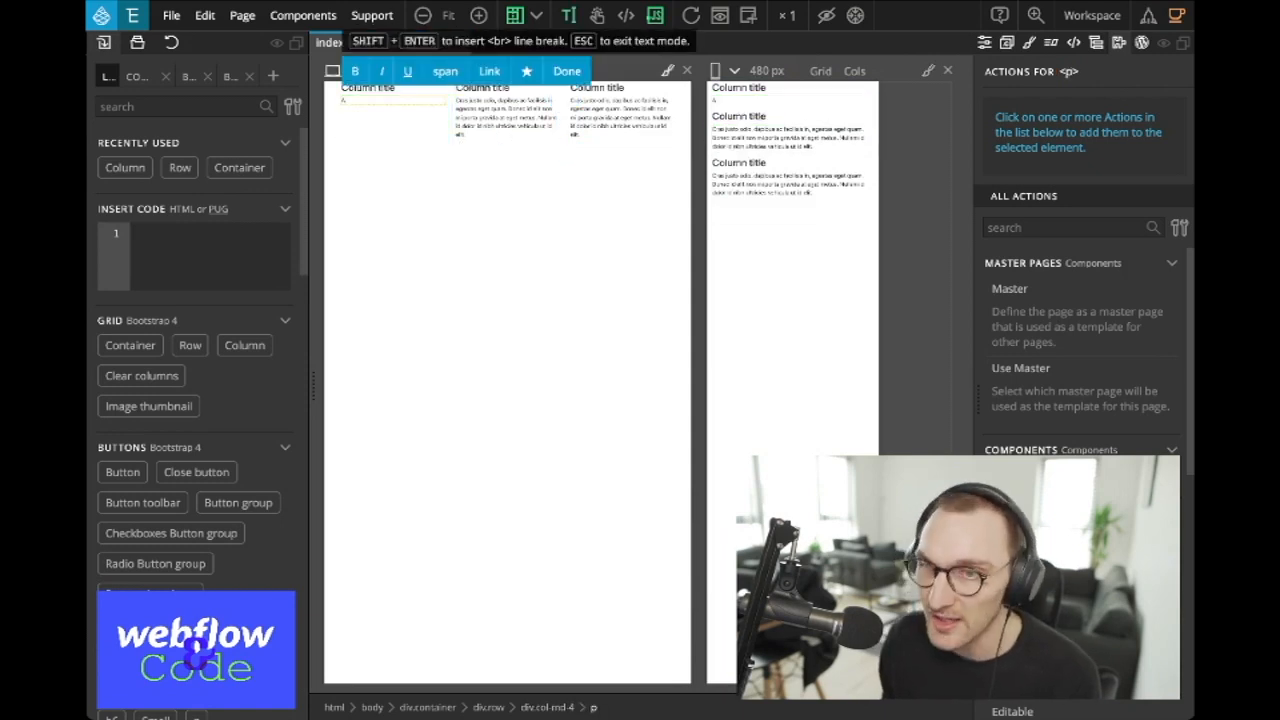
type("Add some text")
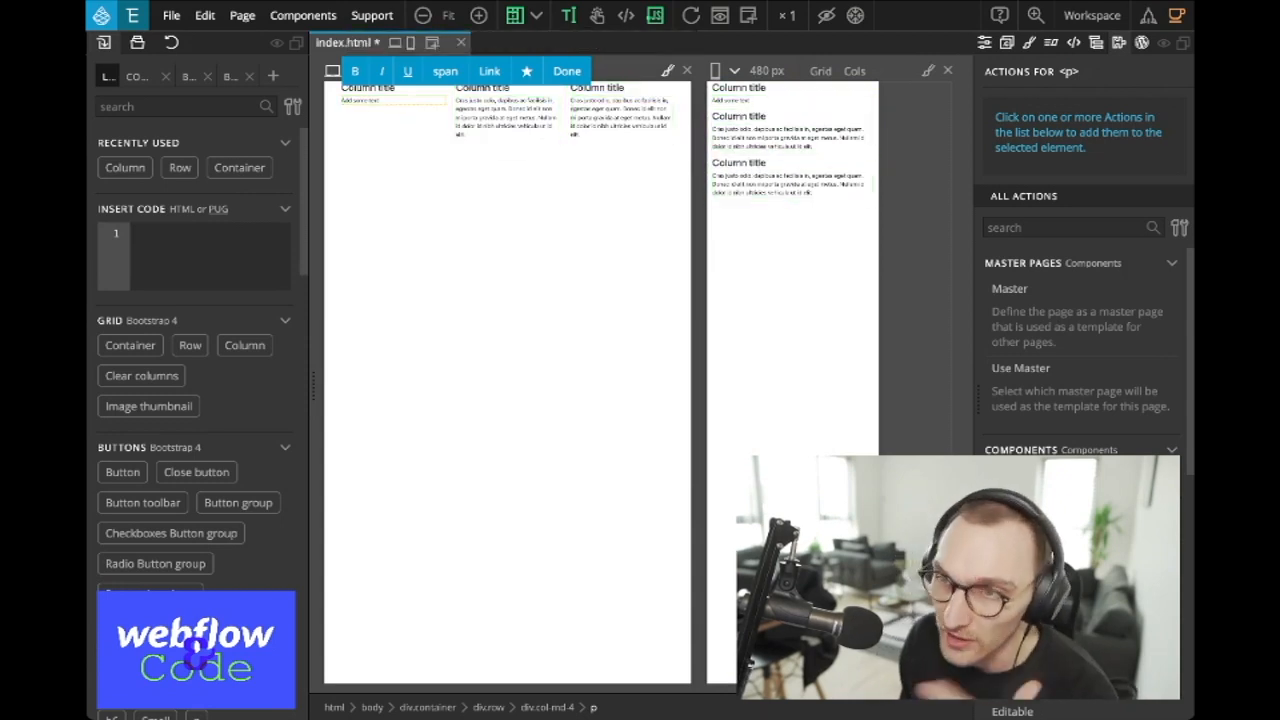
left_click(620, 115)
left_click(947, 70)
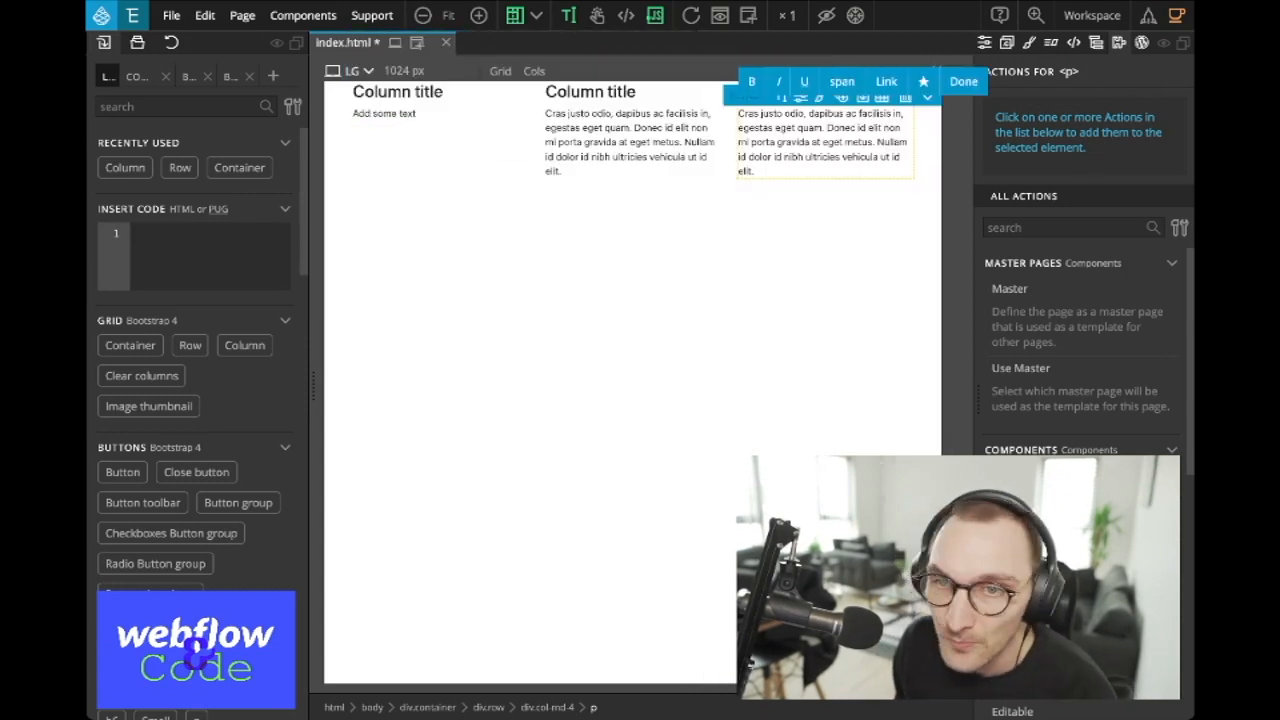
left_click(640, 300)
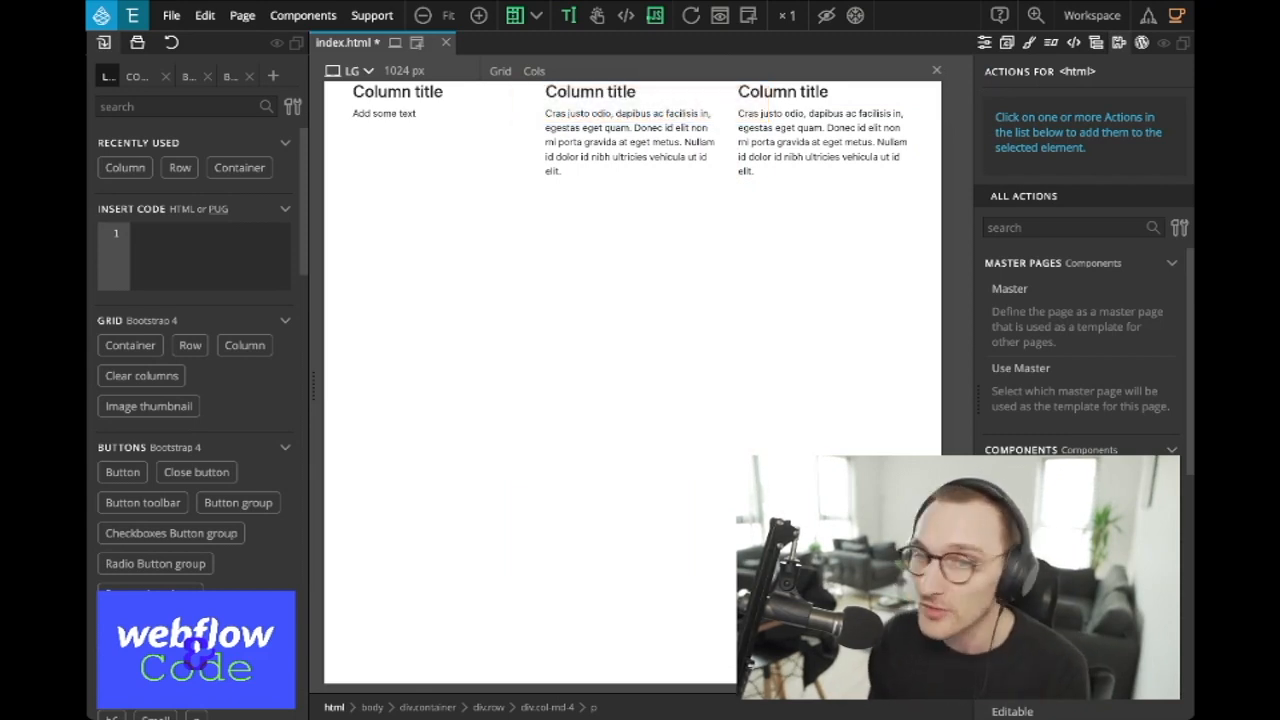
Step: Browse the Bootstrap 4 component library, from buttons and text elements through forms to navigation and JavaScript components
scroll(150, 450, "down", 5)
mouse_move(134, 504)
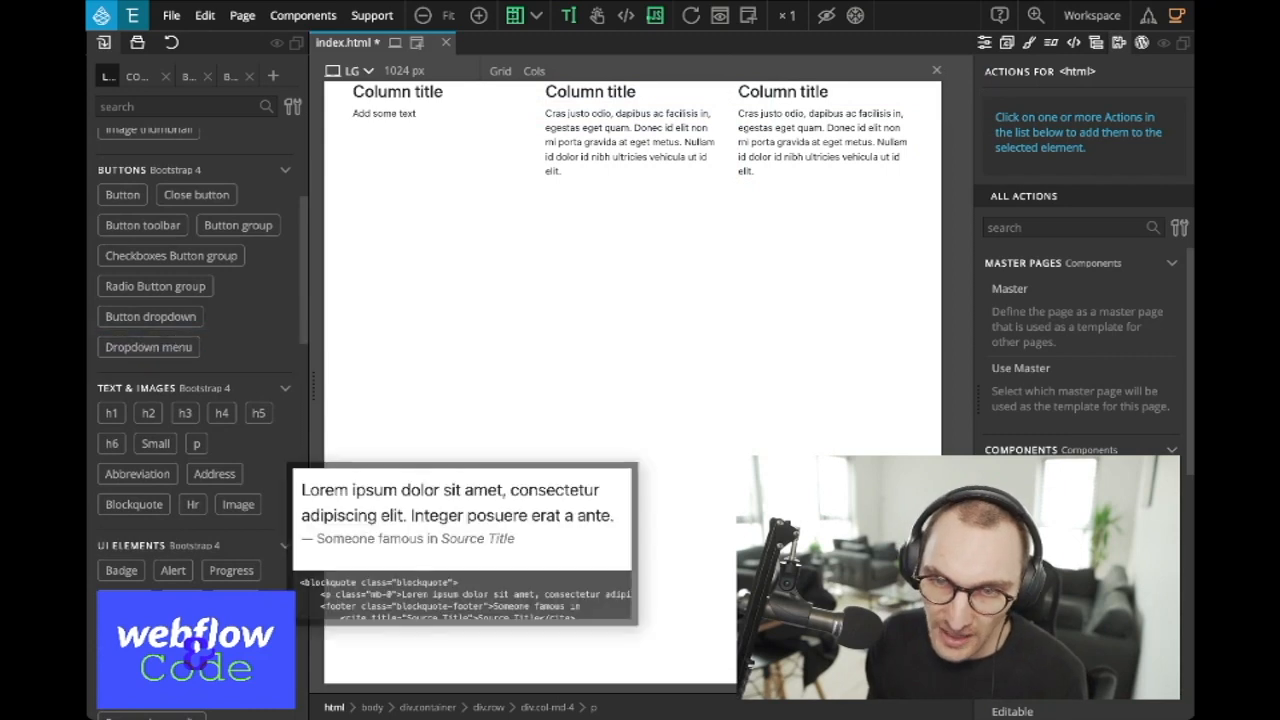
scroll(150, 450, "down", 5)
scroll(150, 450, "up", 10)
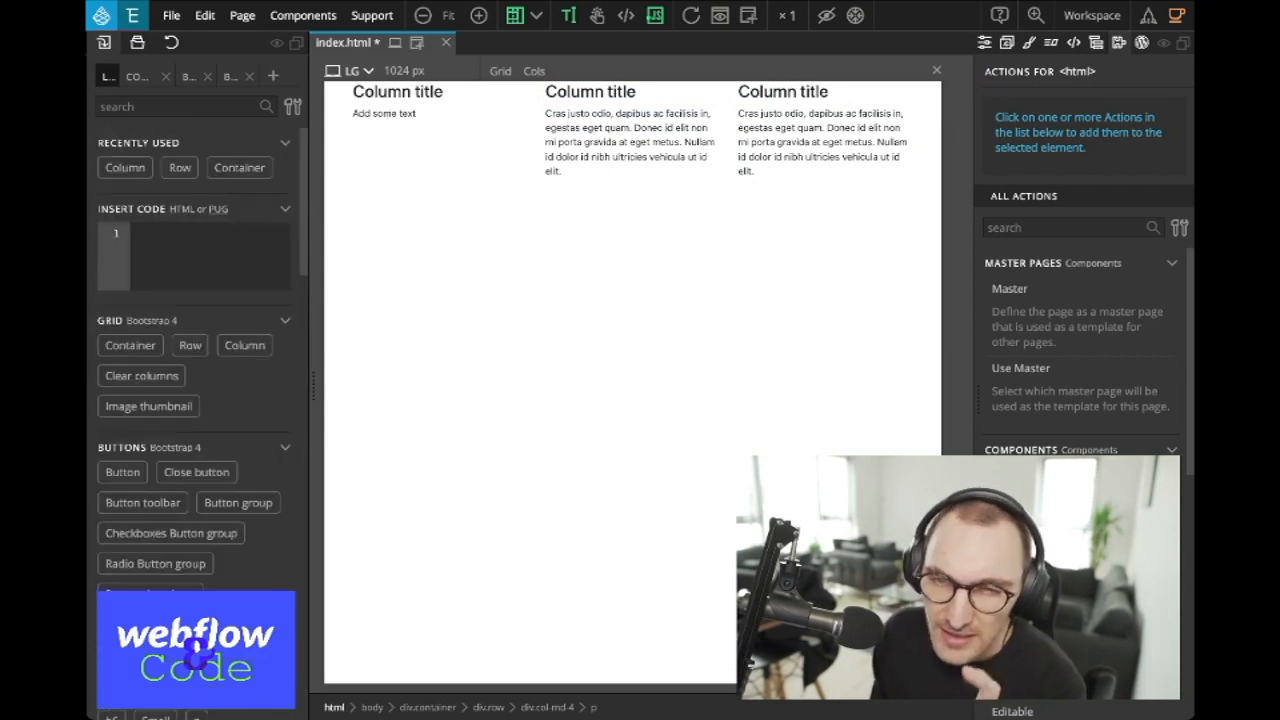
scroll(148, 431, "down", 4)
mouse_move(148, 431)
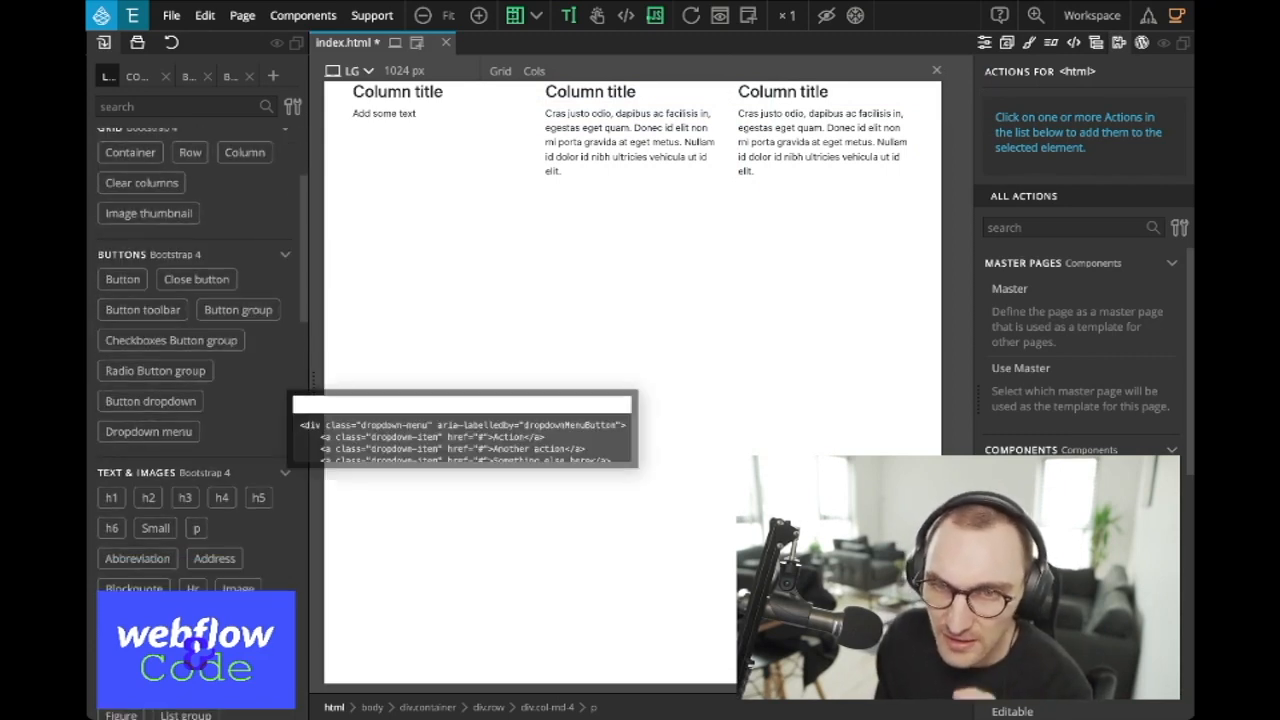
scroll(148, 431, "down", 2)
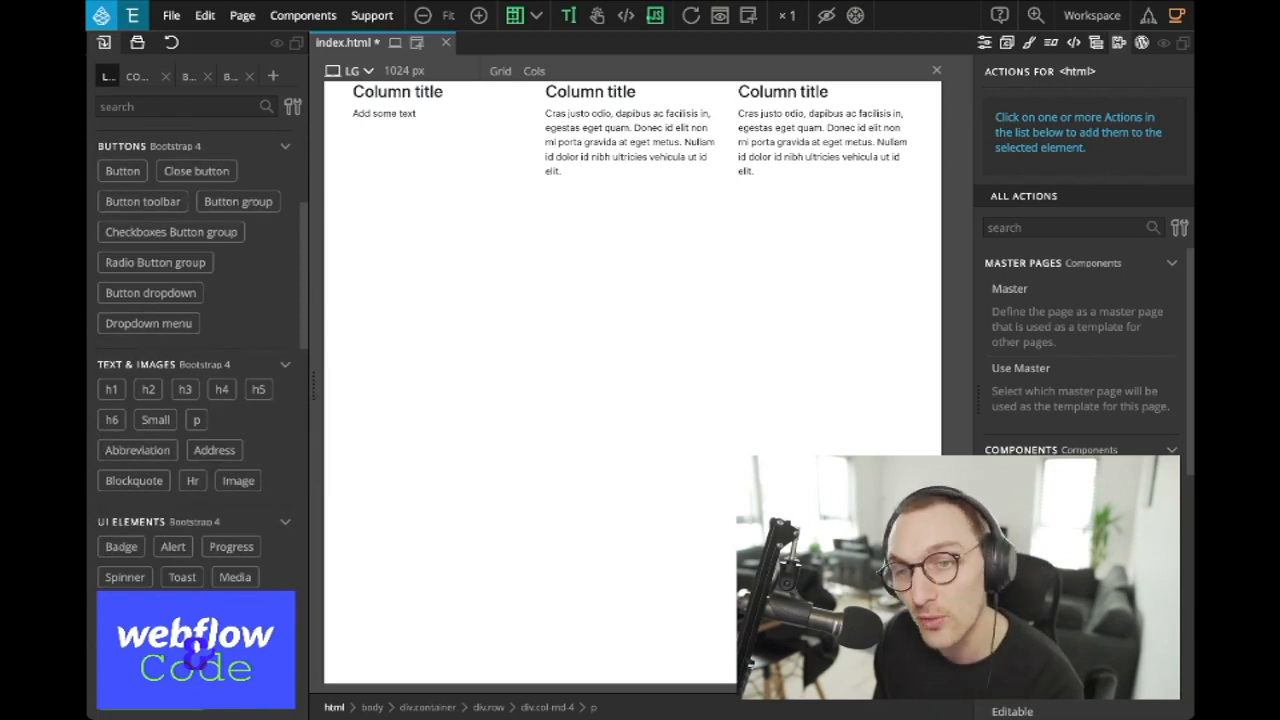
scroll(148, 431, "down", 14)
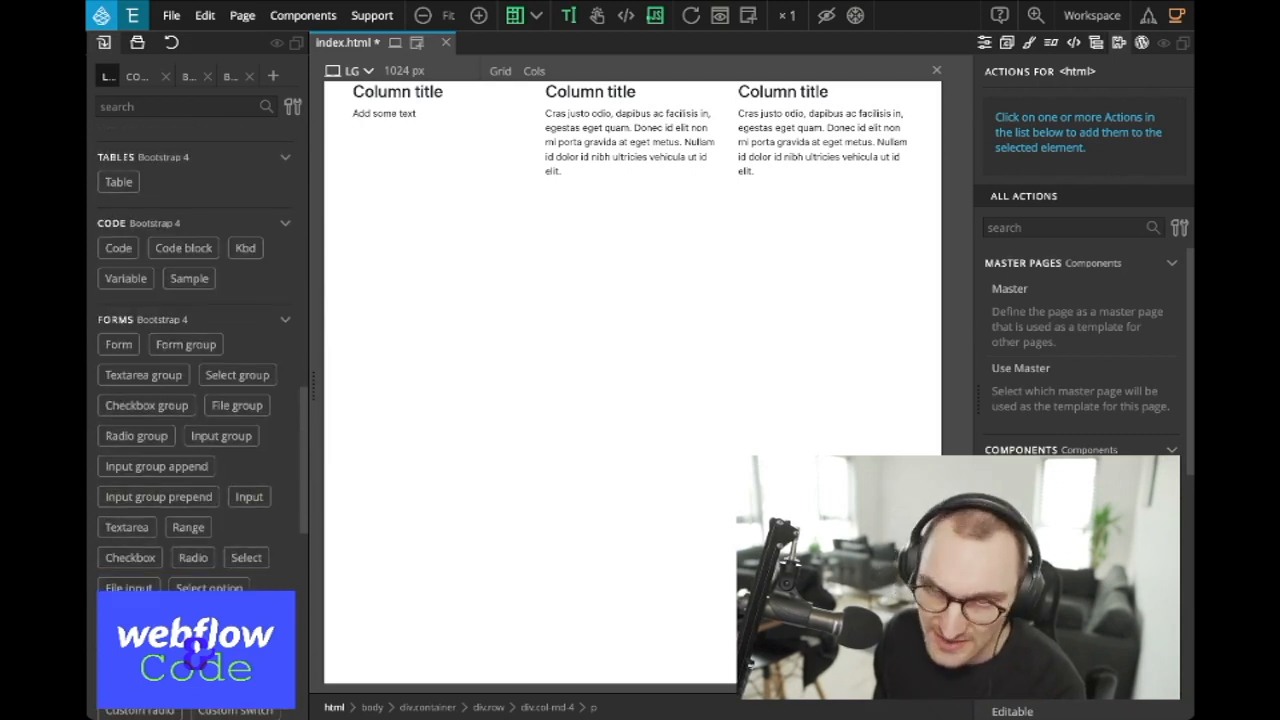
scroll(148, 431, "down", 10)
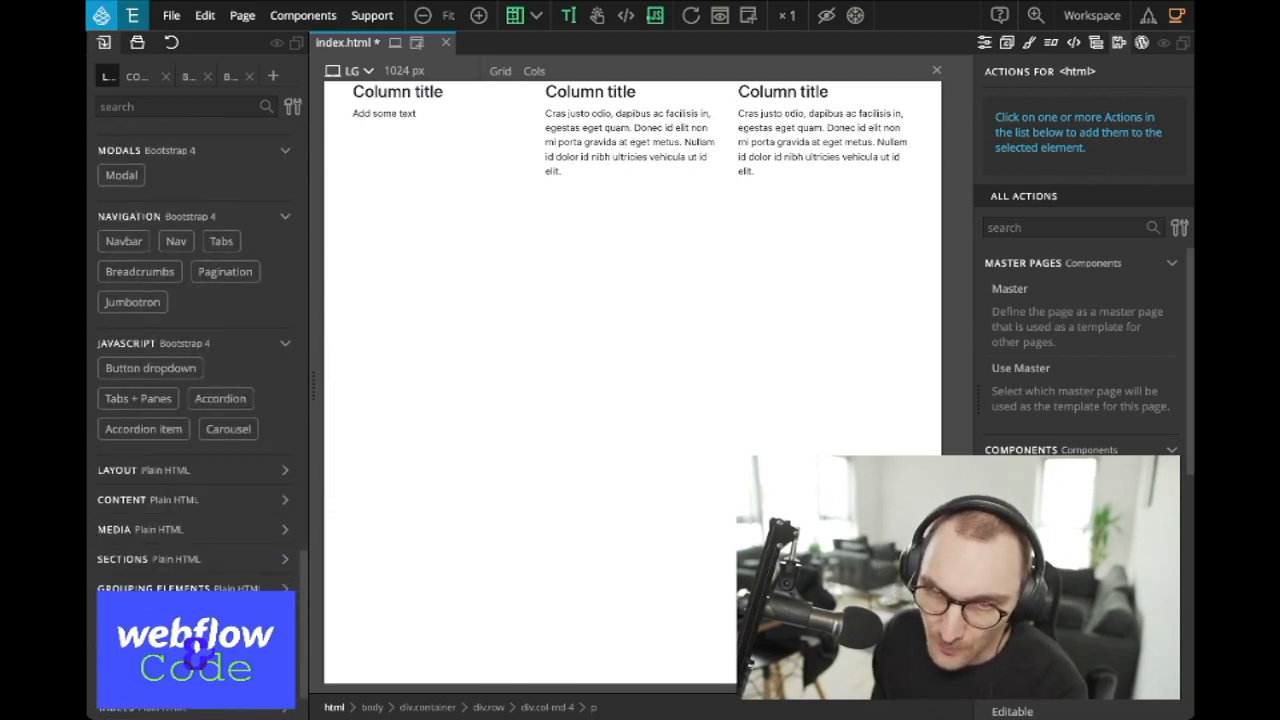
scroll(148, 431, "down", 2)
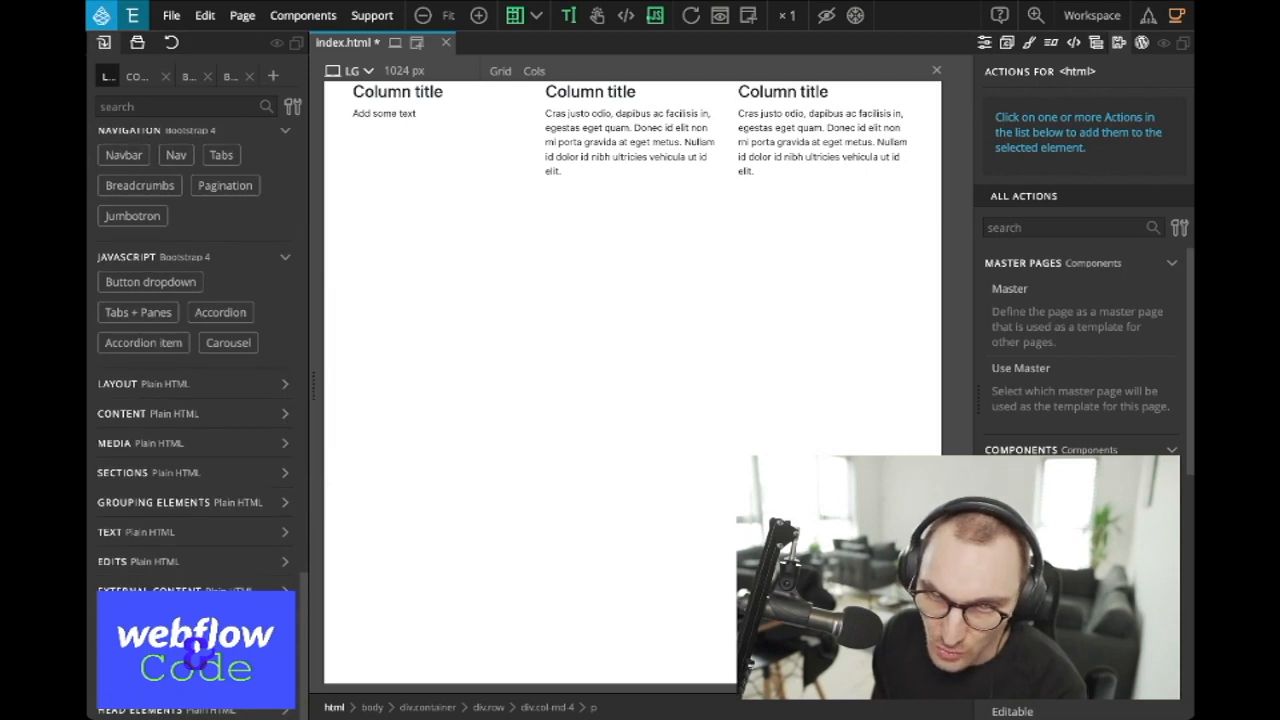
Step: Expand the plain HTML layout elements and insert an empty section below the three-column container
left_click(285, 383)
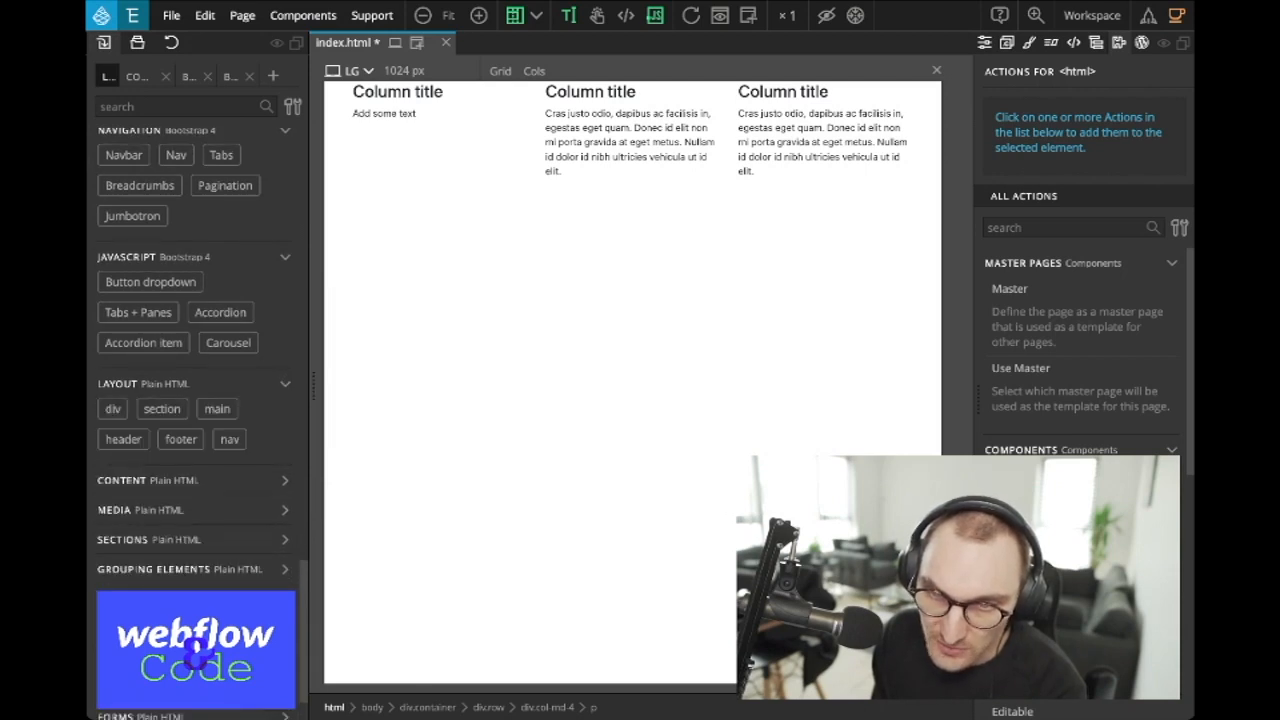
left_click(285, 480)
scroll(285, 480, "down", 4)
left_click(285, 443)
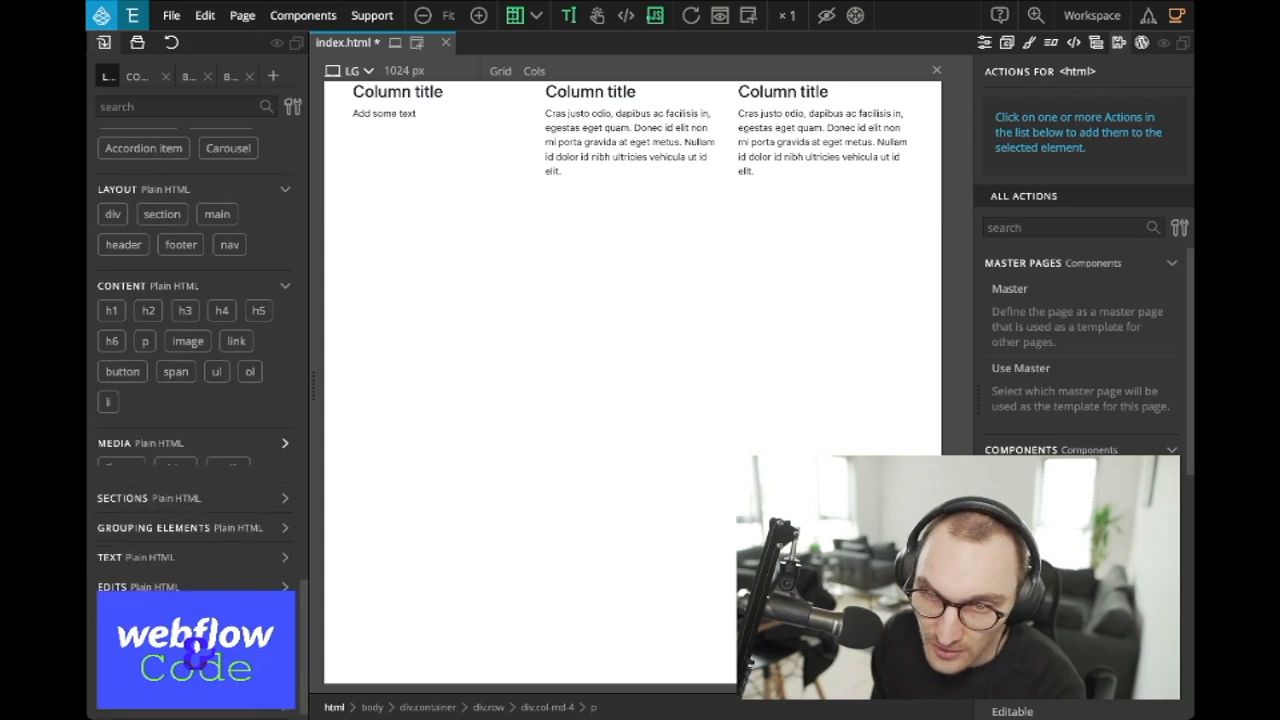
left_click(285, 443)
left_click(285, 286)
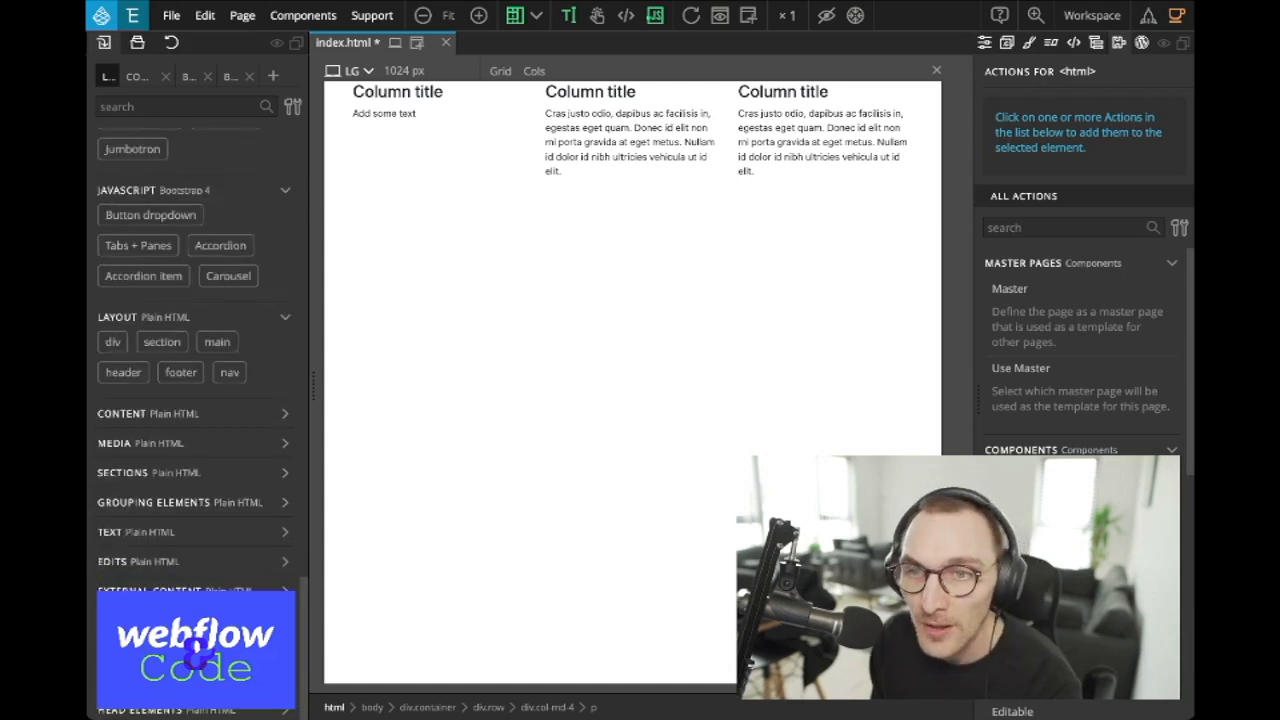
left_click_drag(161, 364, 510, 330)
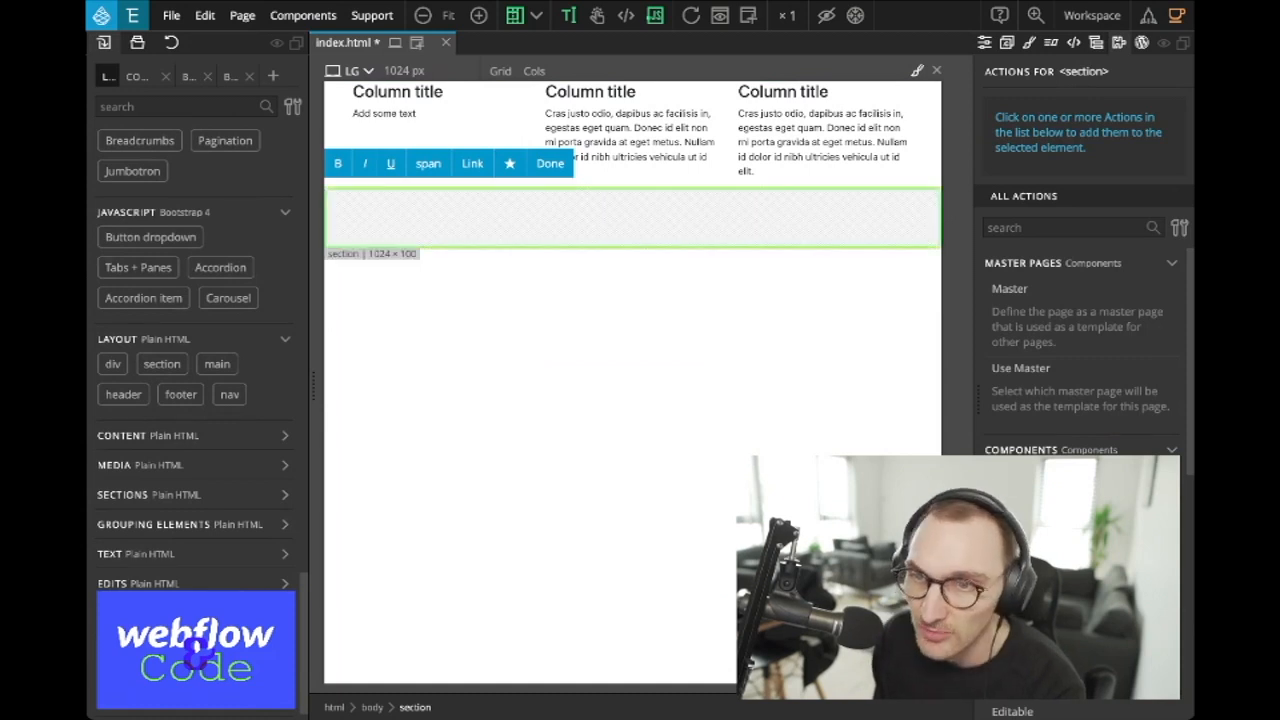
Step: Insert the h1-sized "Example heading" with its New badge from the Bootstrap component samples below the empty section
scroll(195, 380, "up", 20)
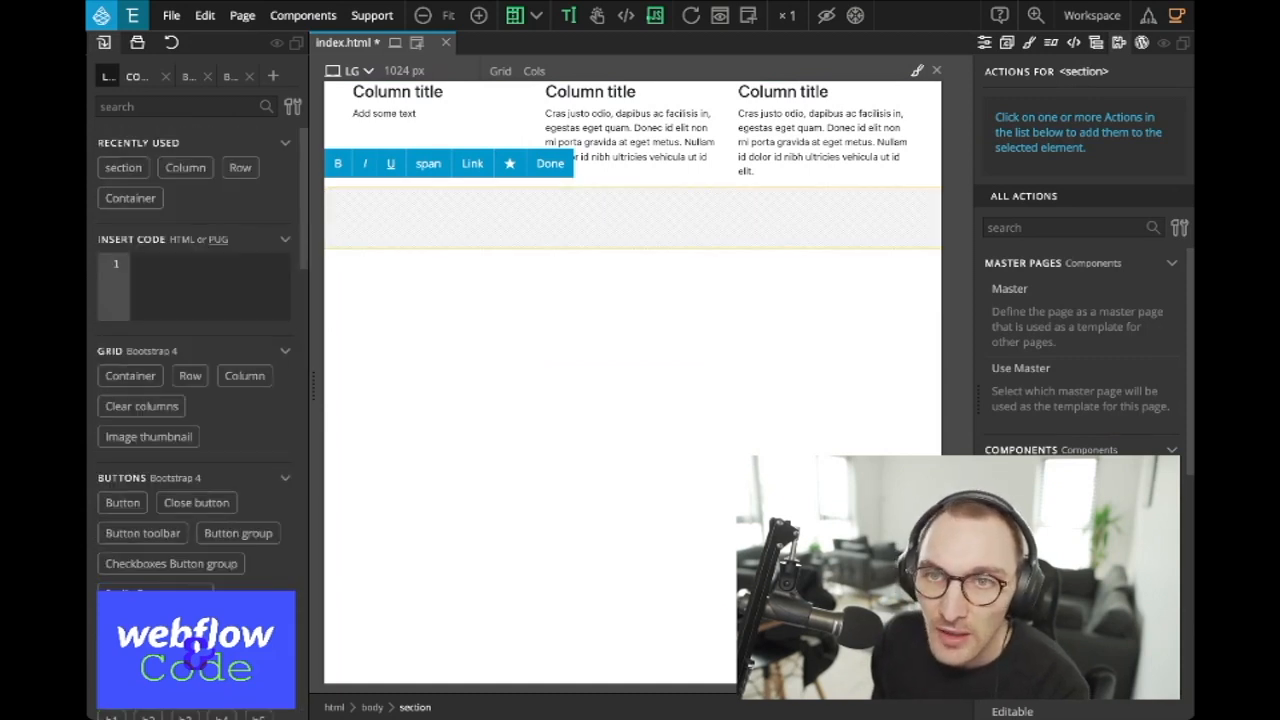
left_click(137, 76)
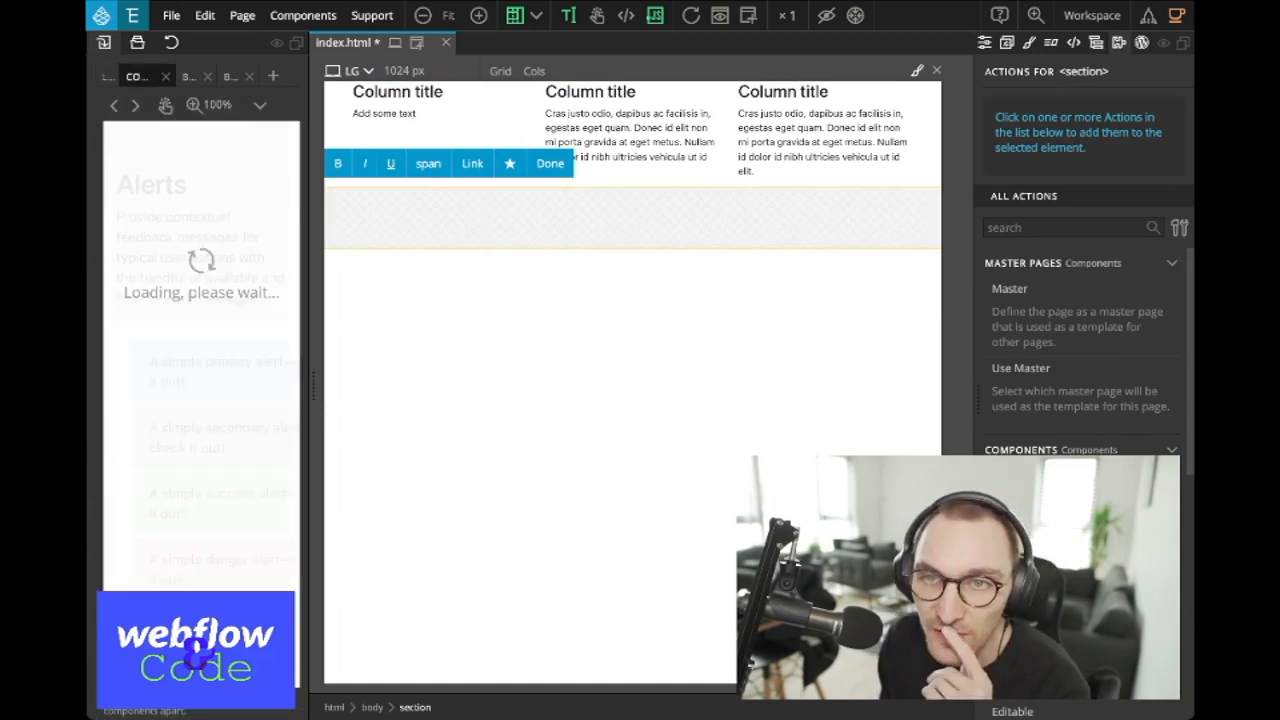
scroll(200, 400, "down", 10)
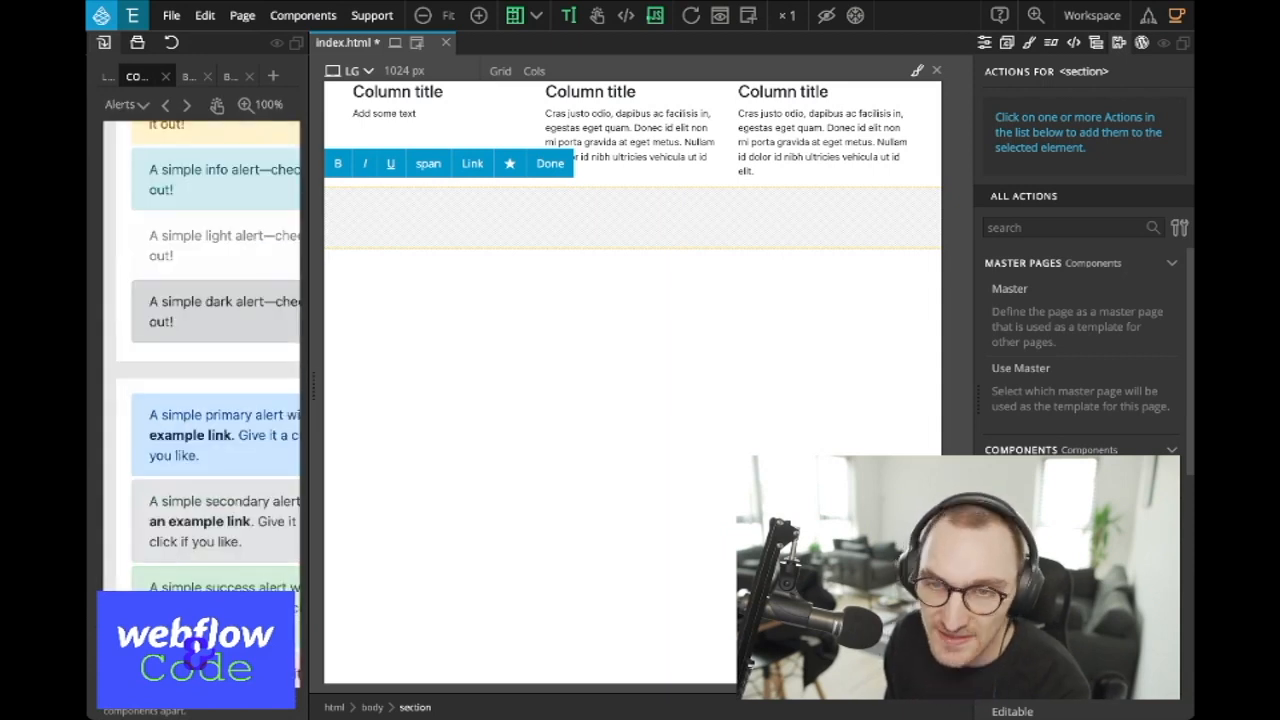
scroll(209, 400, "down", 10)
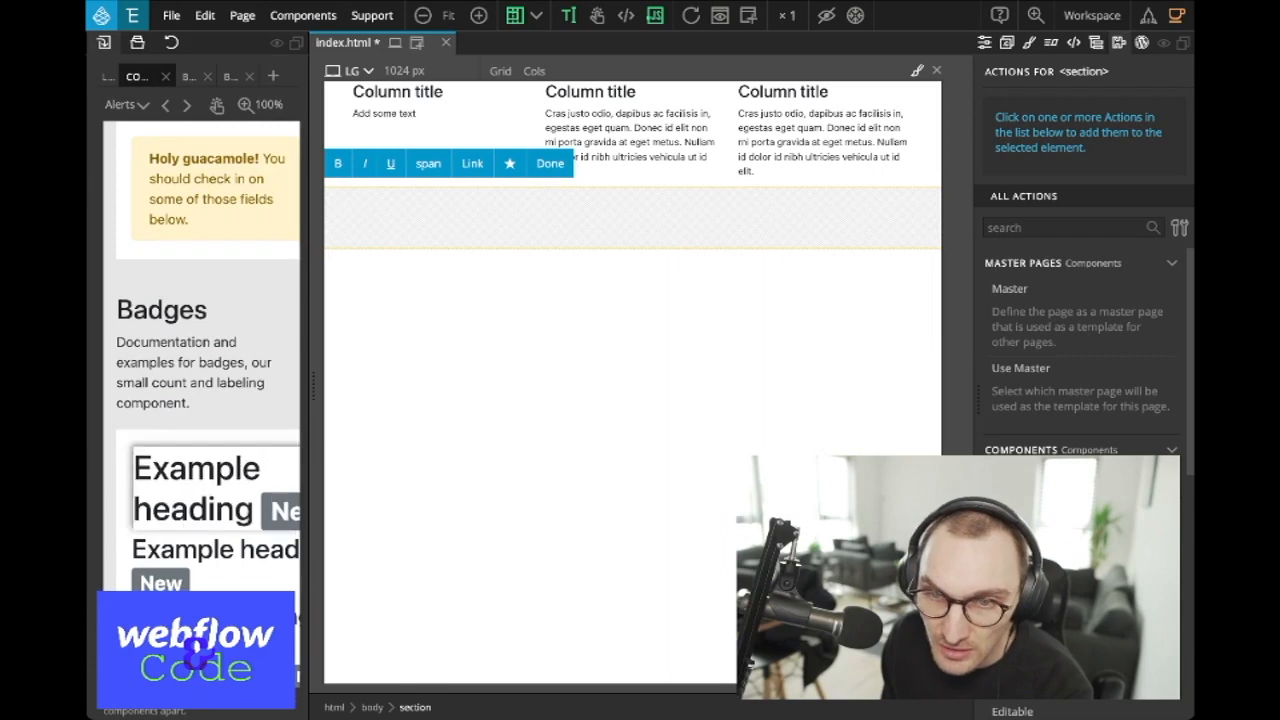
left_click_drag(200, 500, 509, 409)
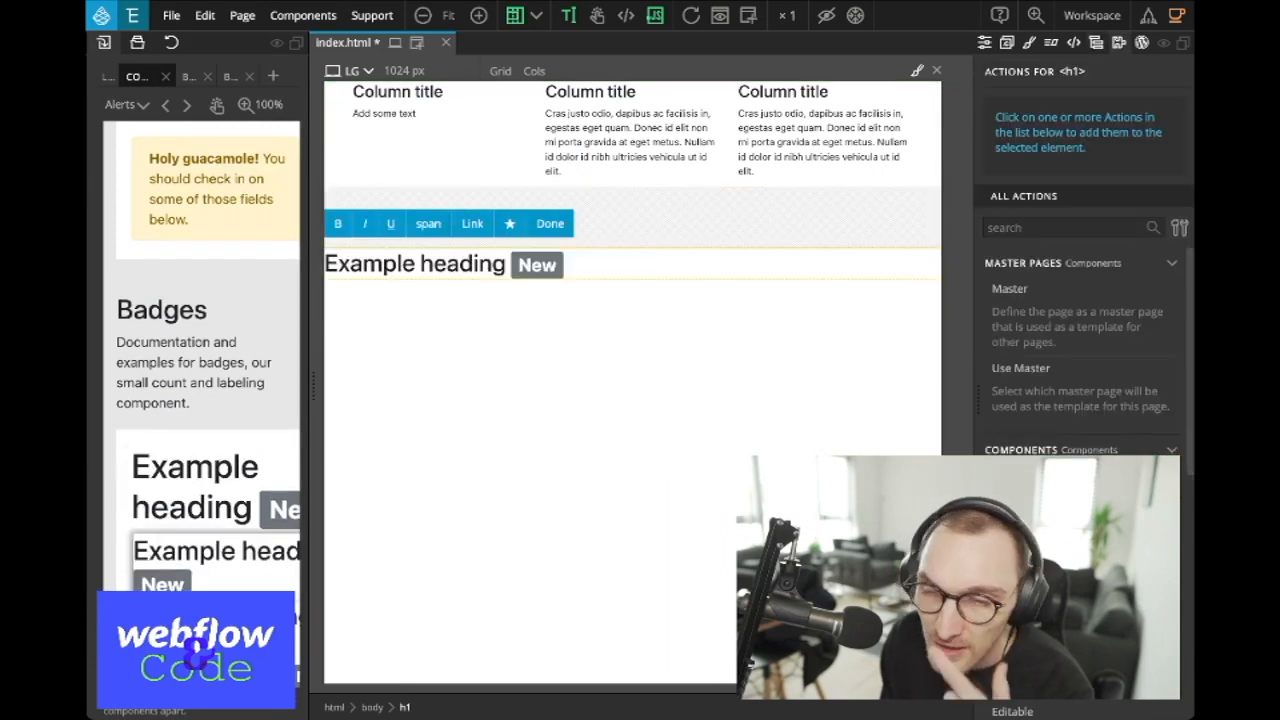
Step: Add the h4-sized "Example heading" with its New badge and a simple primary alert below the h1 heading
scroll(208, 400, "down", 3)
left_click_drag(210, 531, 500, 405)
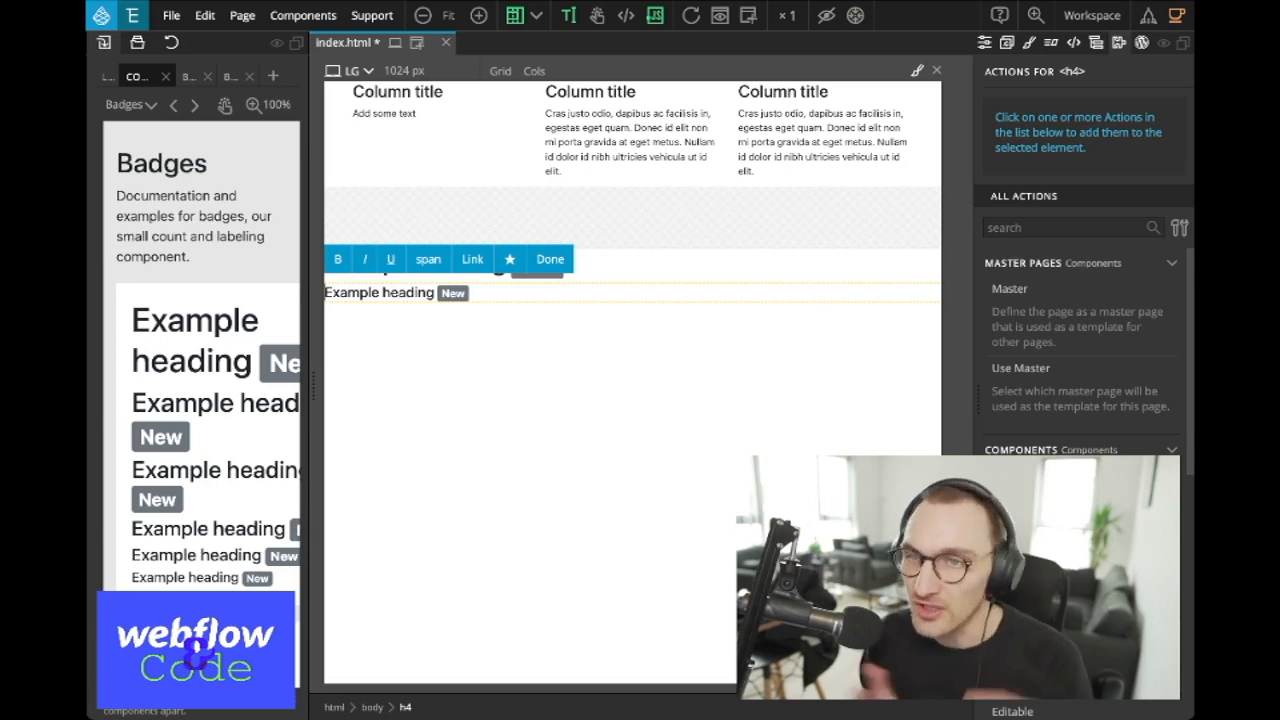
scroll(208, 400, "up", 10)
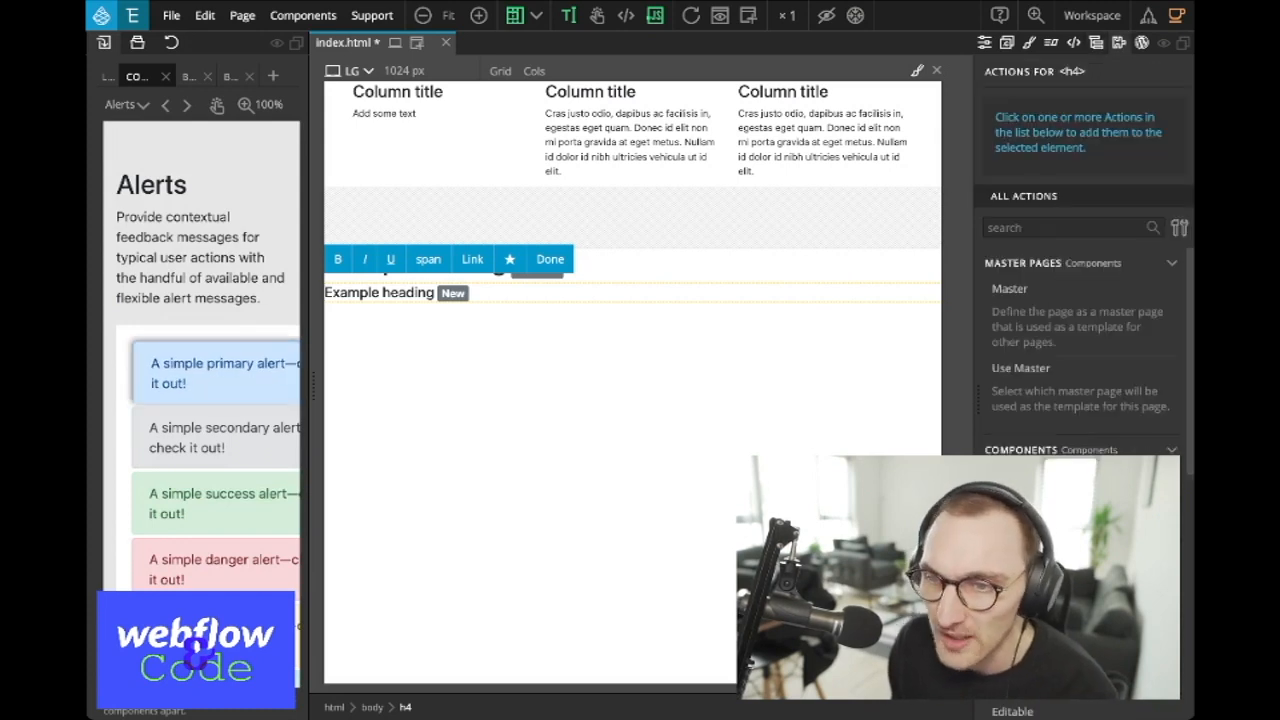
left_click_drag(215, 372, 528, 320)
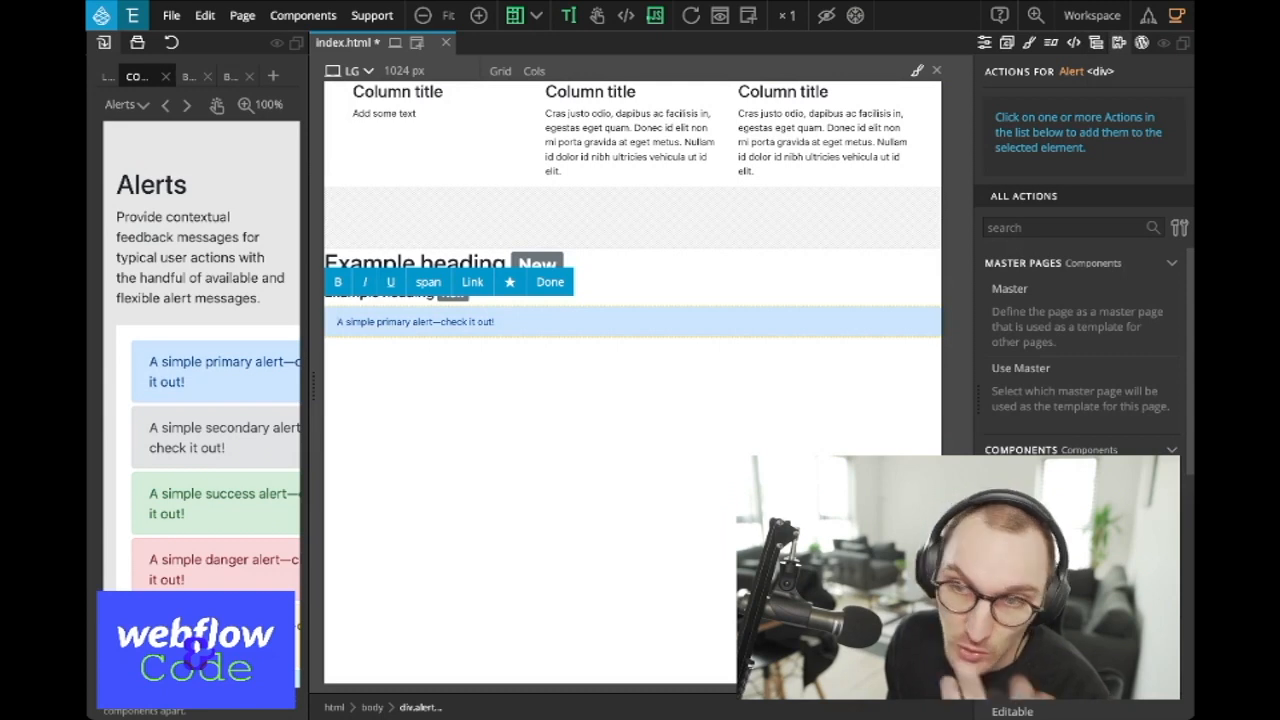
Step: Look through the ready-made Tailwind CSS and Bootstrap block libraries in a temporarily widened library view
left_click(188, 76)
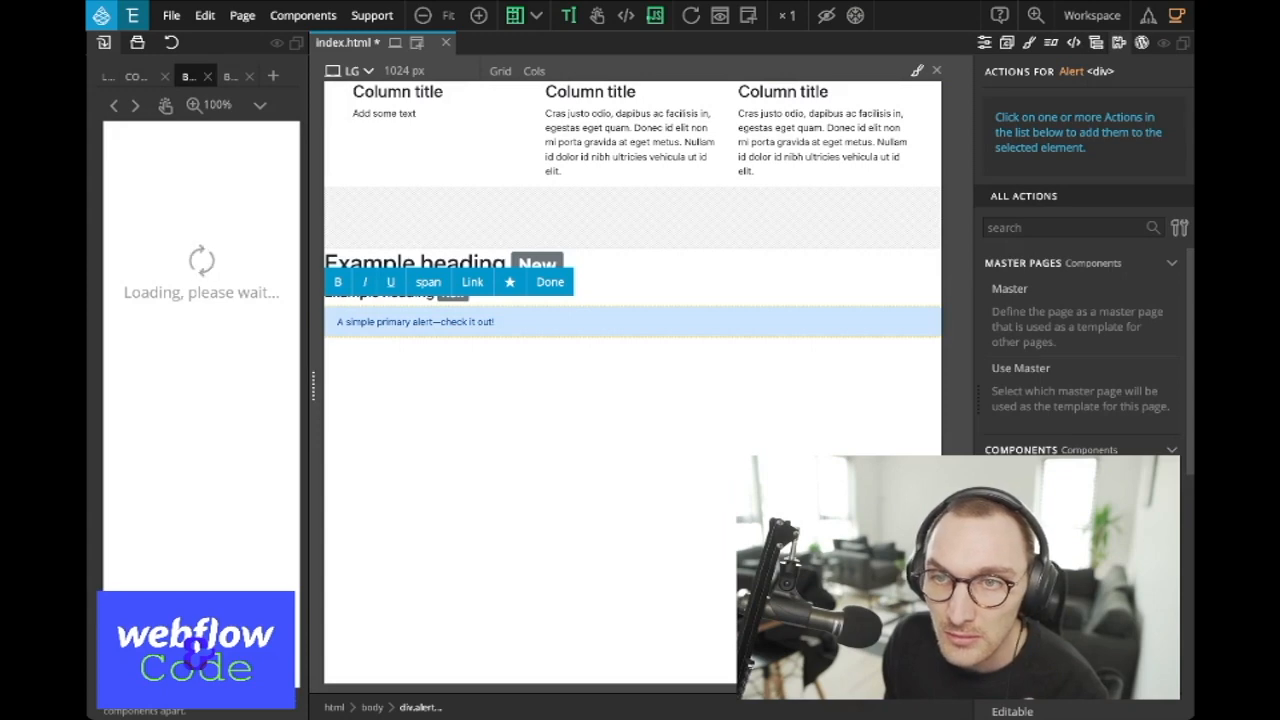
left_click_drag(312, 387, 737, 387)
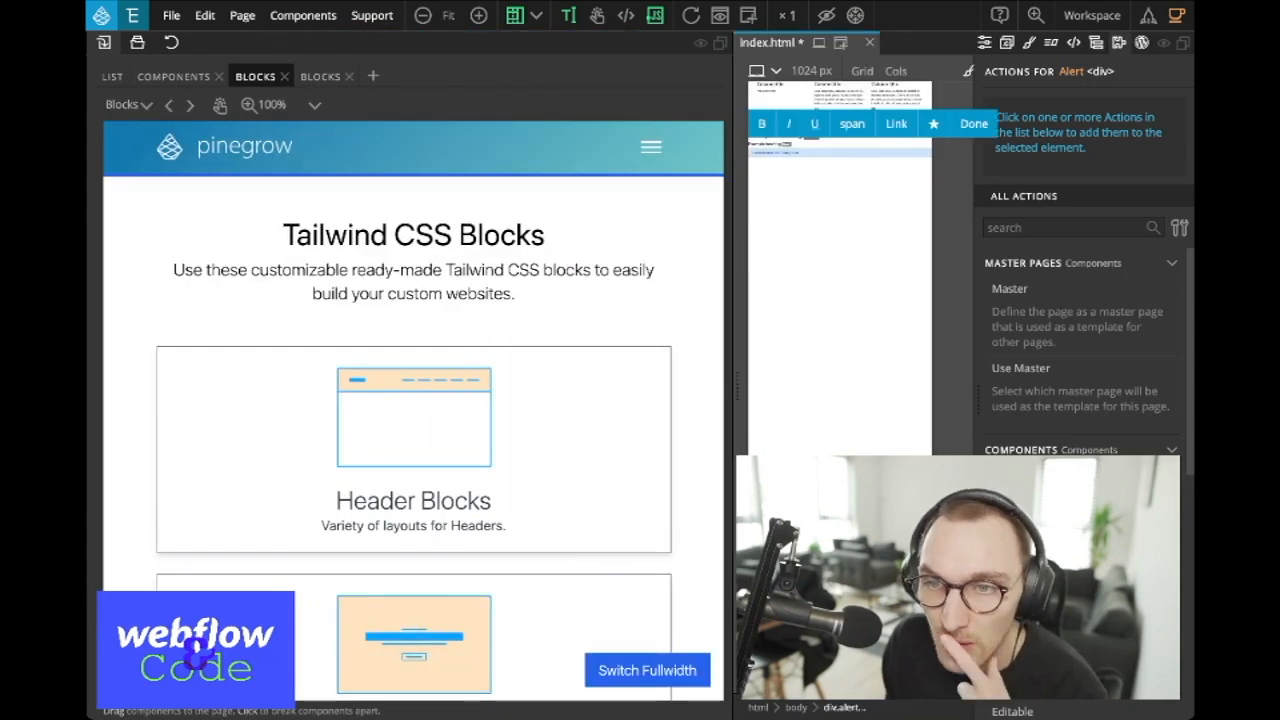
scroll(600, 400, "down", 2)
scroll(414, 400, "down", 4)
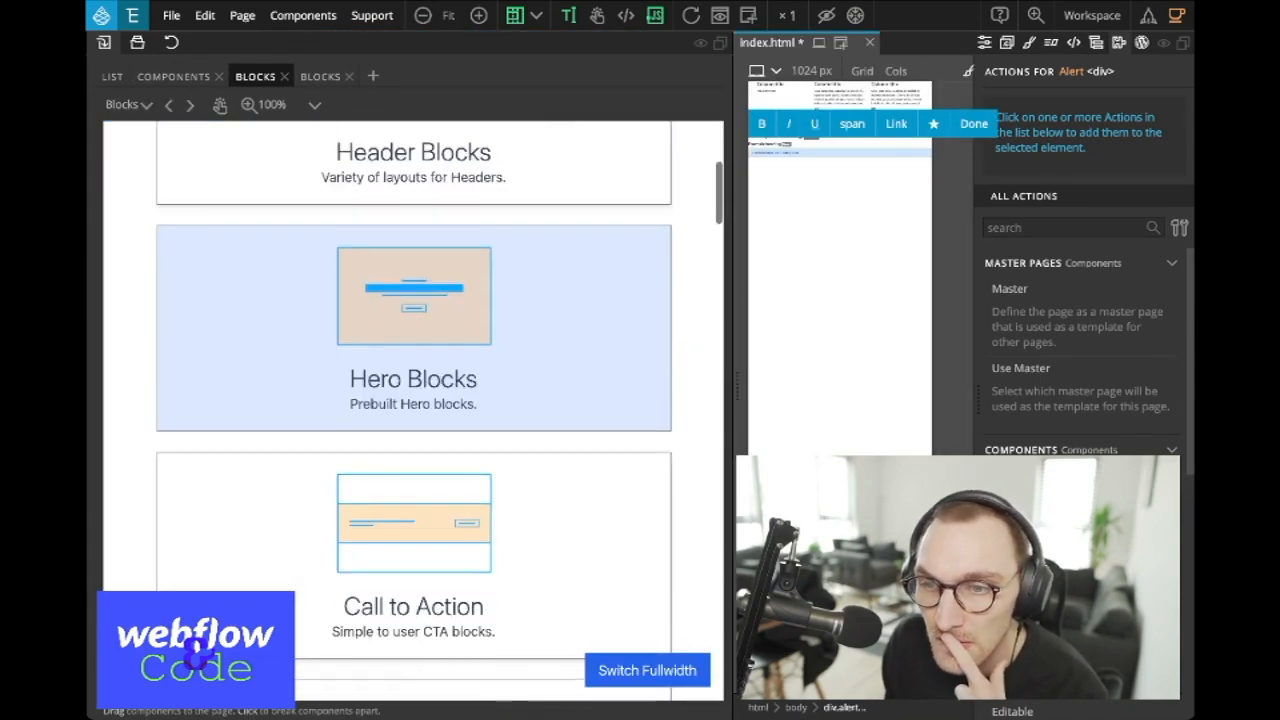
left_click(413, 160)
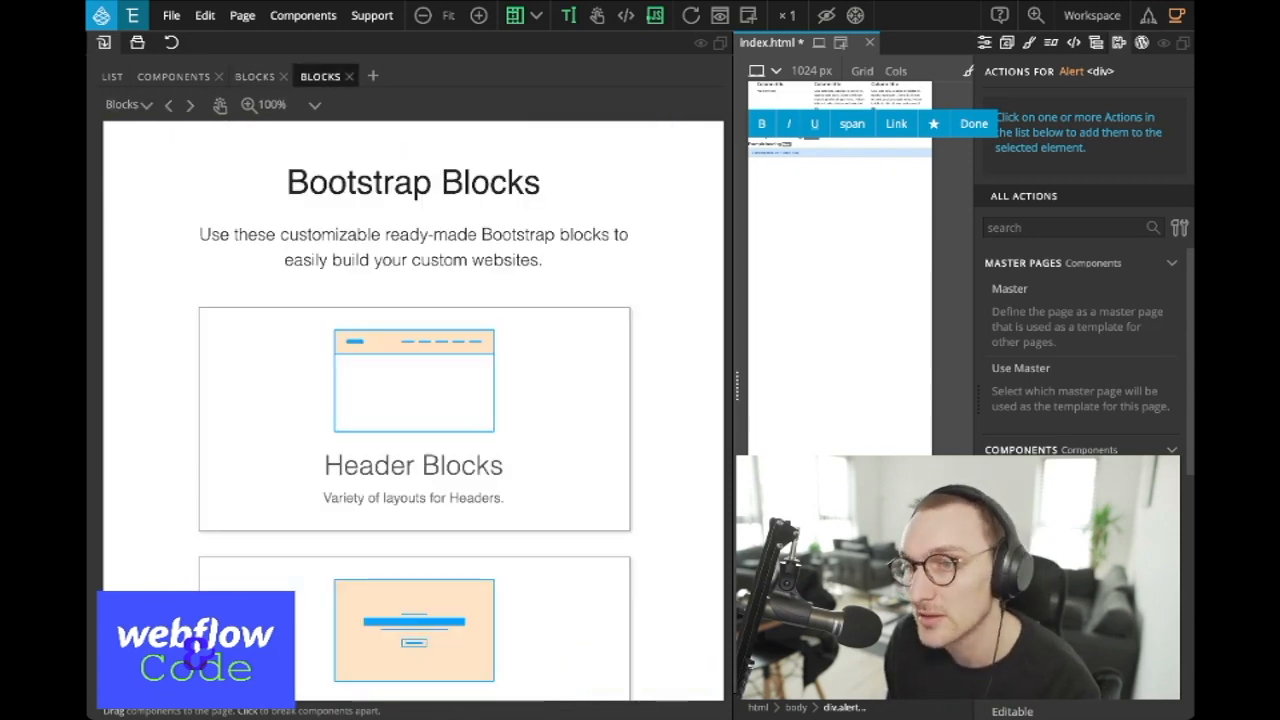
left_click_drag(737, 387, 320, 387)
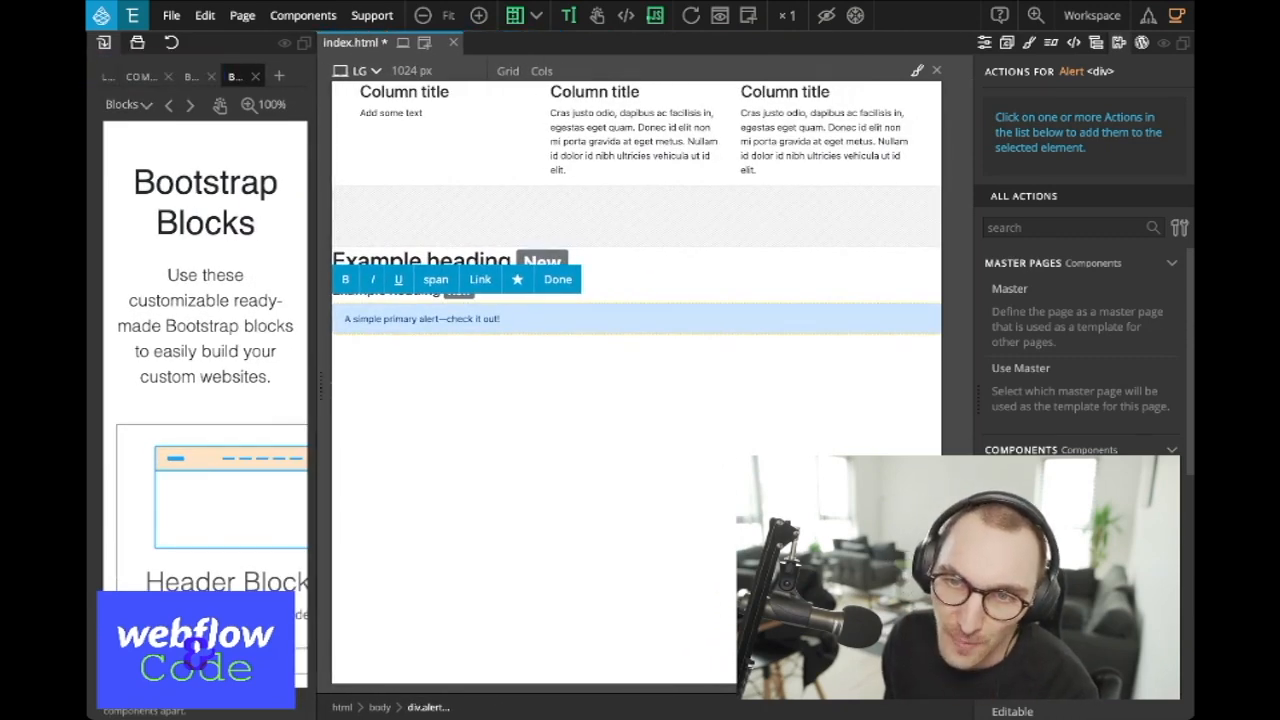
scroll(205, 400, "down", 3)
scroll(205, 400, "up", 3)
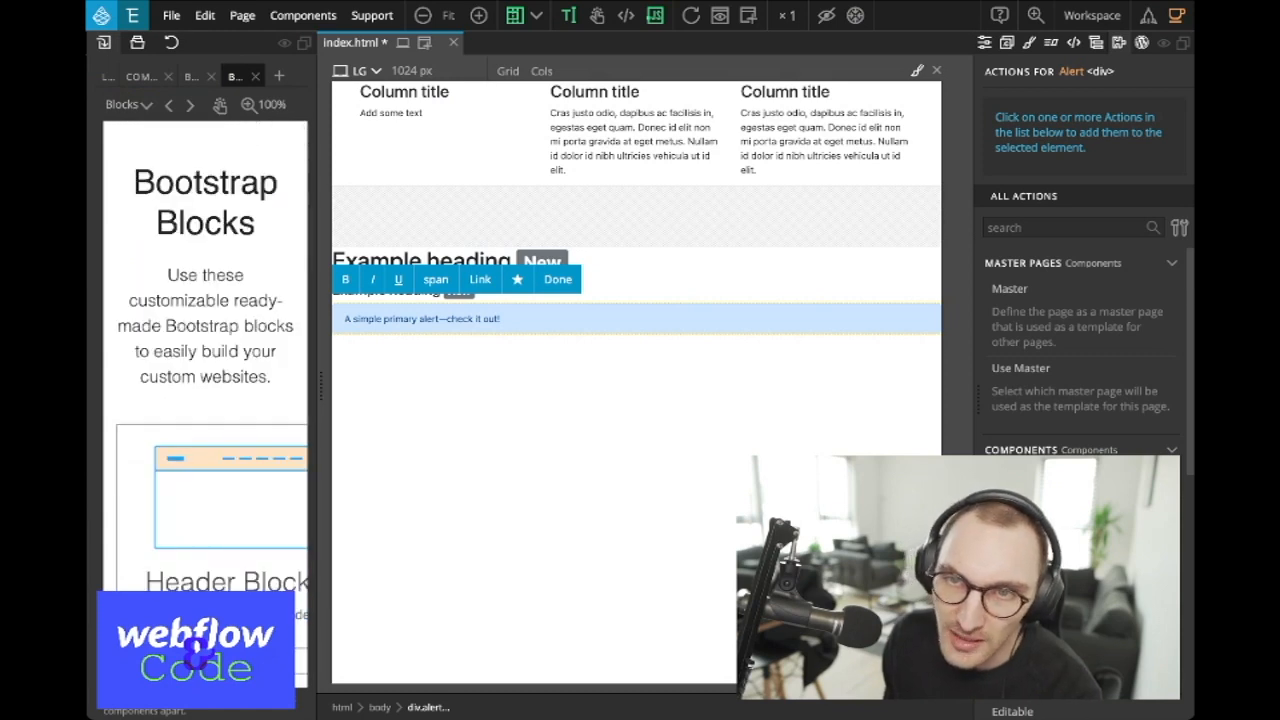
Step: Start a custom HTML snippet in the component library with opening and closing section tags
left_click(108, 77)
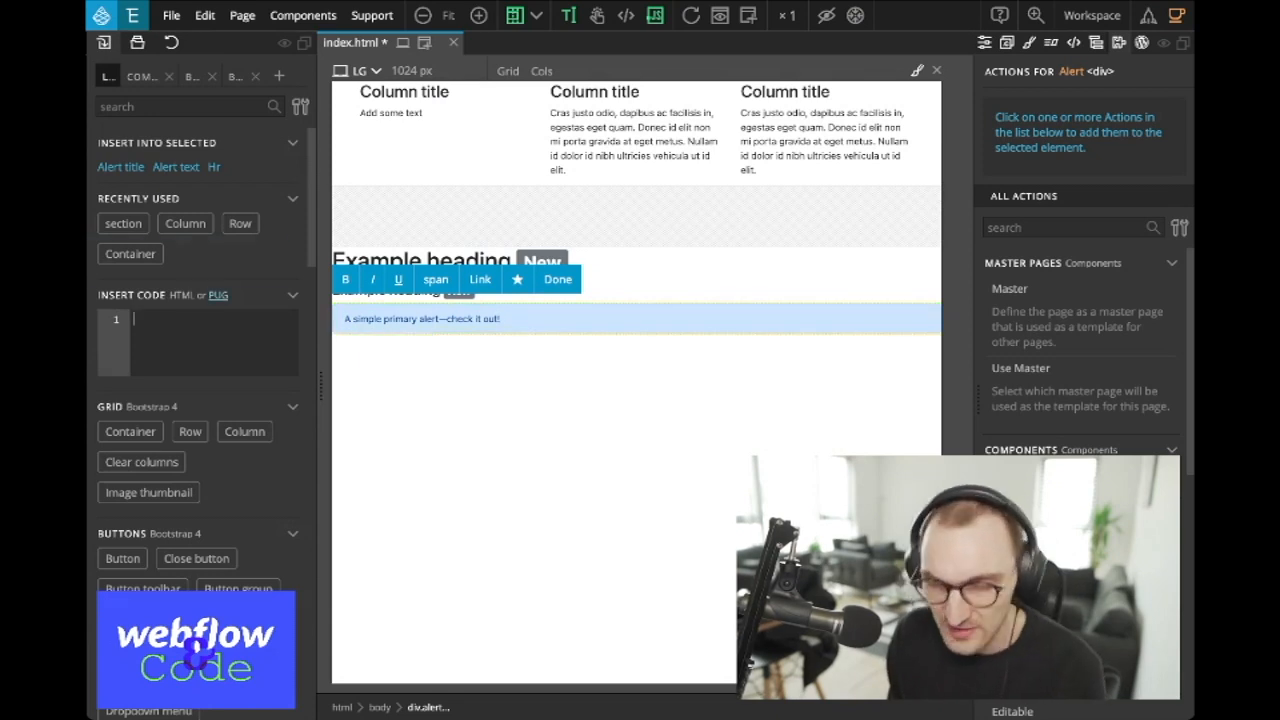
type("<")
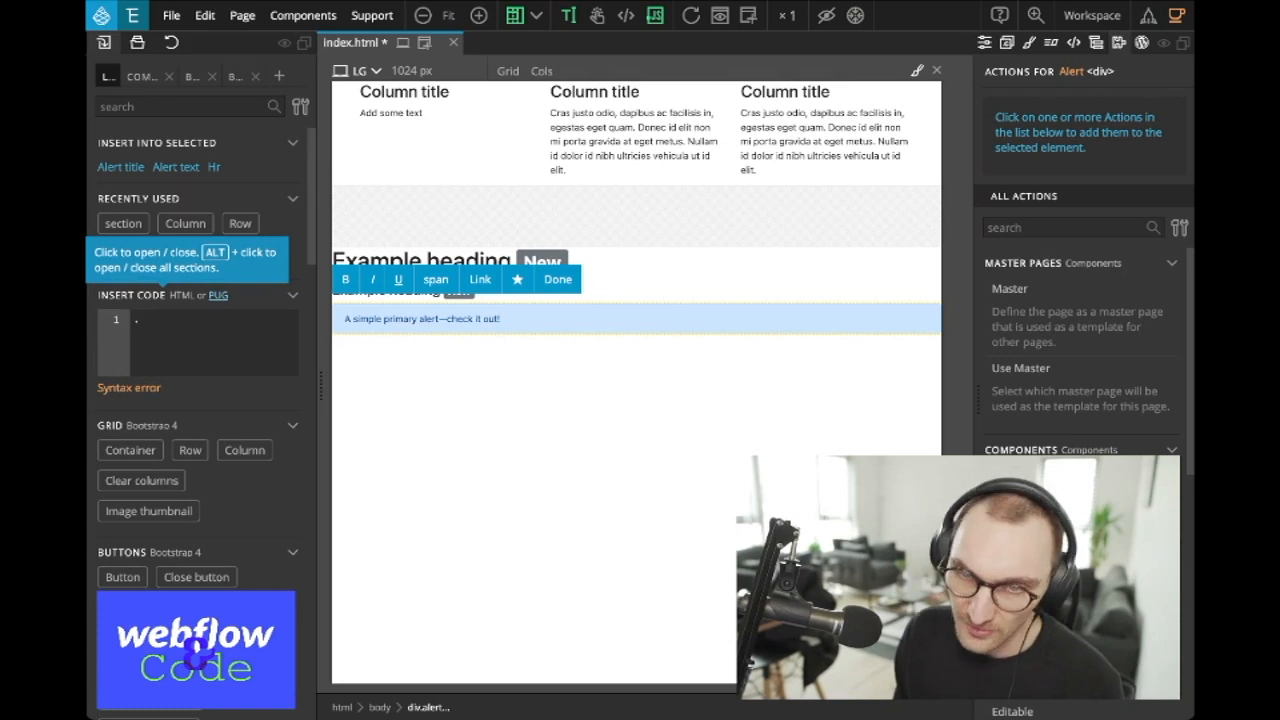
key("BackSpace")
type("<")
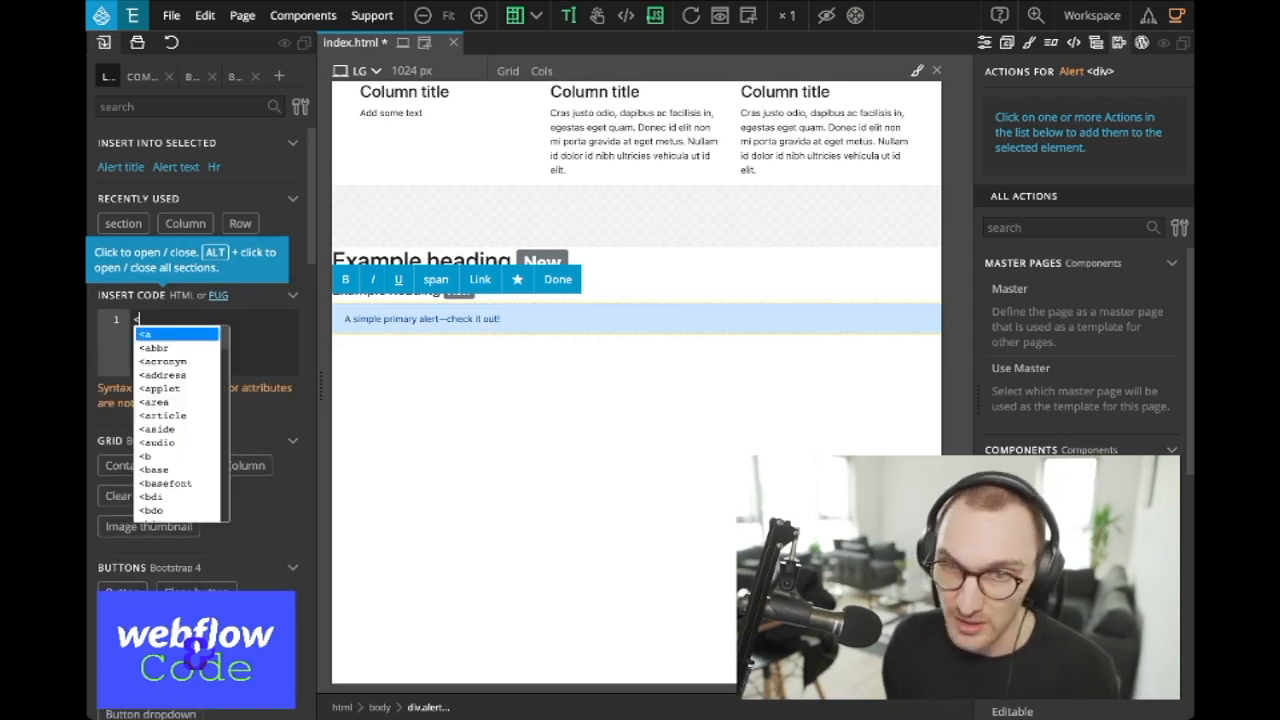
type("section")
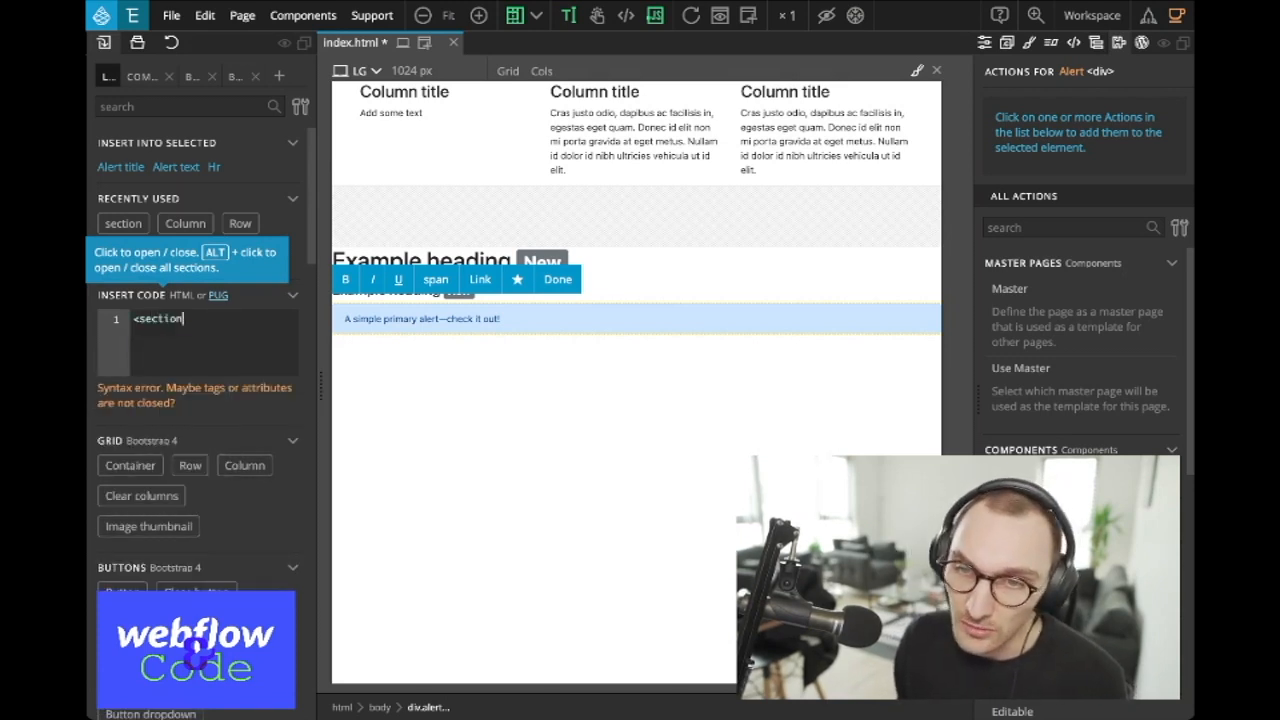
type(">")
key("Return")
key("Return")
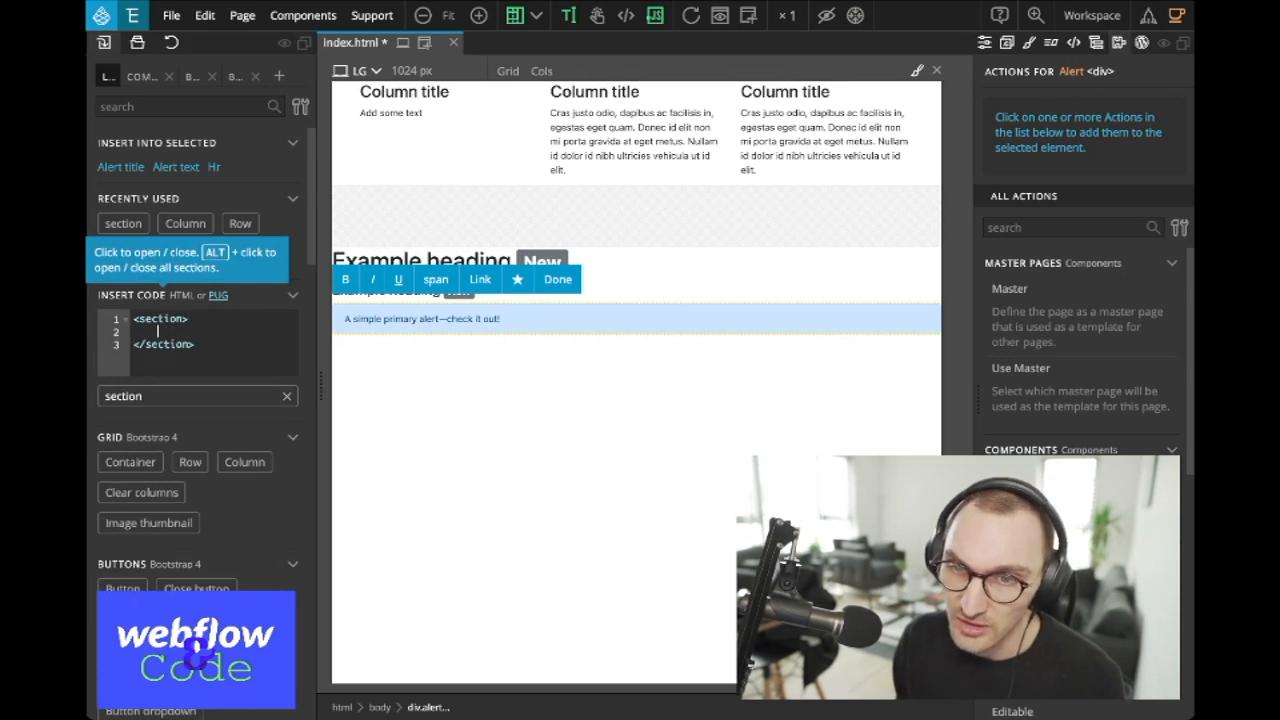
Step: Put a paragraph reading "Some tex" inside the snippet's section and insert the snippet below the primary alert
type("p")
key("BackSpace")
key("BackSpace")
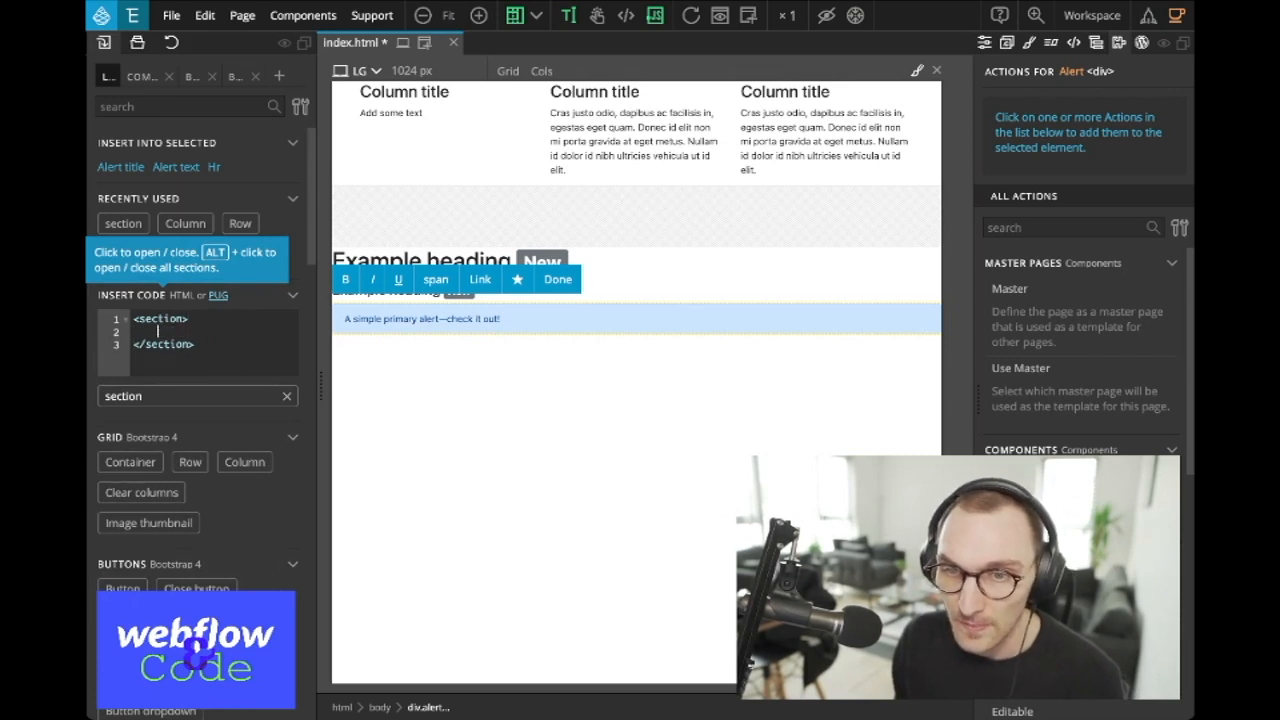
type("<p>")
key("Return")
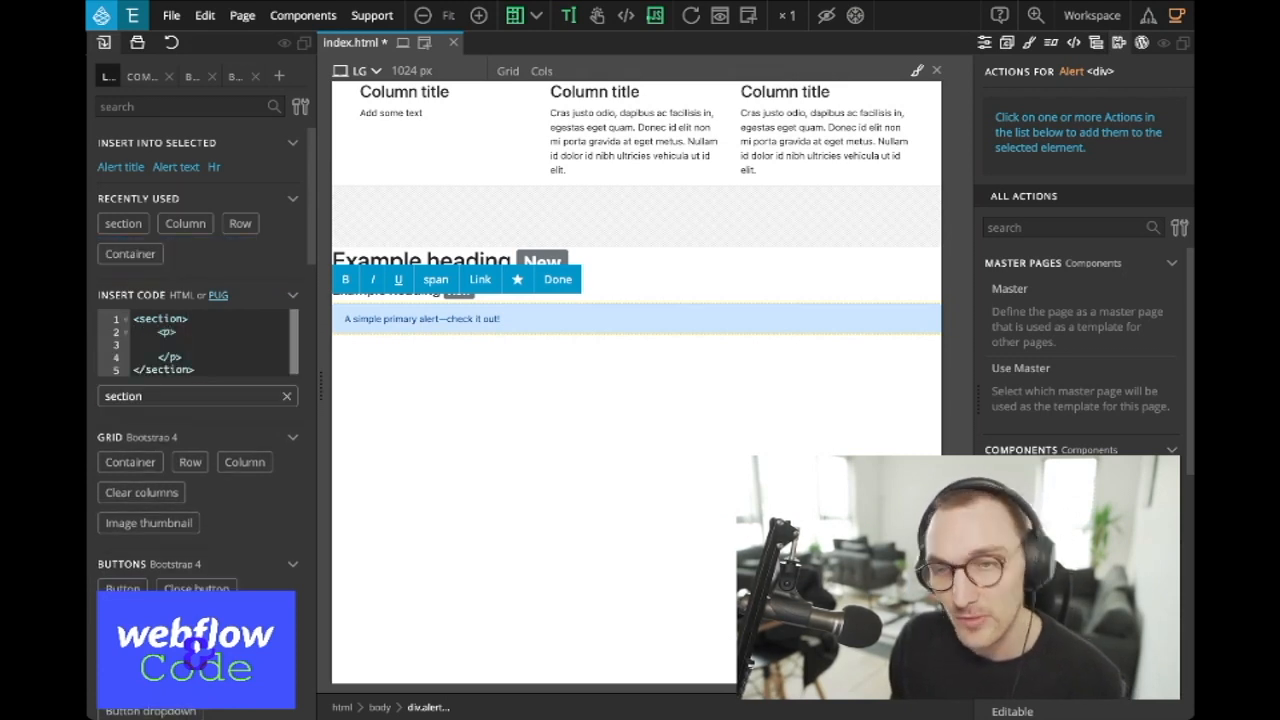
type("Some tex")
key("Return")
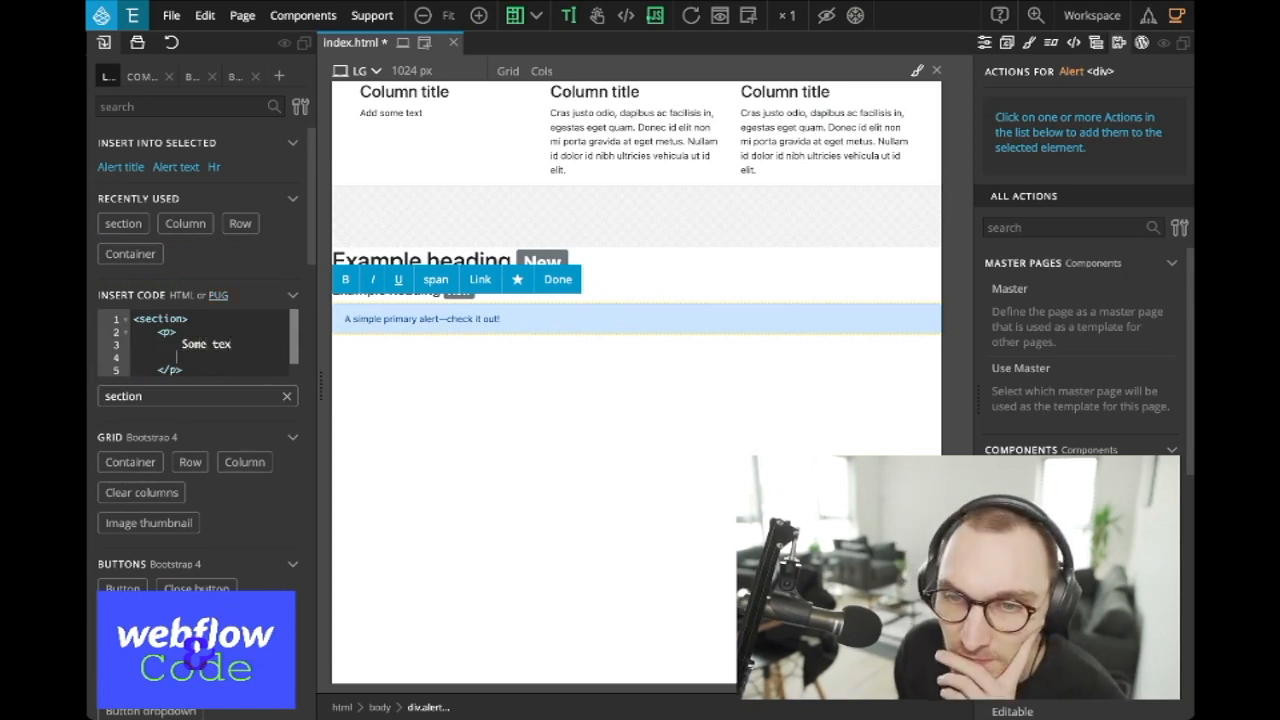
left_click_drag(200, 350, 650, 455)
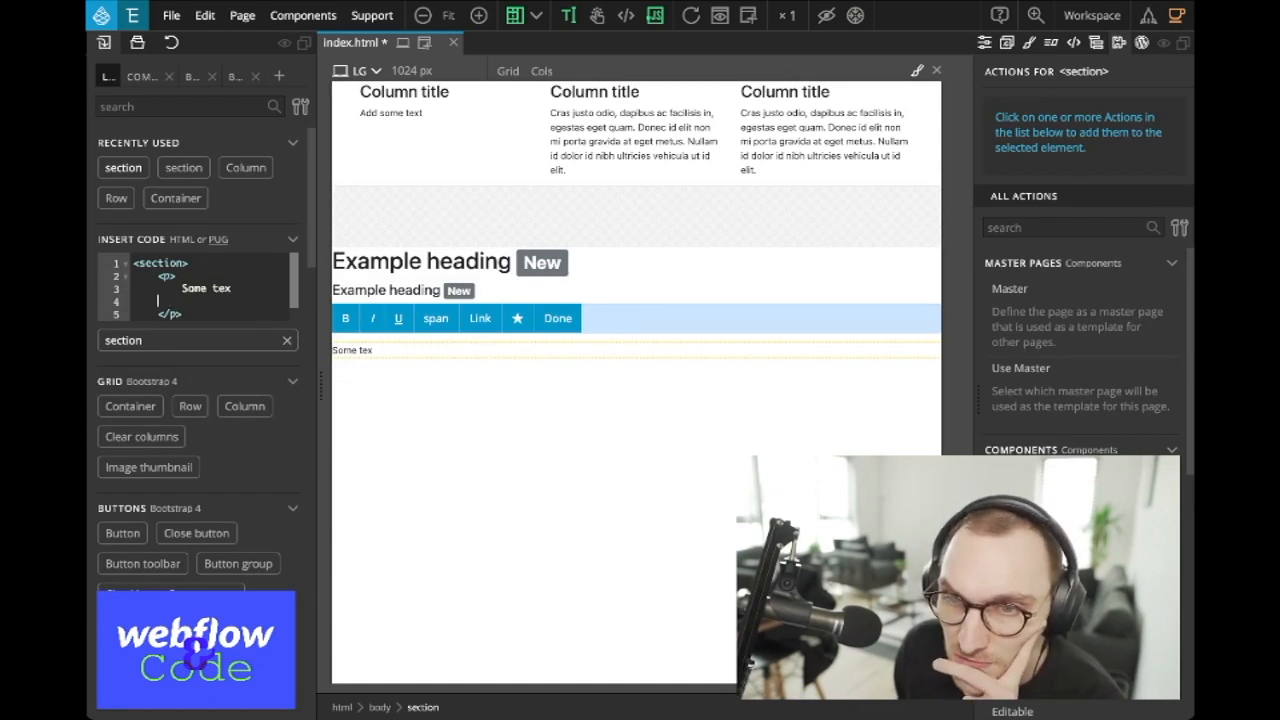
Step: Examine the new section's available actions and its Bootstrap properties, including text, background, spacing, layout, border, columns, flex and tooltip options
left_click(234, 76)
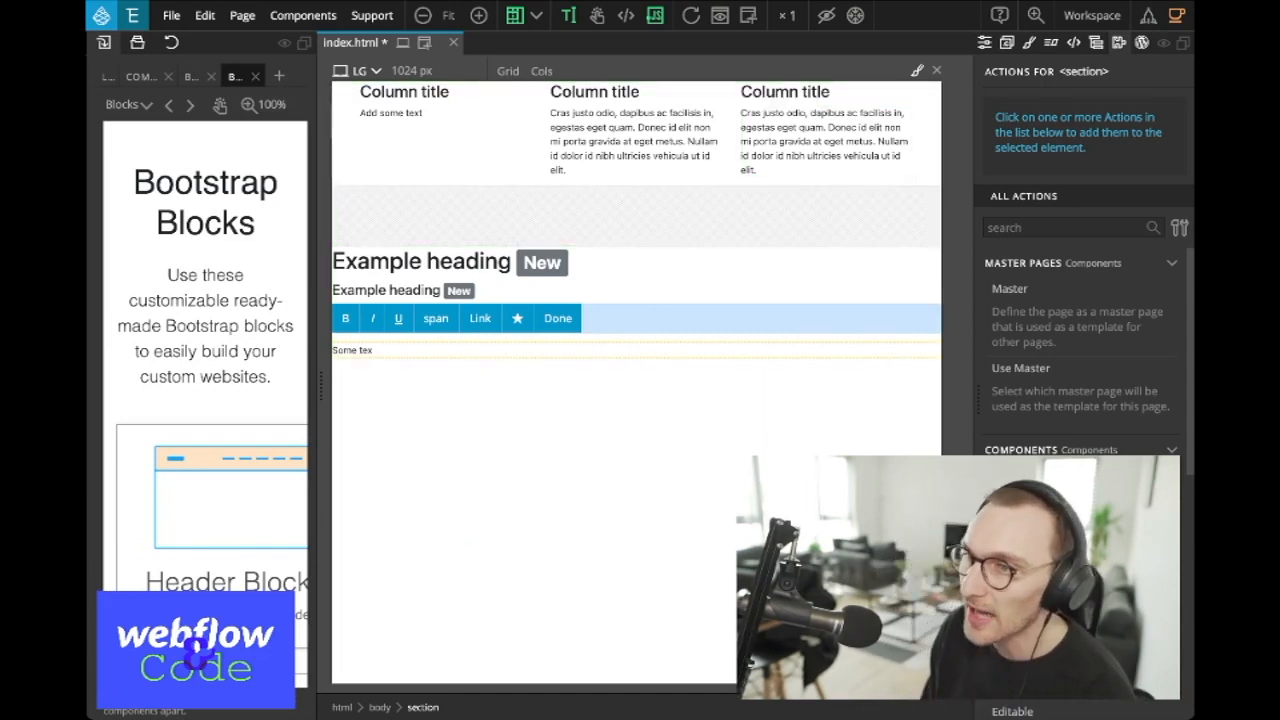
scroll(1078, 350, "down", 3)
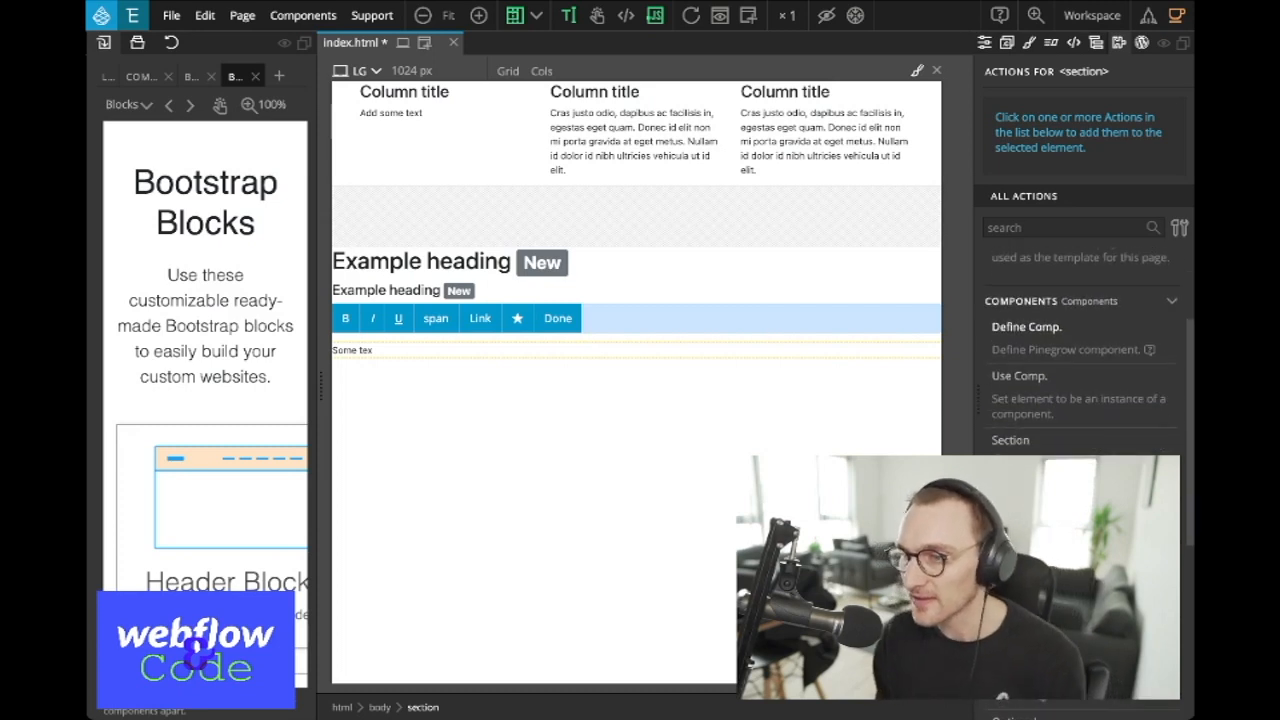
scroll(1078, 350, "up", 3)
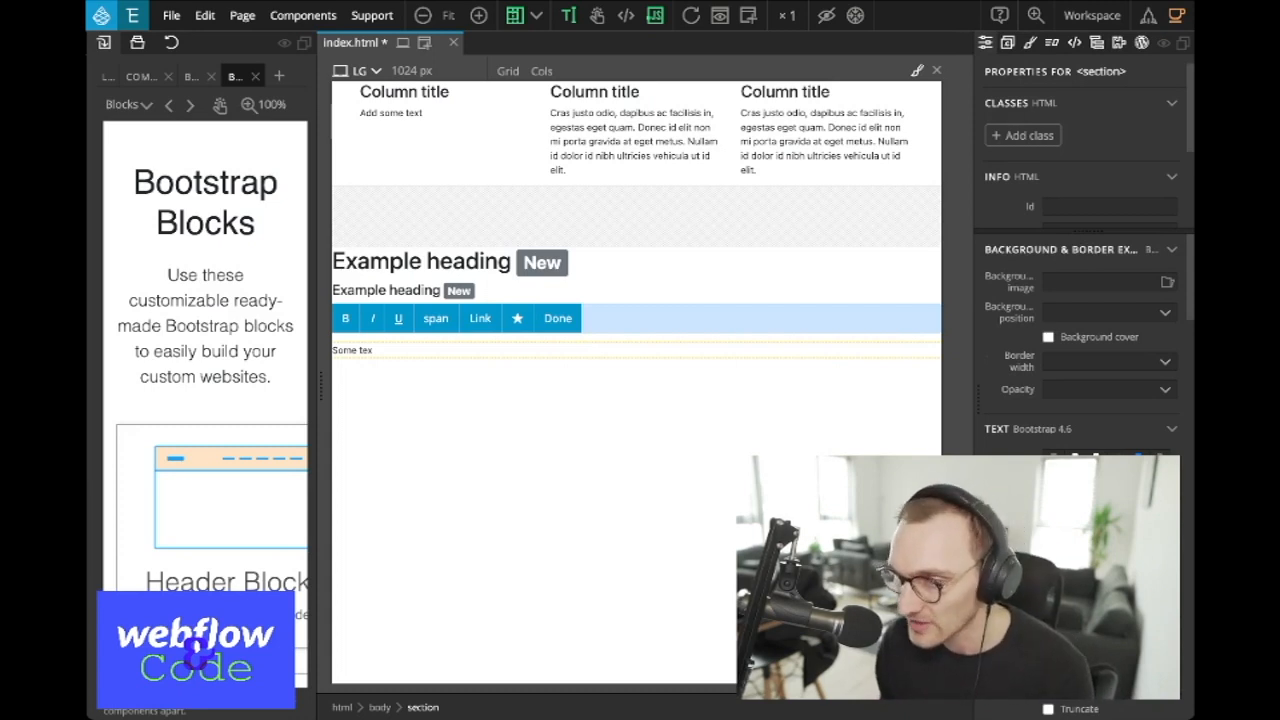
scroll(1080, 330, "down", 3)
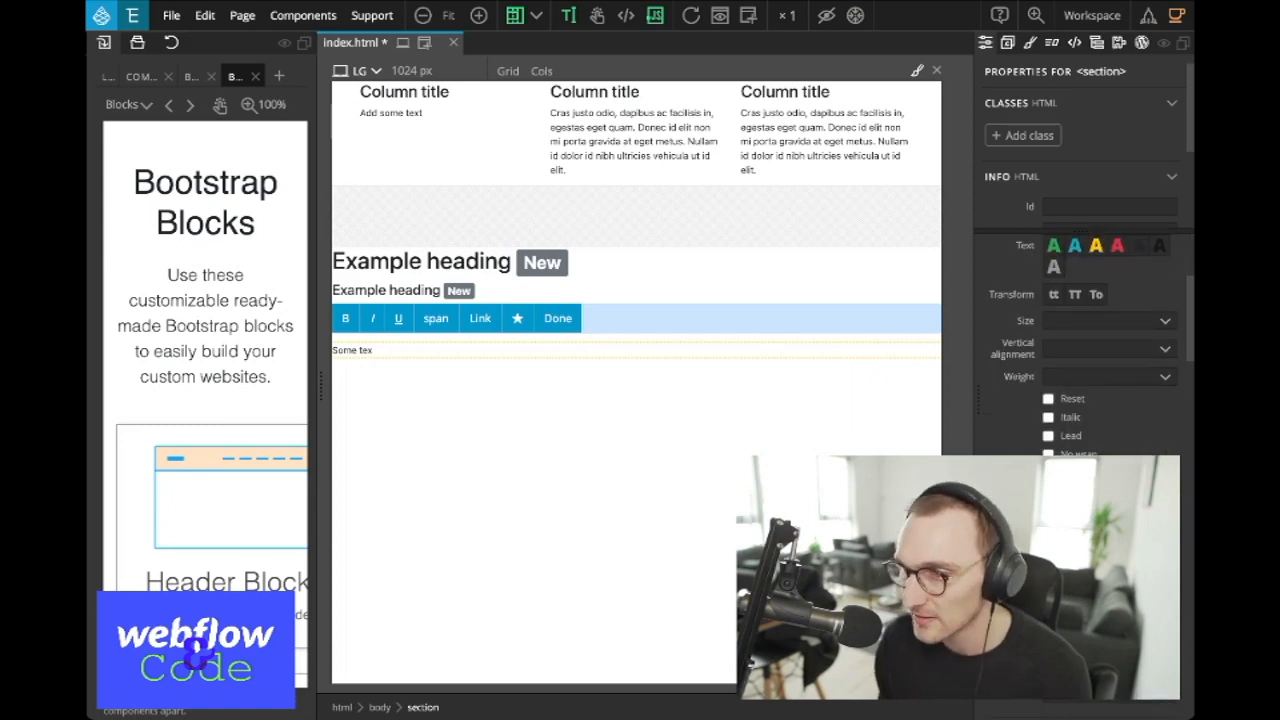
scroll(1080, 330, "down", 2)
scroll(1080, 330, "down", 2)
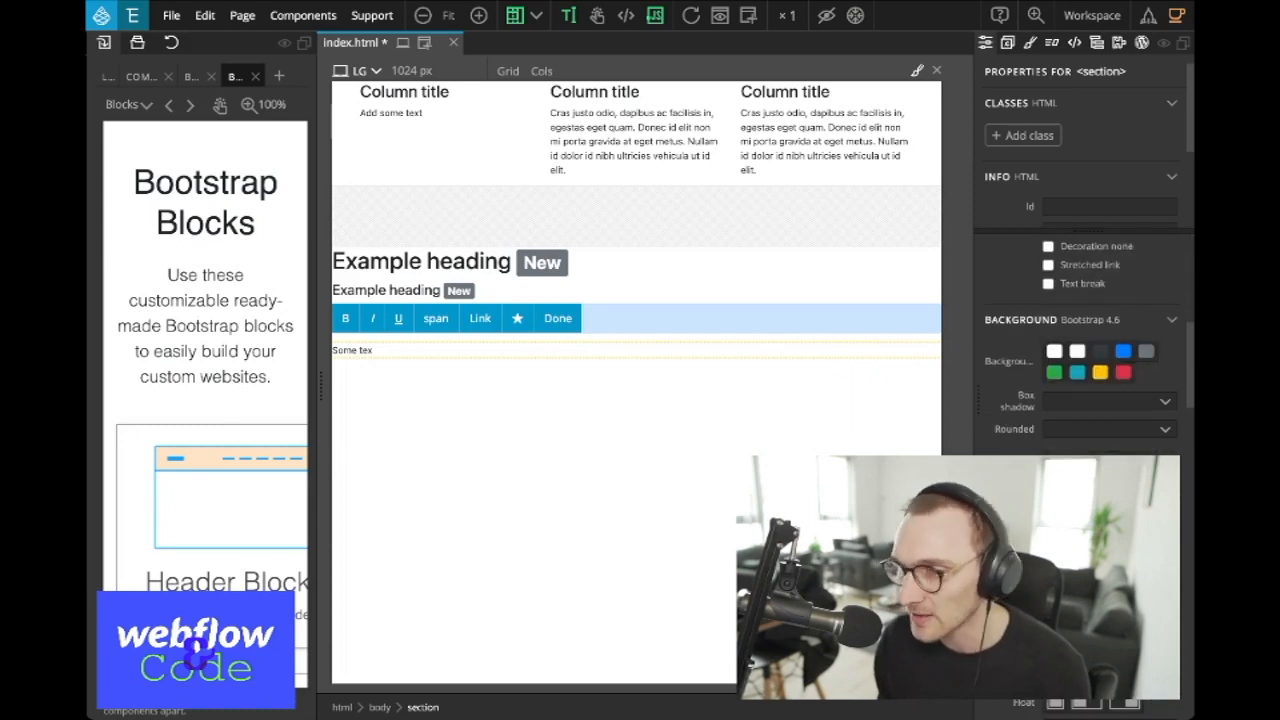
scroll(1080, 330, "down", 5)
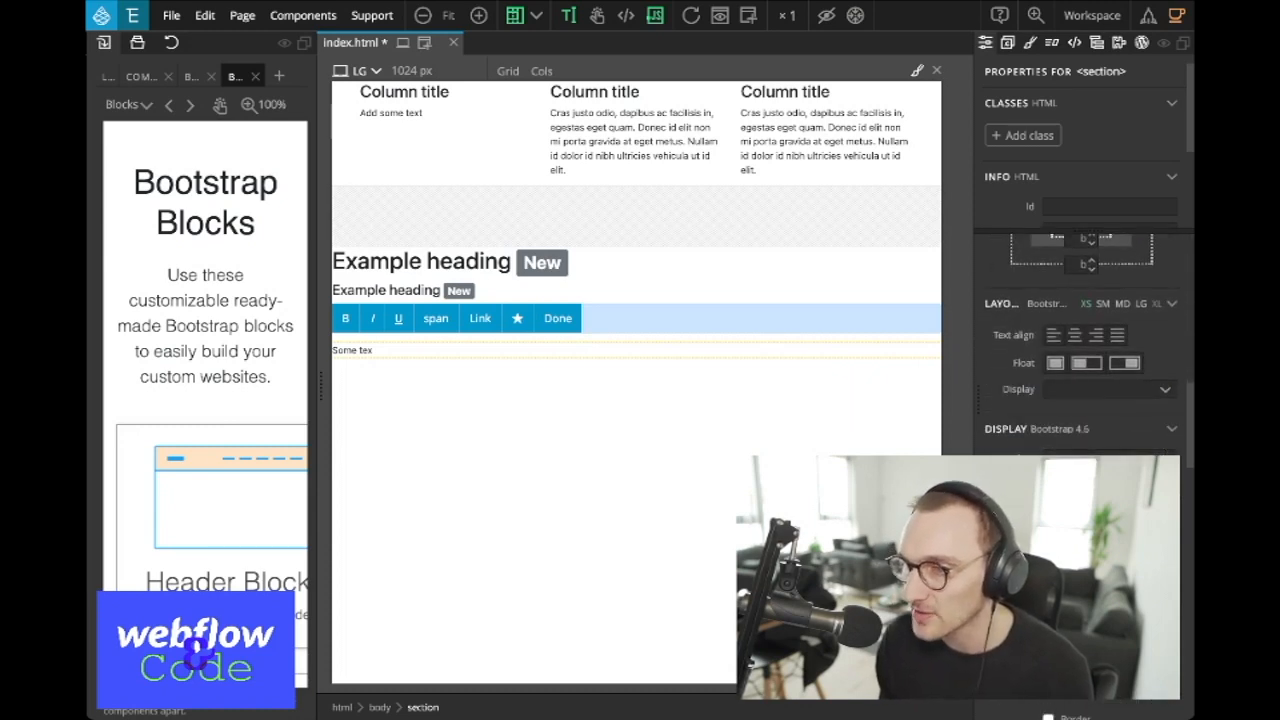
scroll(1080, 330, "up", 3)
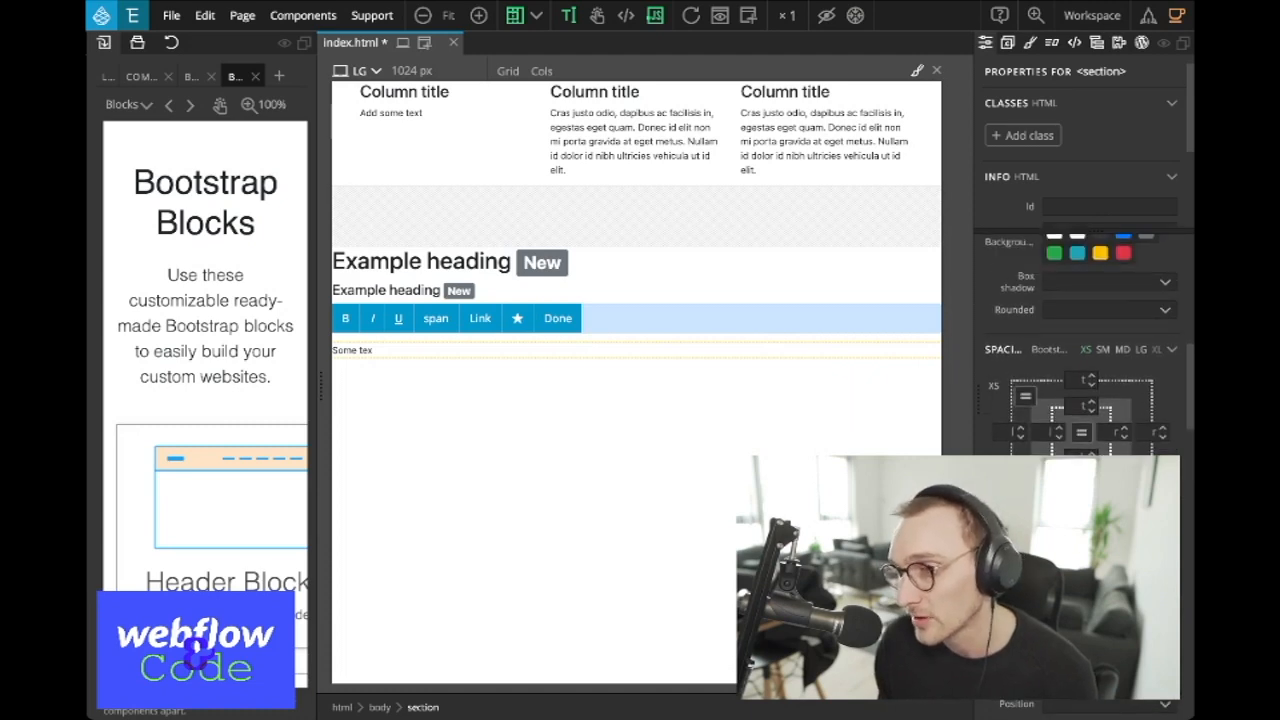
scroll(1080, 330, "down", 4)
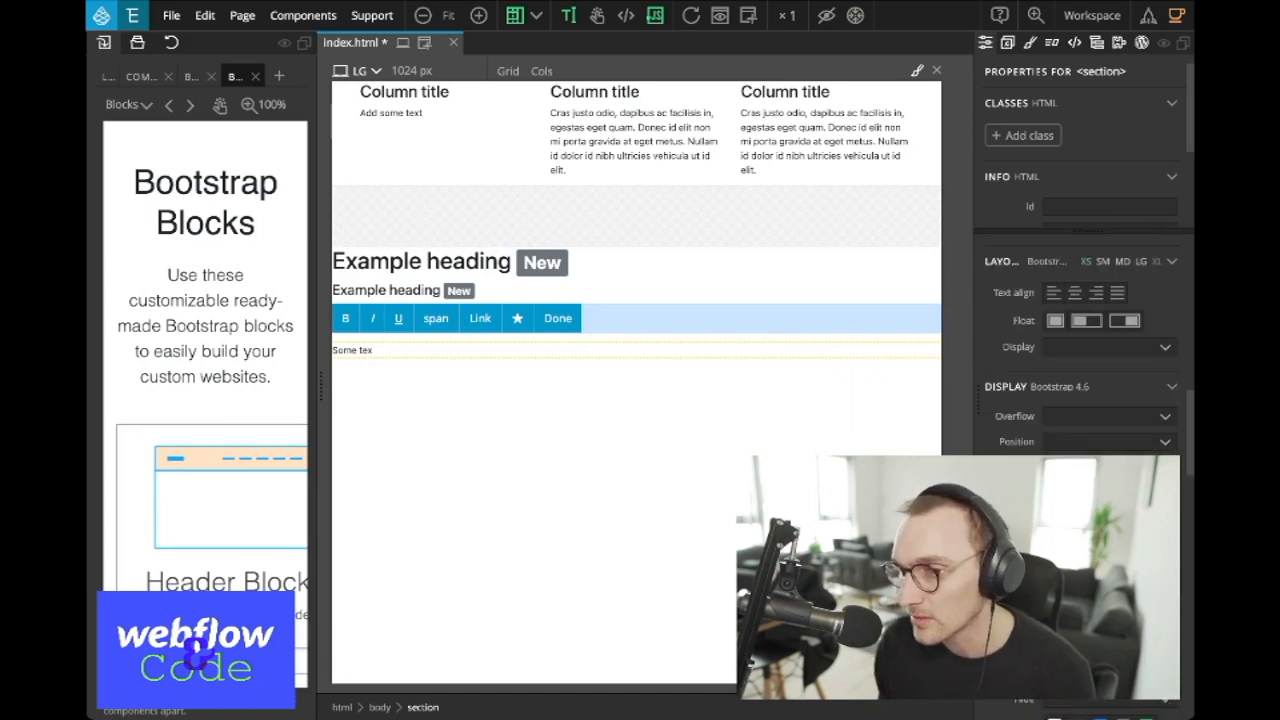
scroll(1080, 330, "down", 6)
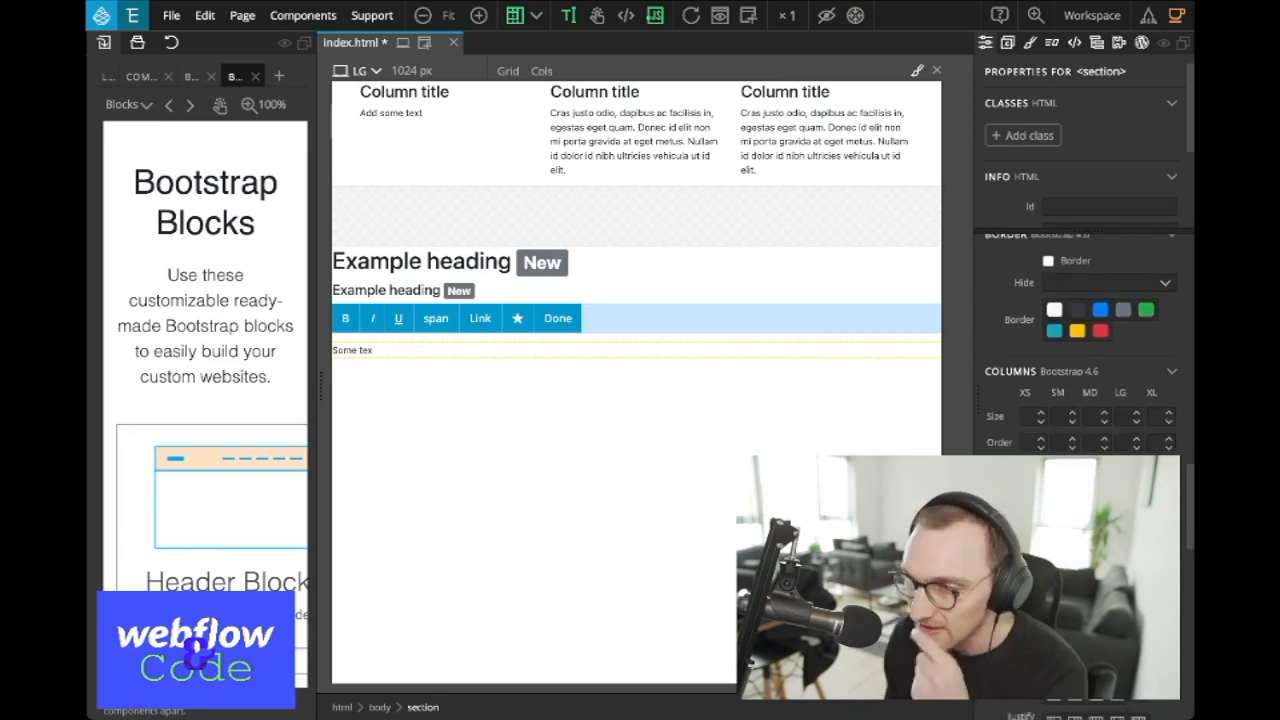
scroll(1080, 330, "down", 3)
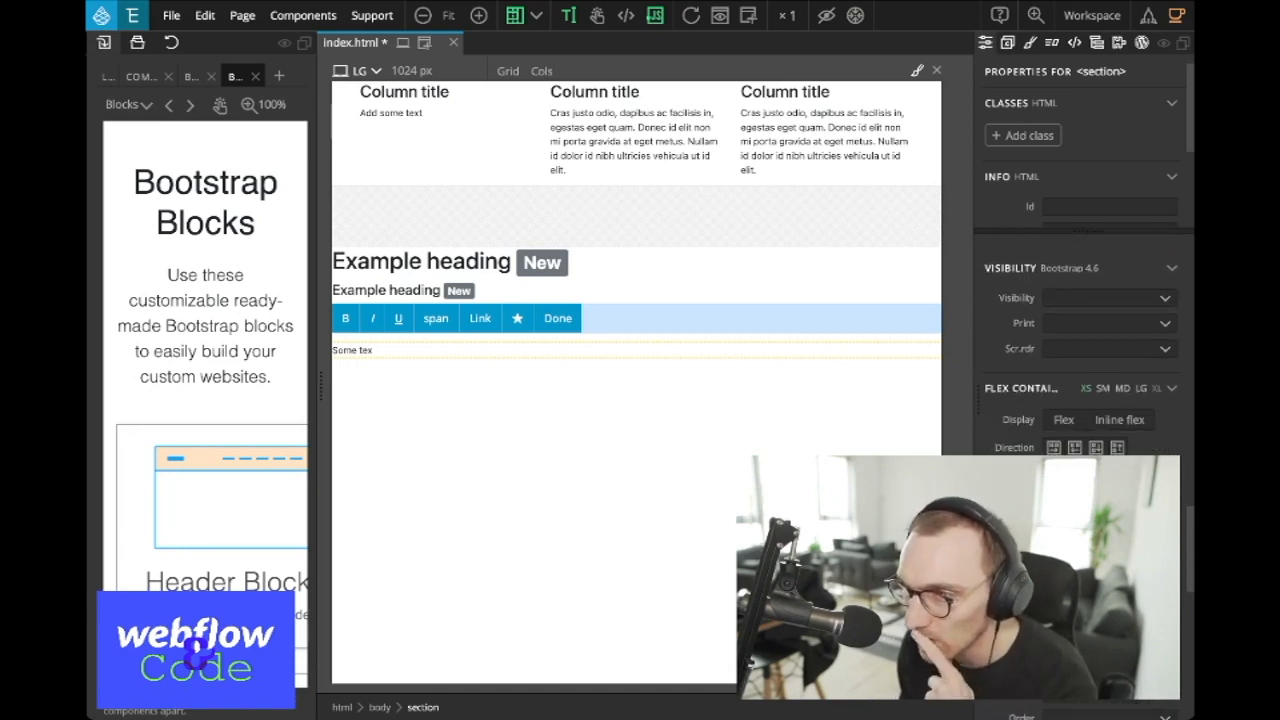
scroll(1080, 330, "down", 8)
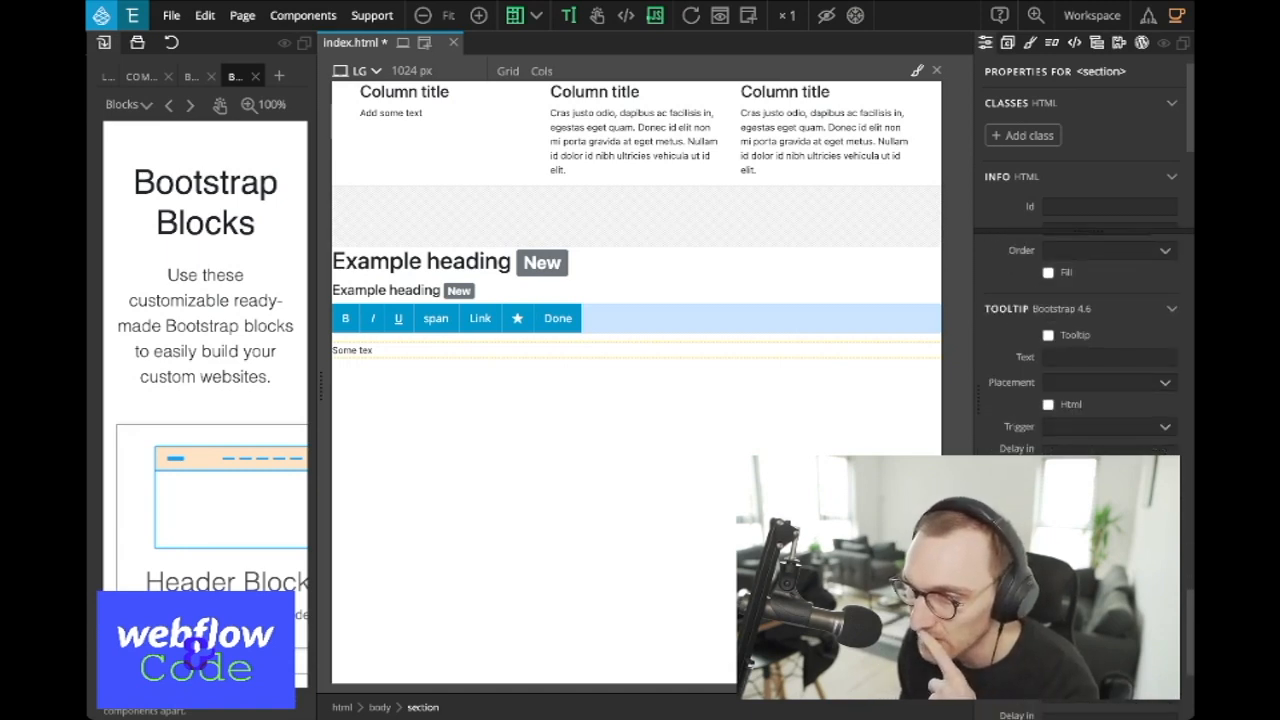
scroll(1080, 330, "up", 6)
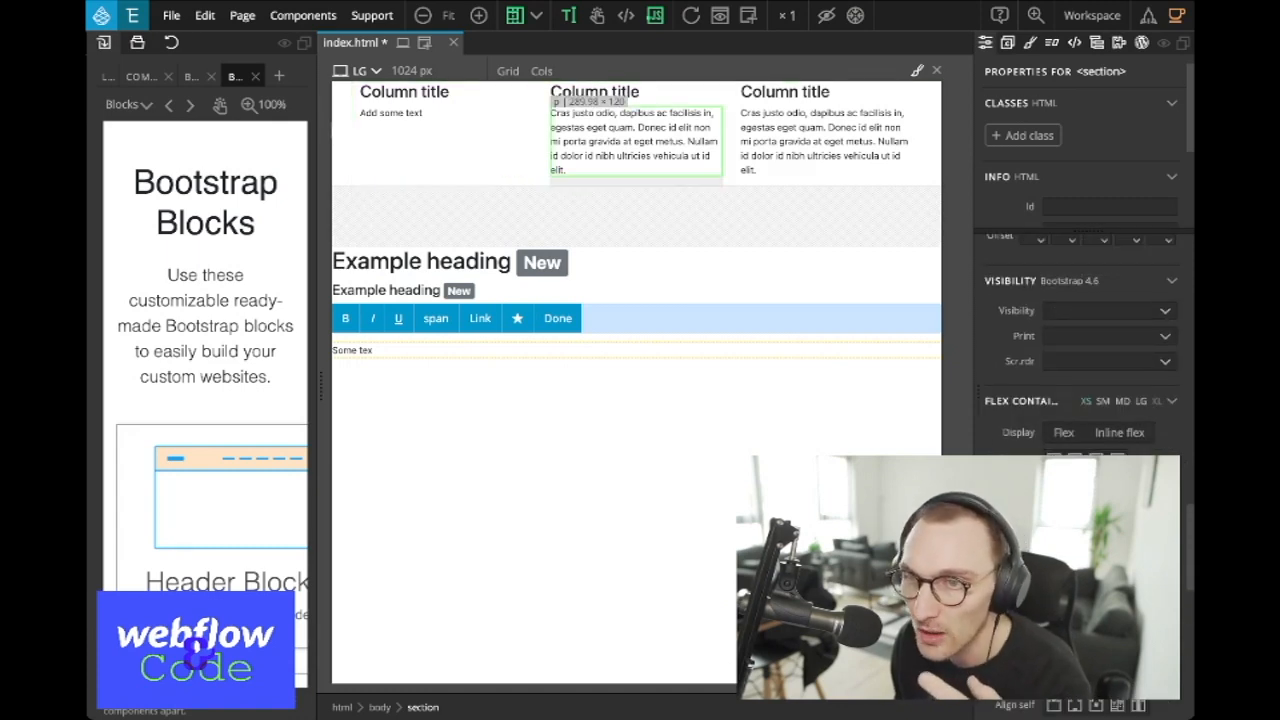
Step: Select the middle column's paragraph and look through its Bootstrap visibility, flex, tooltip, popover and spacing properties
double_click(634, 140)
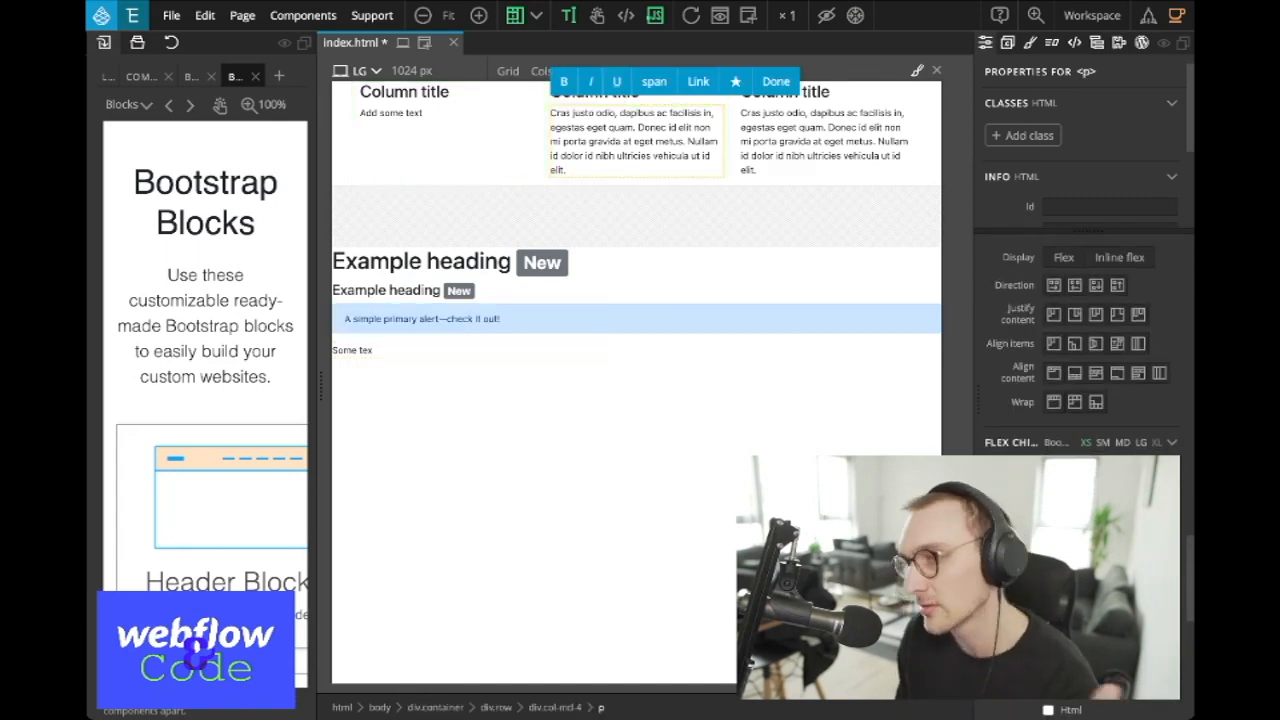
scroll(1080, 340, "down", 4)
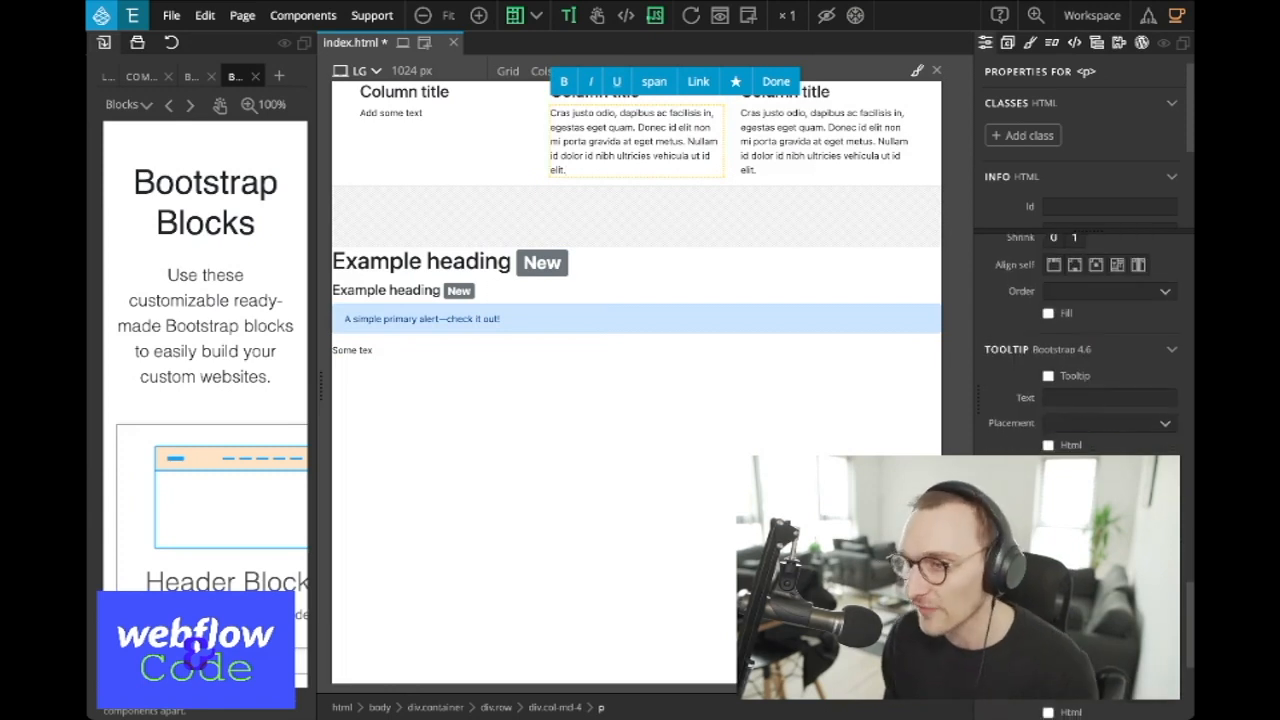
scroll(1080, 340, "down", 3)
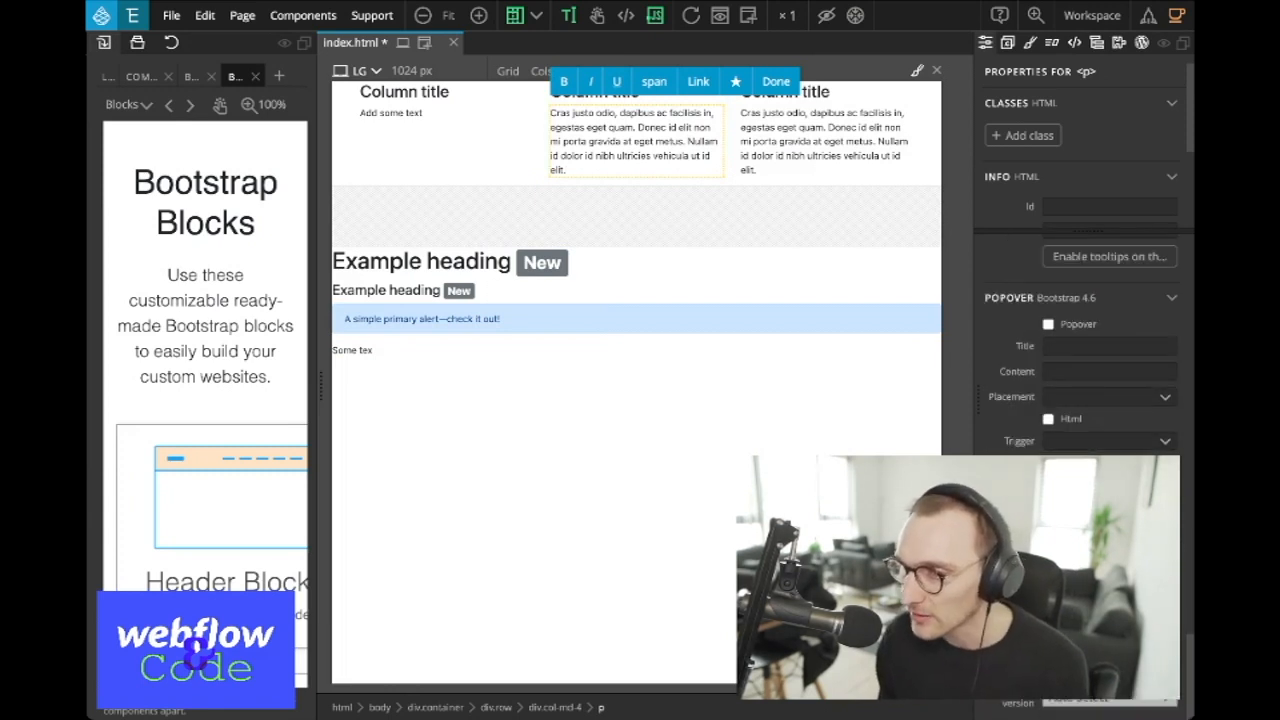
scroll(1080, 340, "up", 5)
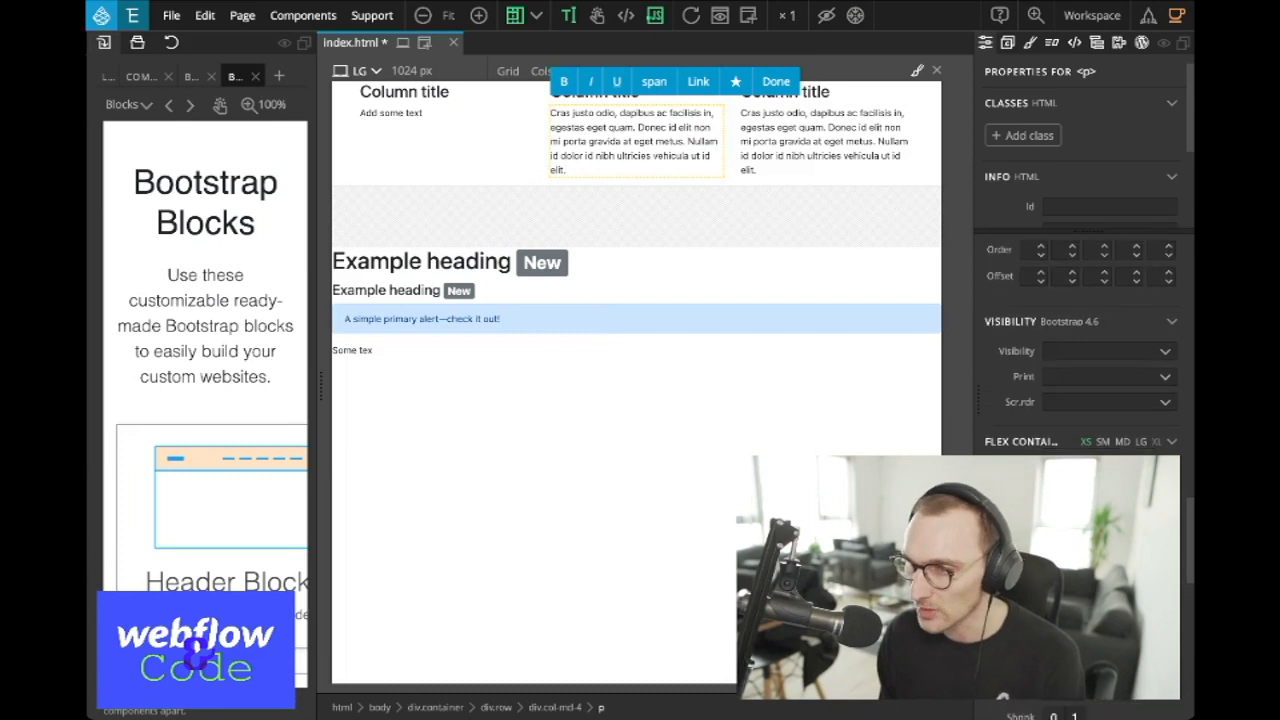
scroll(1080, 340, "down", 10)
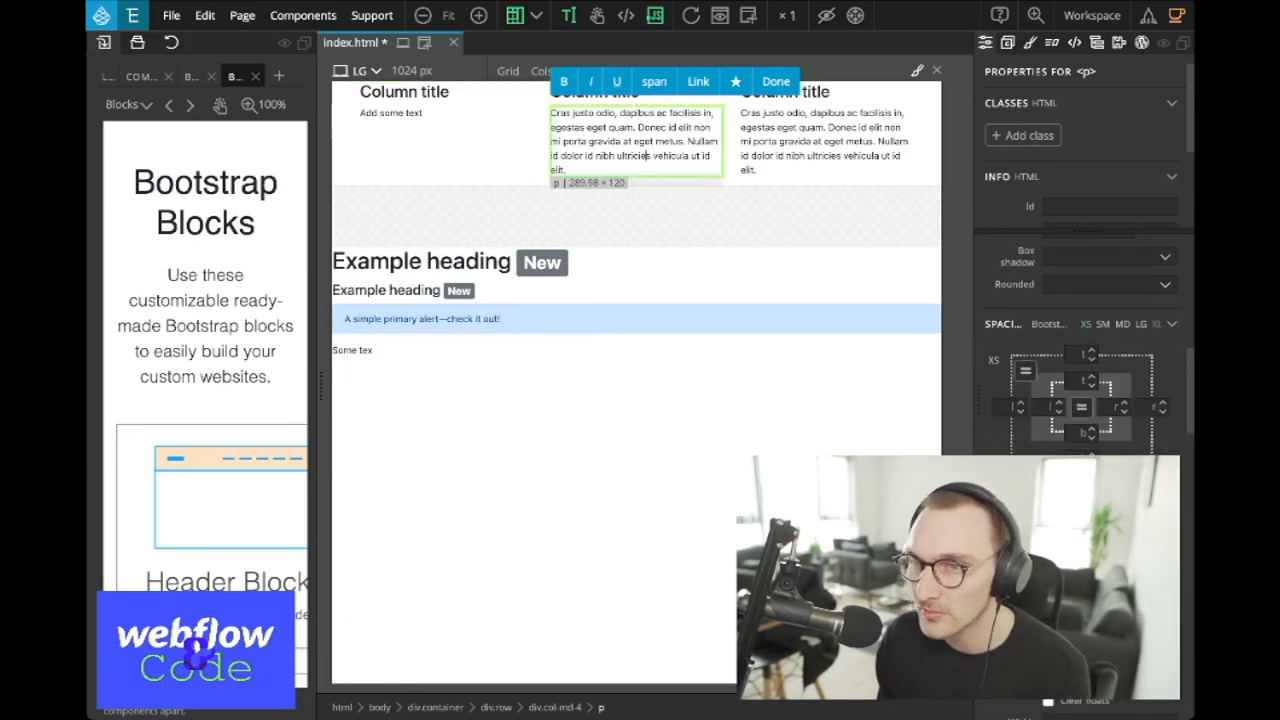
Step: Set the middle column paragraph's Bootstrap XS top padding to 3 and raise it to 4
left_click(670, 141)
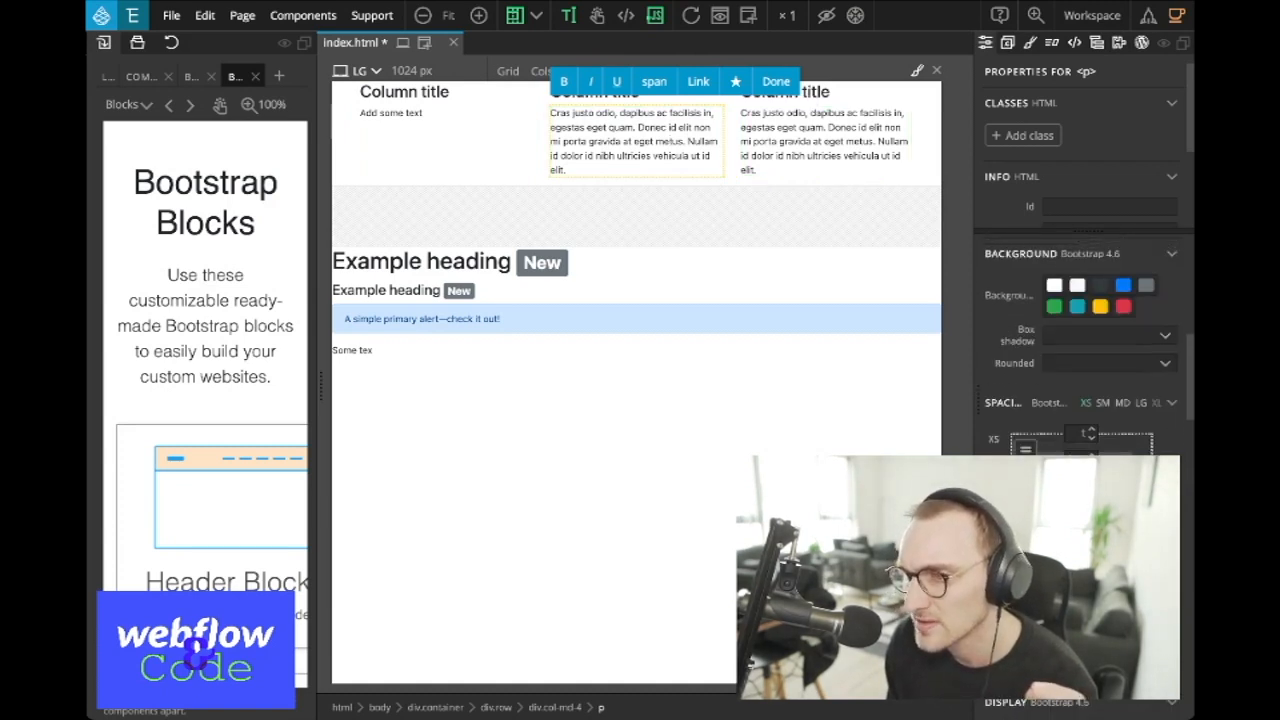
left_click(1082, 457)
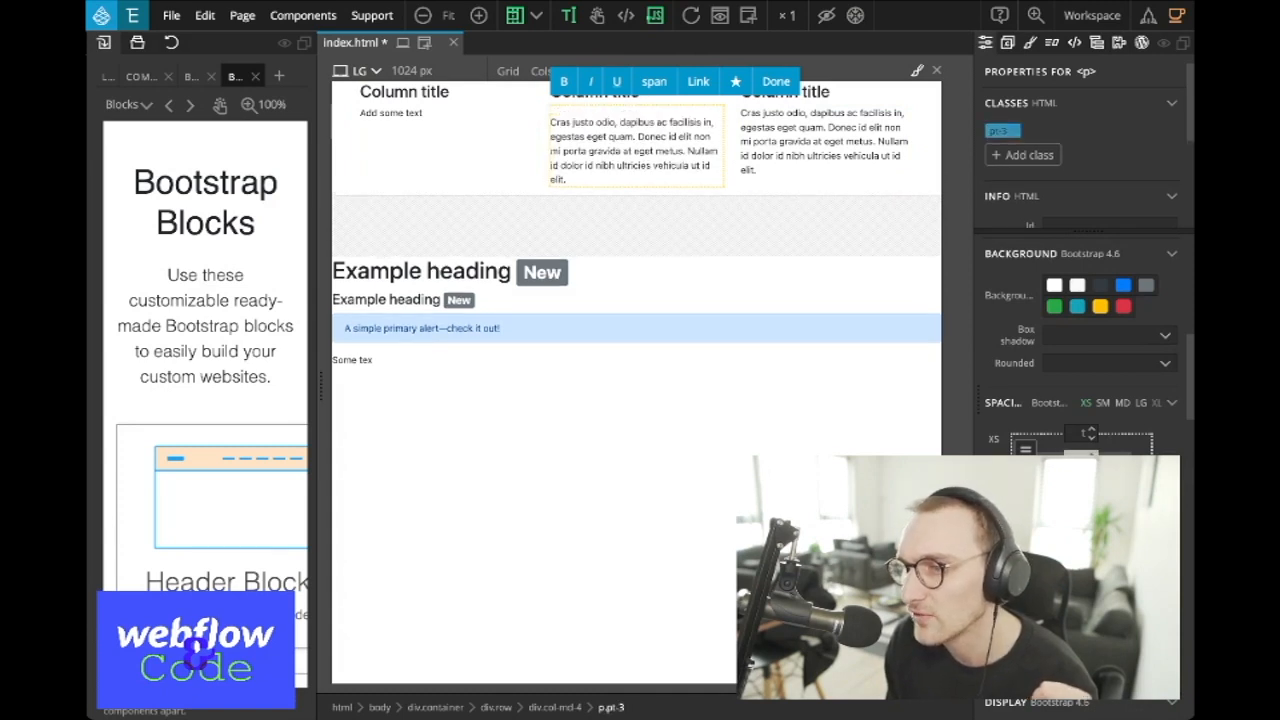
key("Up")
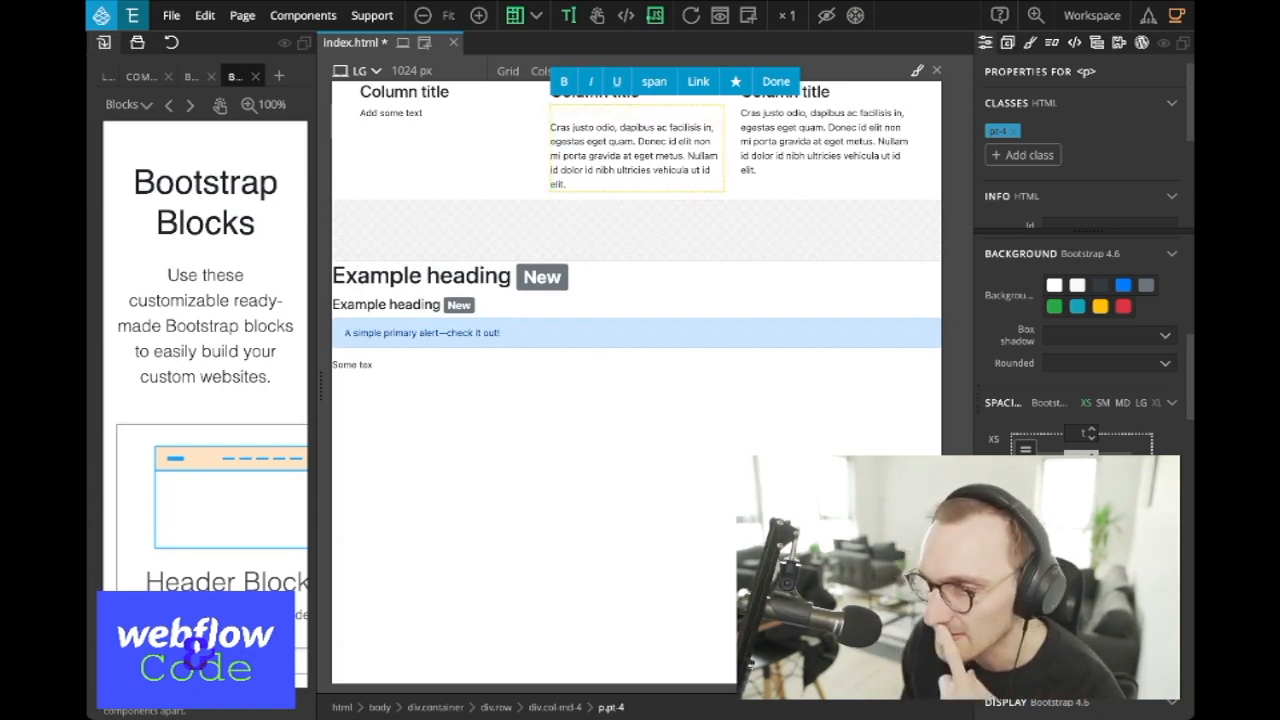
Step: Remove the pt-4 class from the middle column's paragraph and check the available XS top padding values
scroll(1080, 350, "down", 3)
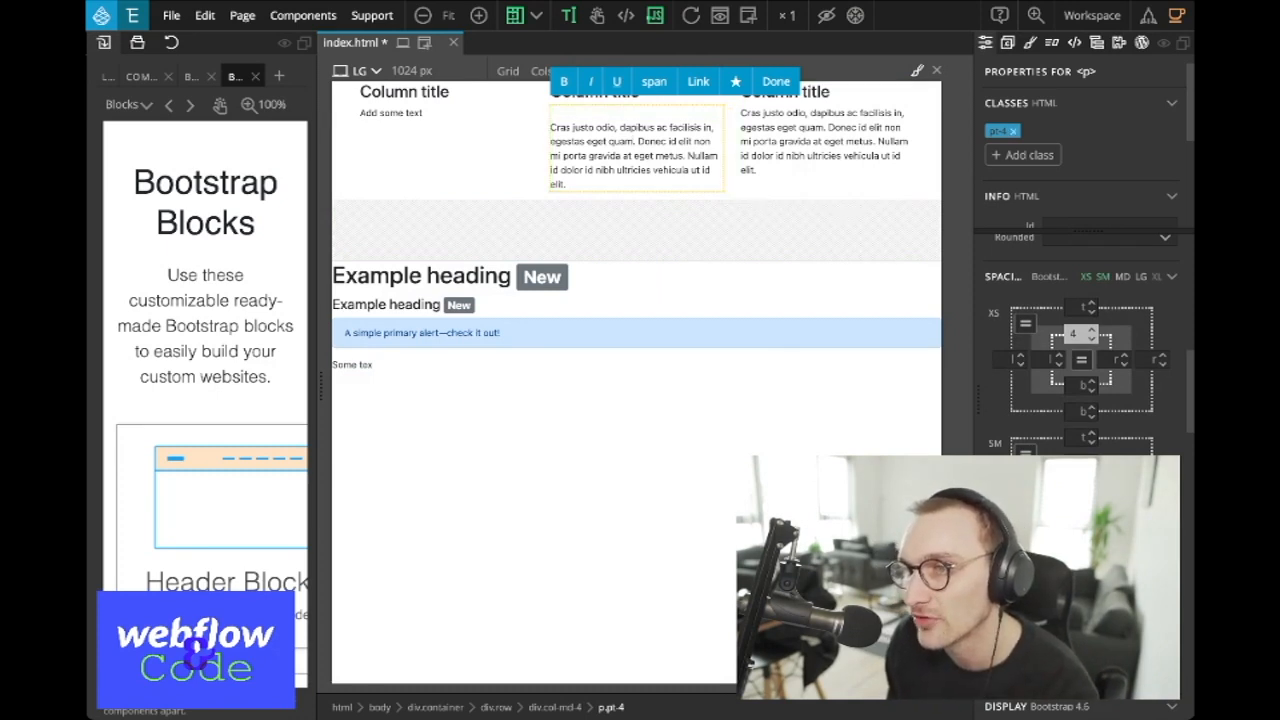
left_click(1015, 131)
left_click(1072, 334)
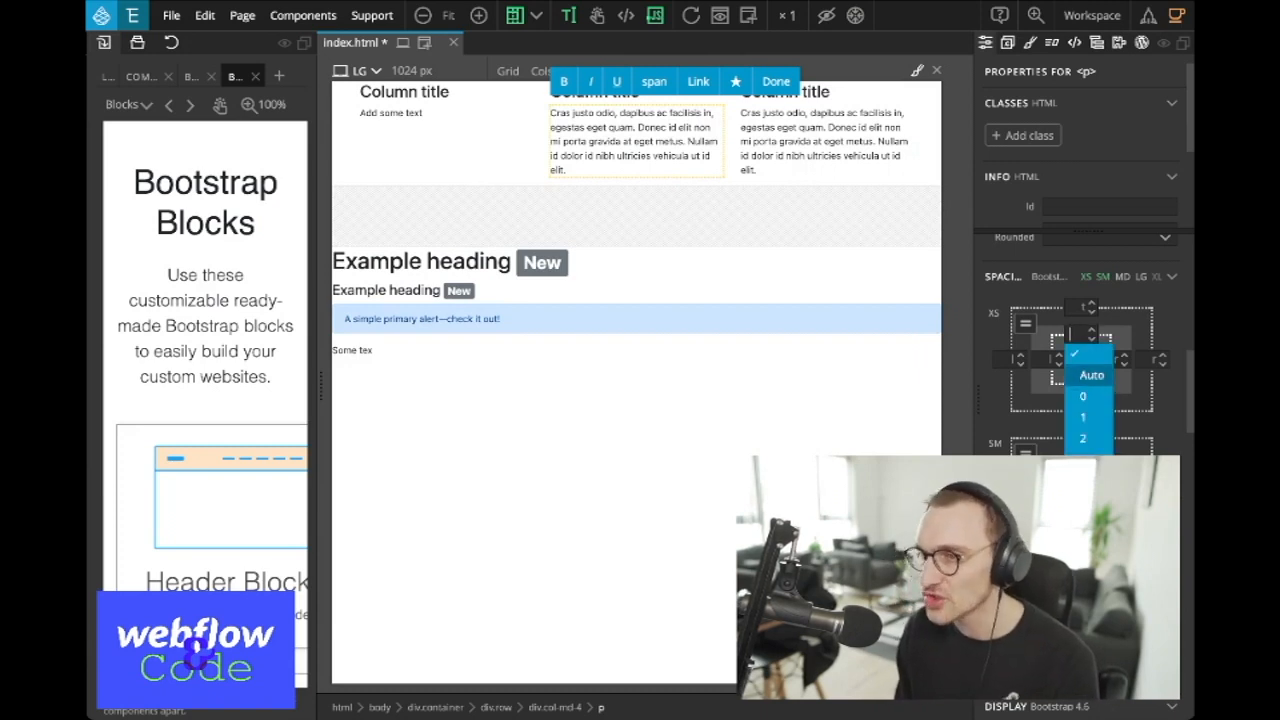
key("Escape")
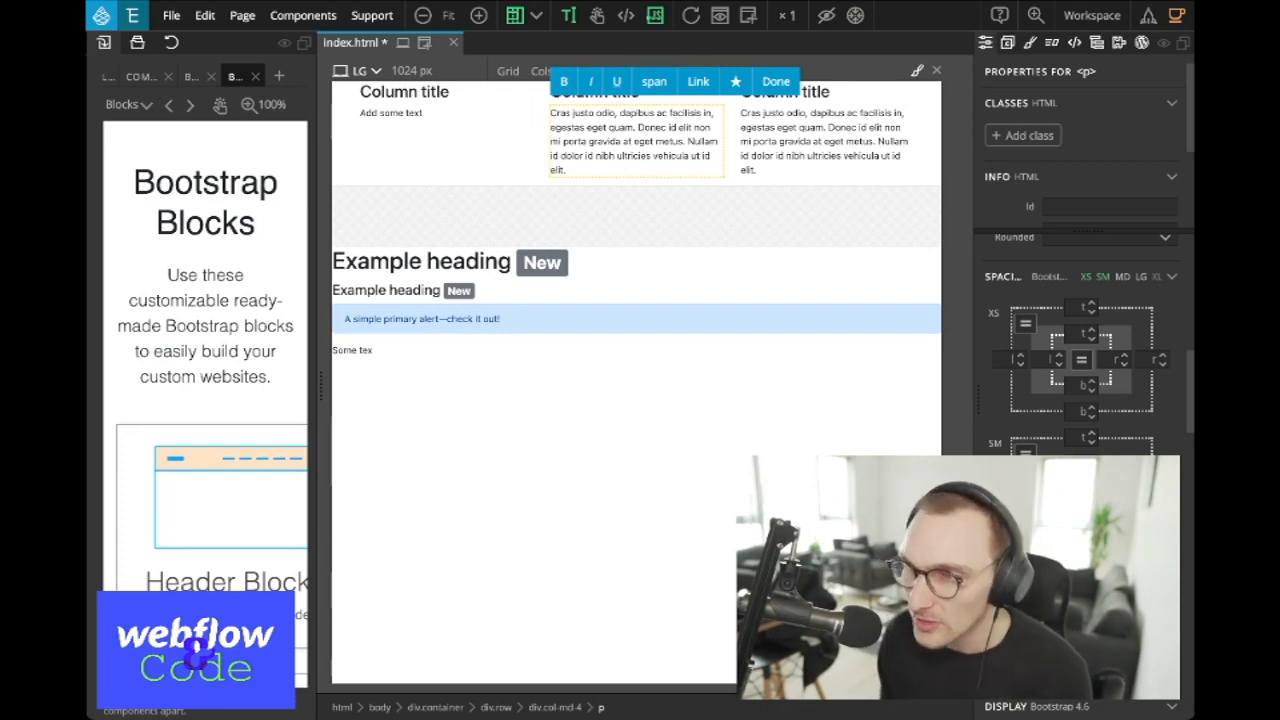
Step: Give the middle column's paragraph the Bootstrap info text colour after checking the SM spacing options
scroll(1080, 340, "down", 3)
scroll(1080, 340, "up", 1)
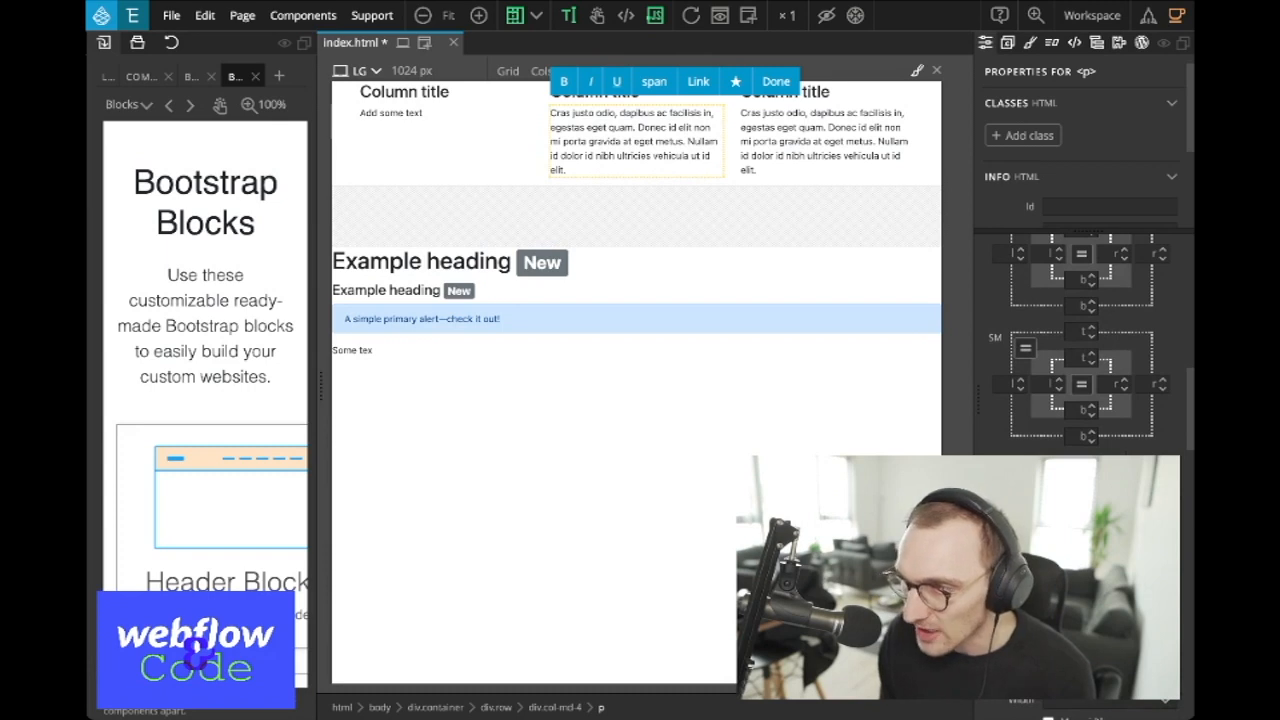
left_click(1080, 410)
left_click(1091, 448)
scroll(1080, 340, "down", 5)
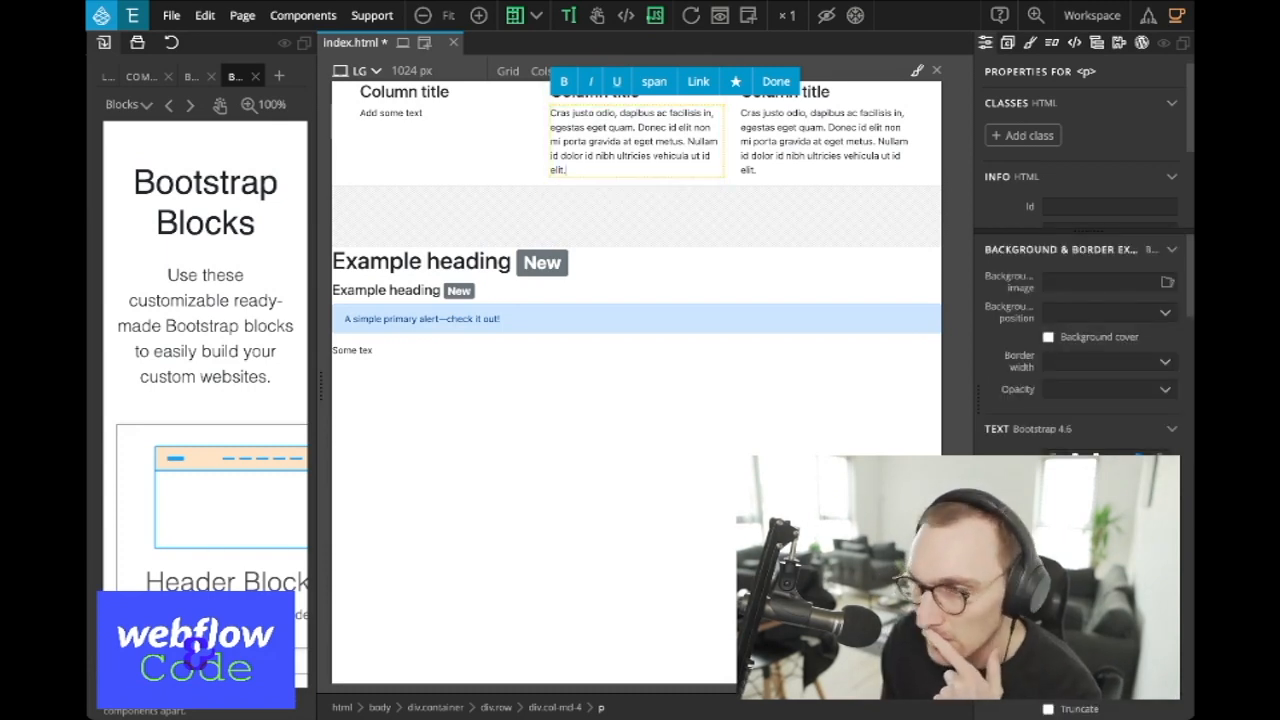
left_click(1096, 478)
scroll(1096, 478, "down", 1)
scroll(1096, 478, "up", 1)
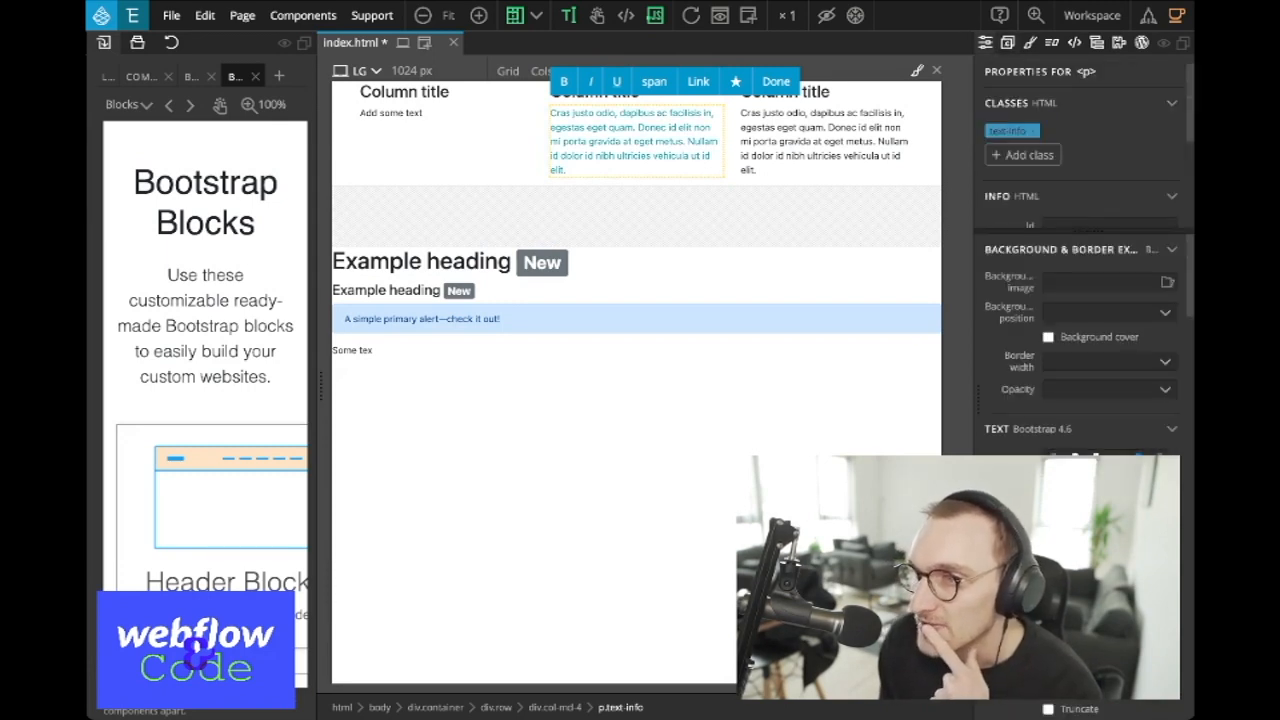
Step: Widen the properties area and look through the paragraph's text, tooltip and popover options
left_click_drag(978, 400, 909, 400)
scroll(1050, 150, "down", 3)
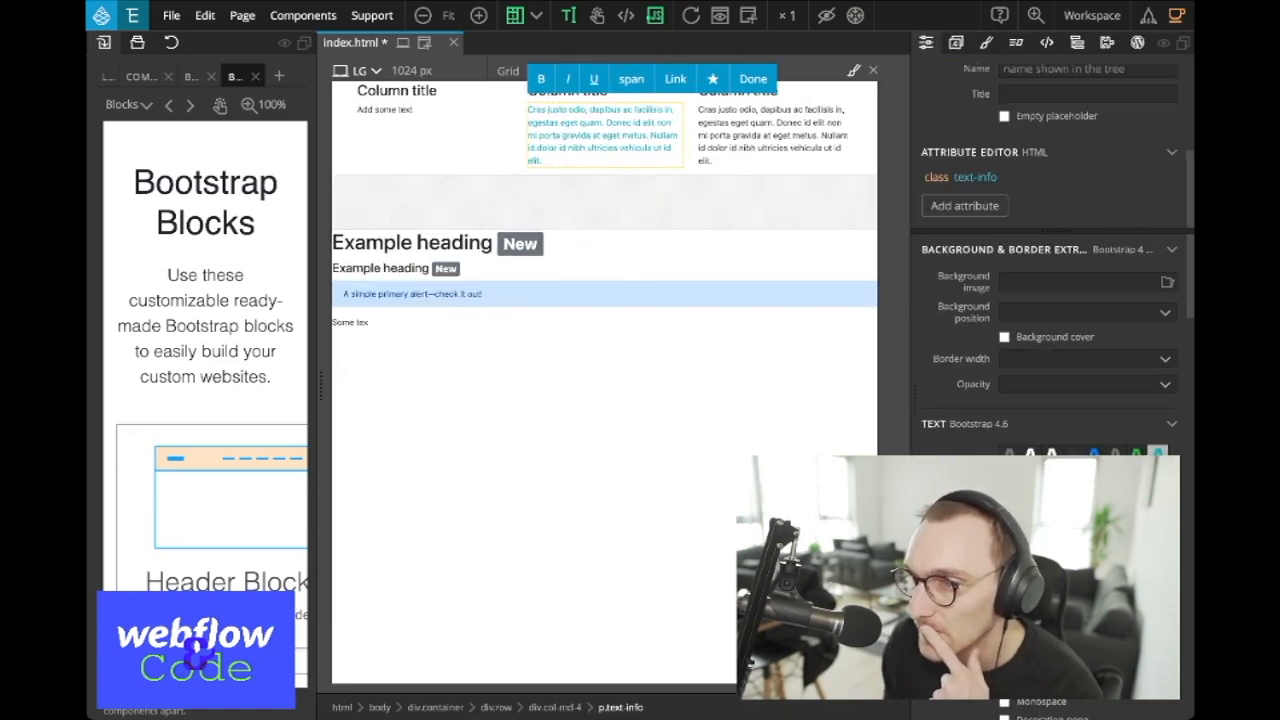
scroll(1050, 350, "down", 10)
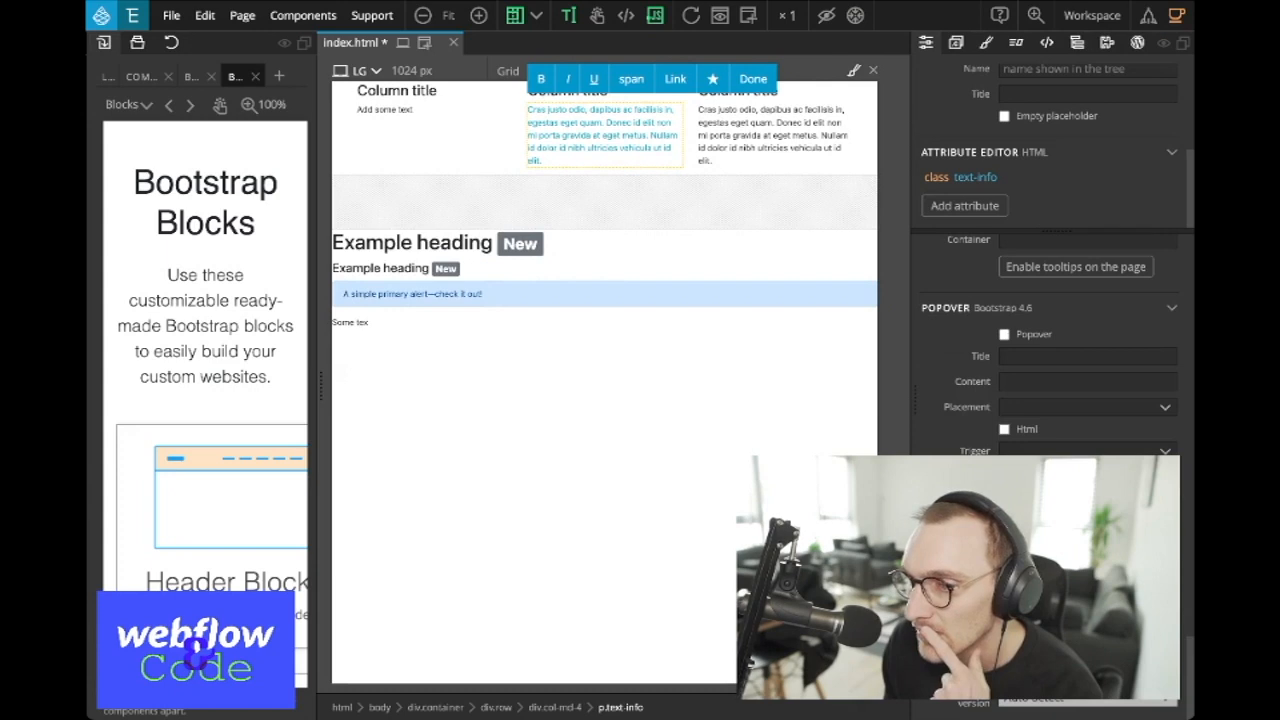
scroll(1050, 350, "down", 8)
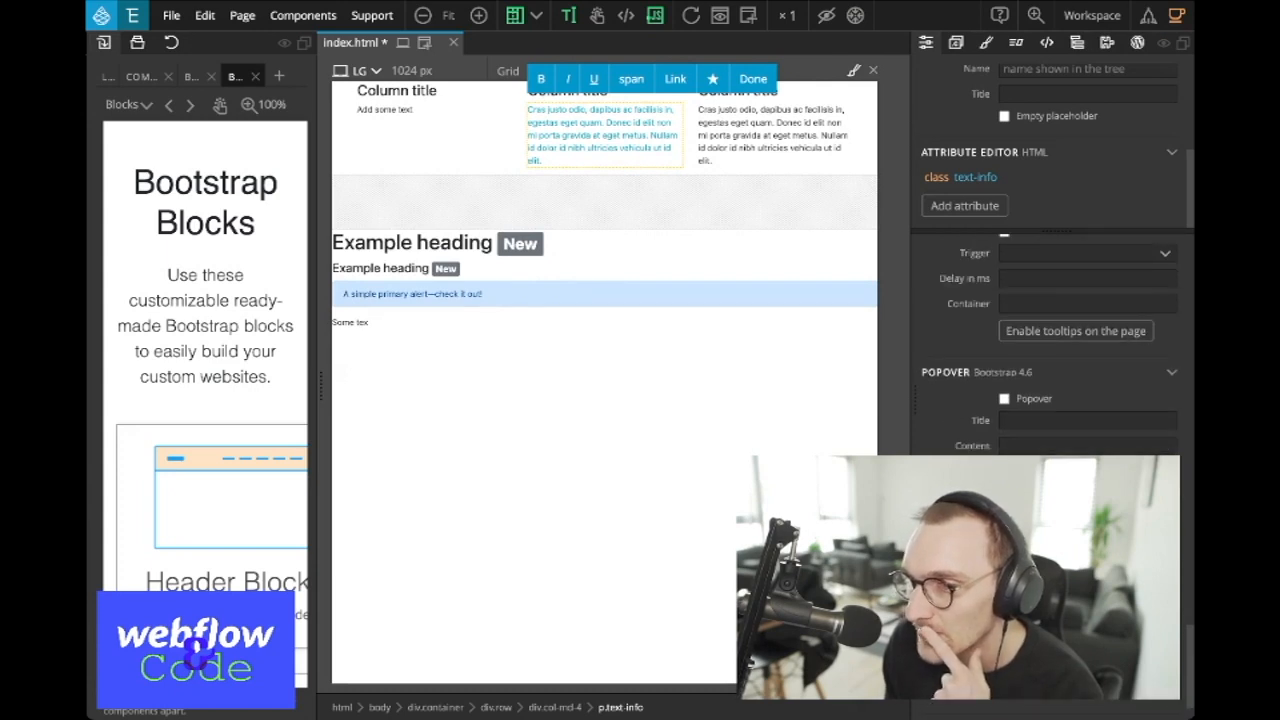
scroll(1050, 350, "up", 5)
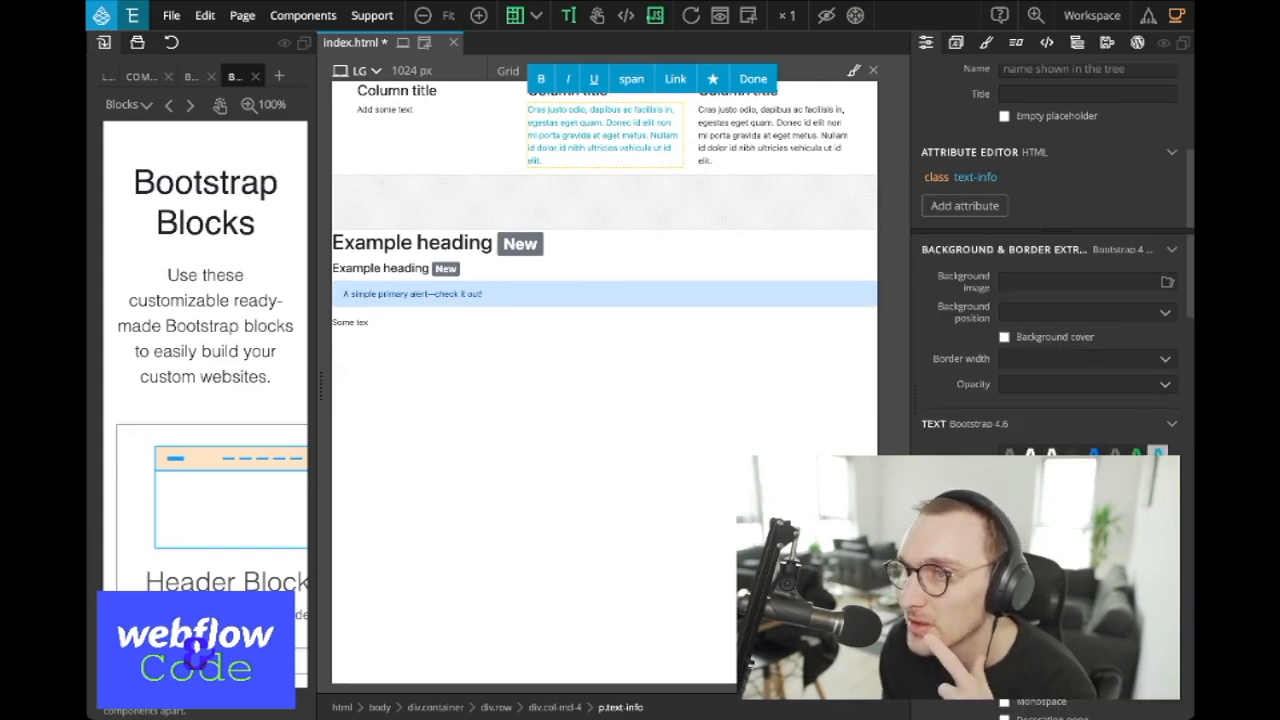
Step: Check the class styles, then open the paragraph's CSS styles and enter h1 as the rule selector
left_click(956, 42)
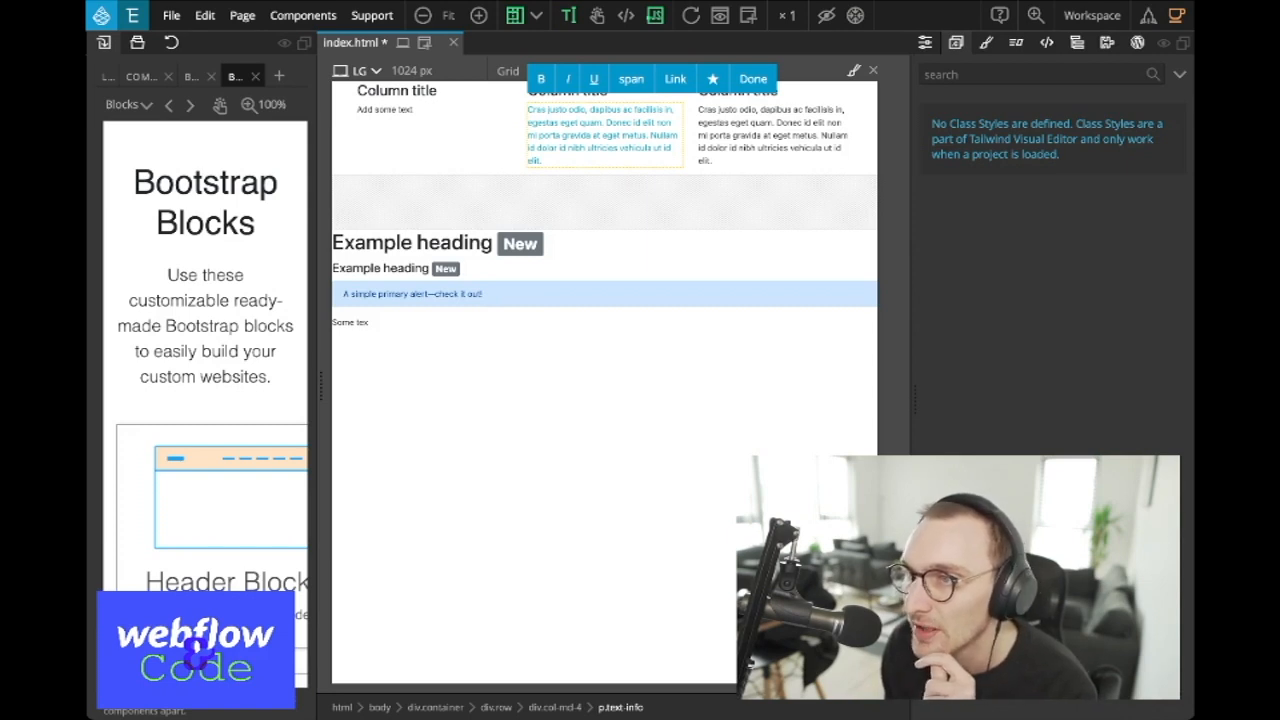
left_click(986, 42)
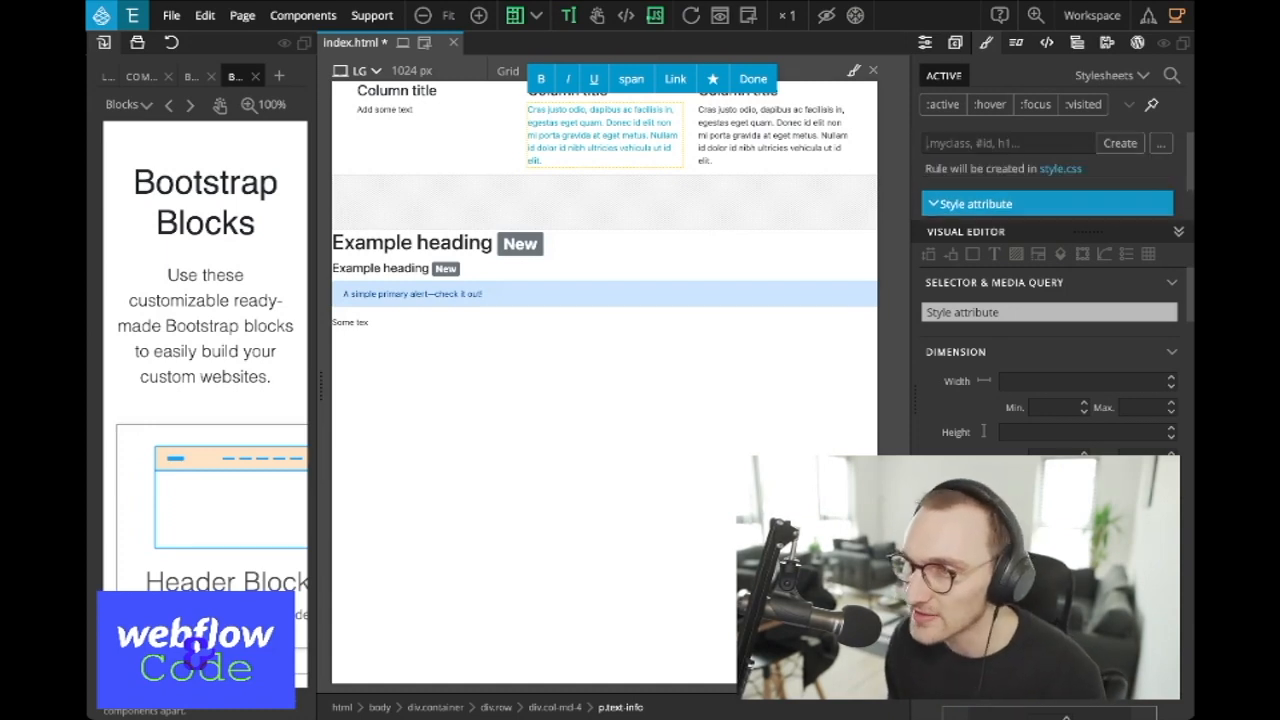
type("h1")
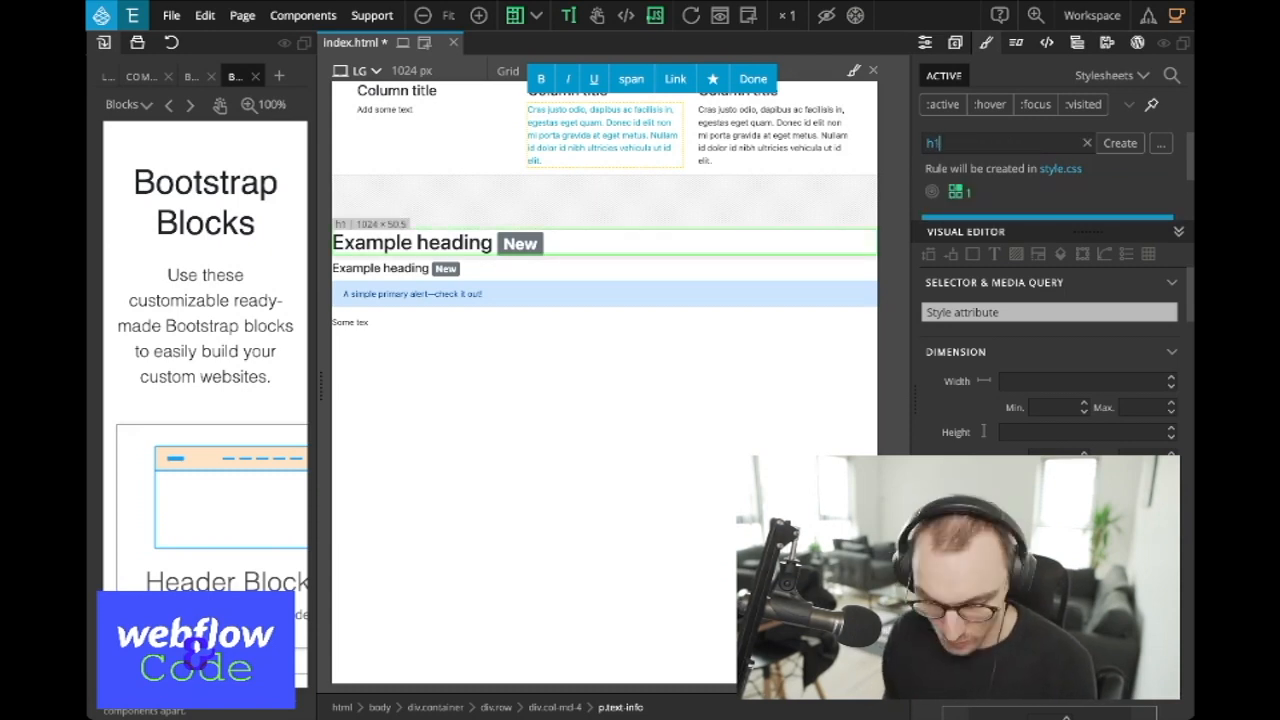
key("Return")
scroll(1047, 176, "down", 1)
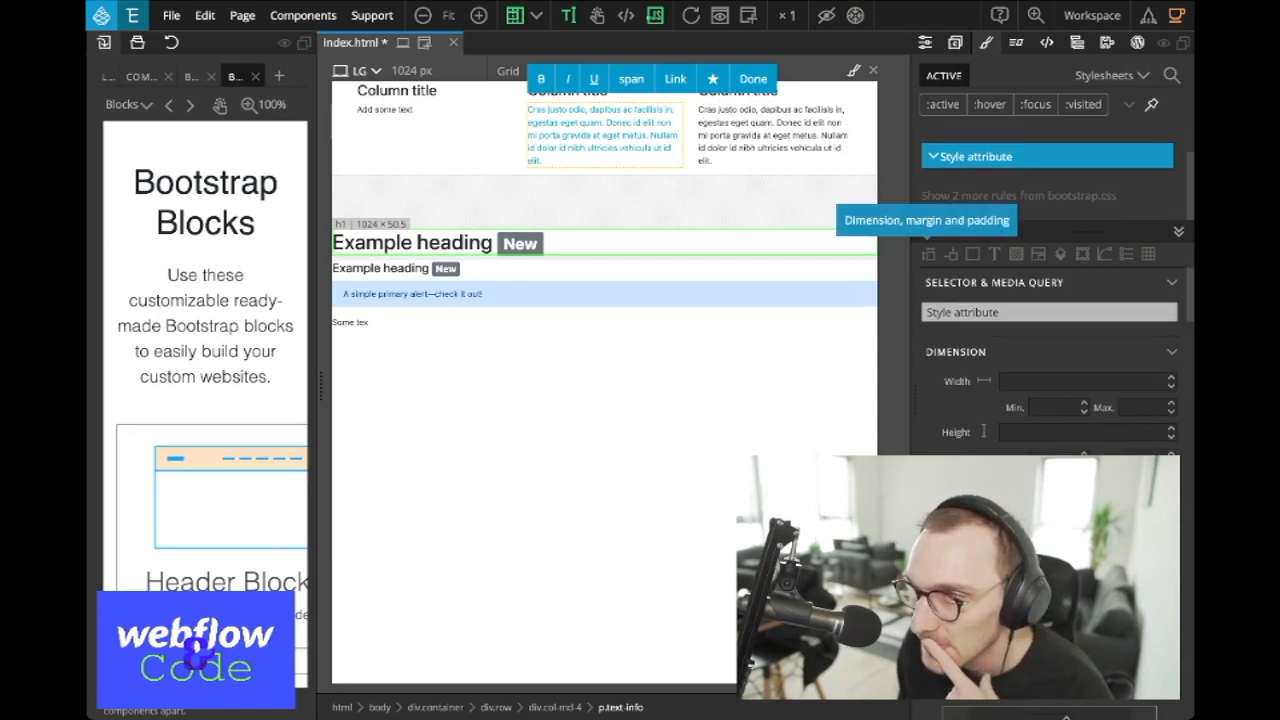
Step: Examine the visual style editor's position, dimension, margin and padding sections
left_click(929, 254)
left_click(951, 254)
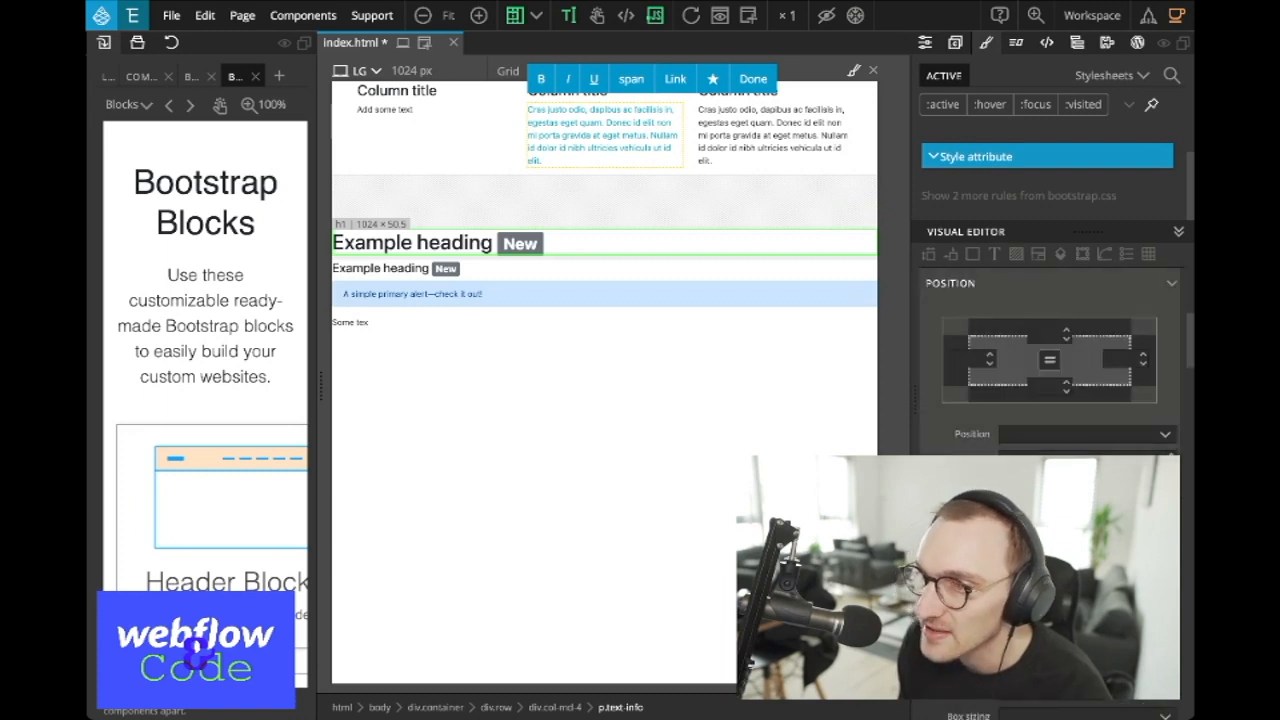
left_click(973, 254)
left_click(929, 254)
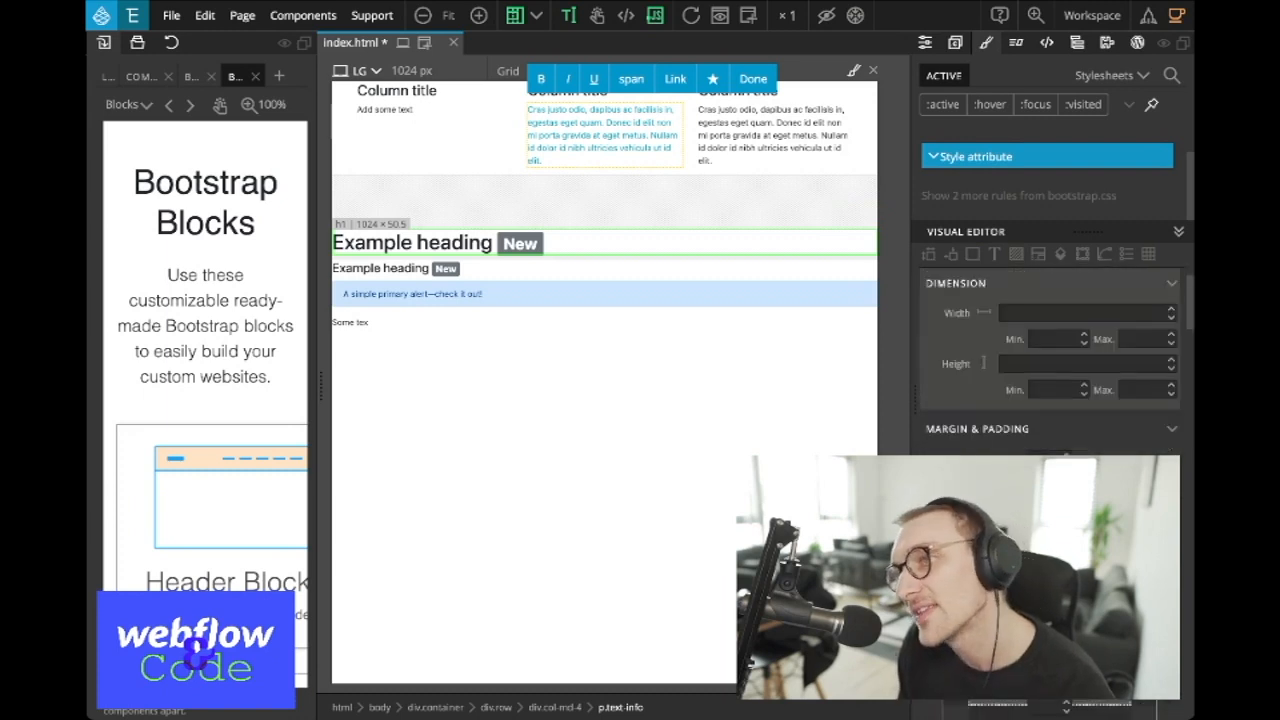
Step: Compare the paragraph's CSS style controls with its Bootstrap text, background and spacing properties
left_click(925, 43)
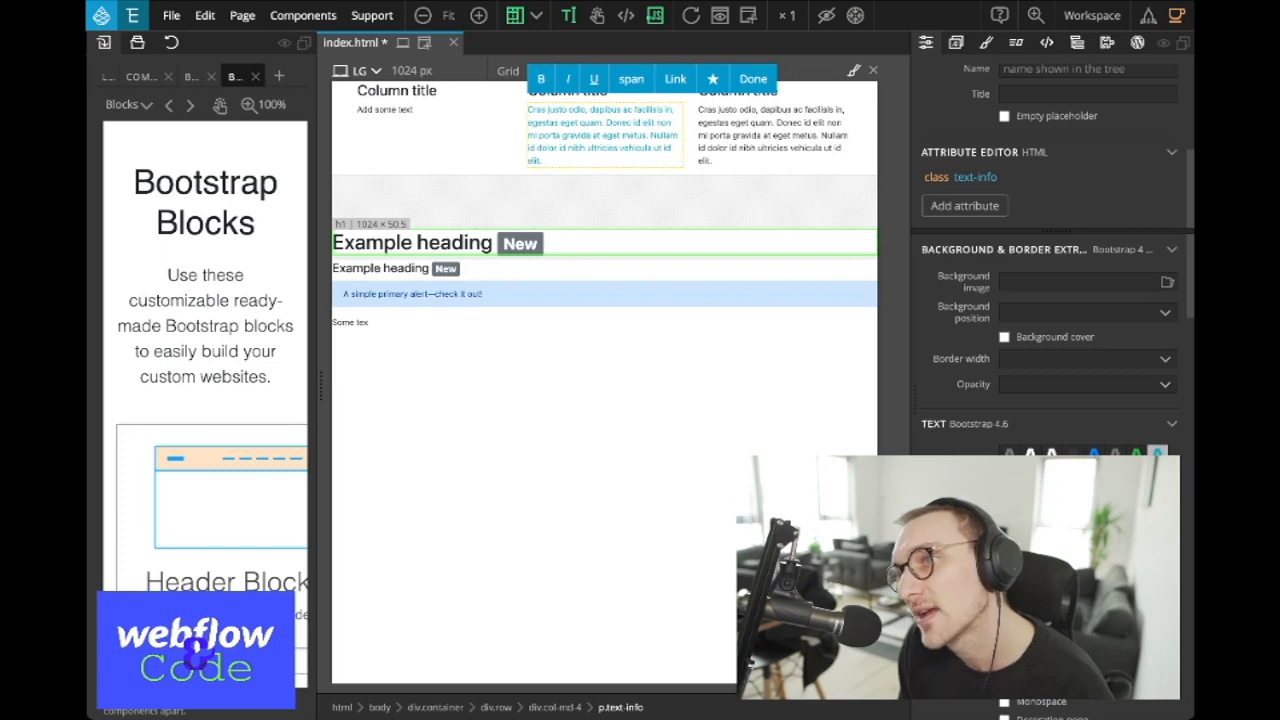
left_click(956, 43)
left_click(986, 43)
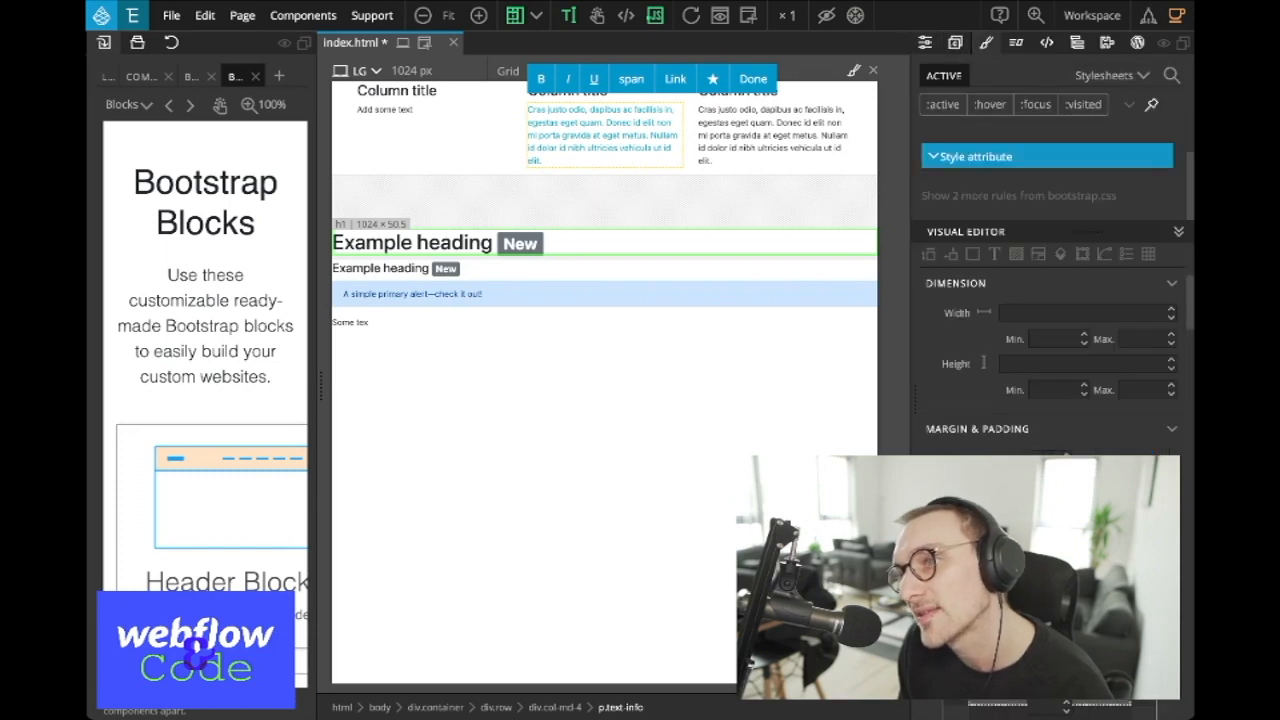
left_click(925, 43)
scroll(1048, 340, "down", 5)
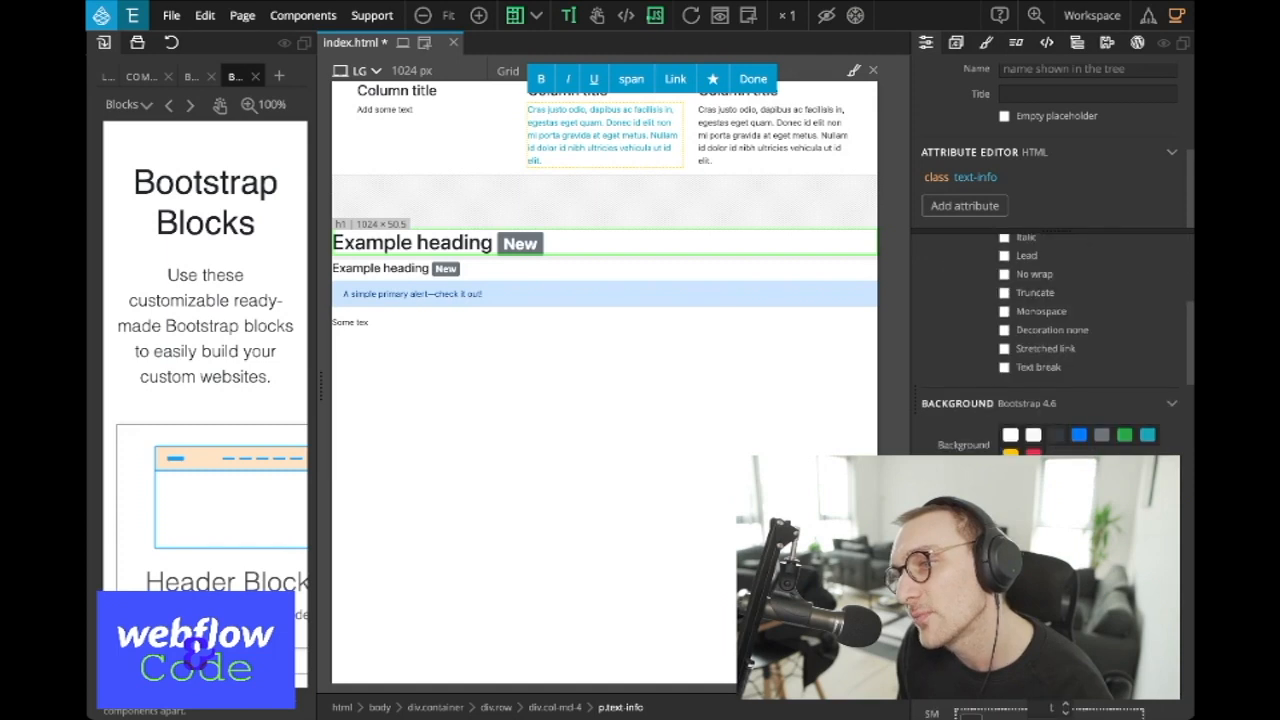
scroll(1048, 340, "down", 2)
scroll(1048, 340, "down", 3)
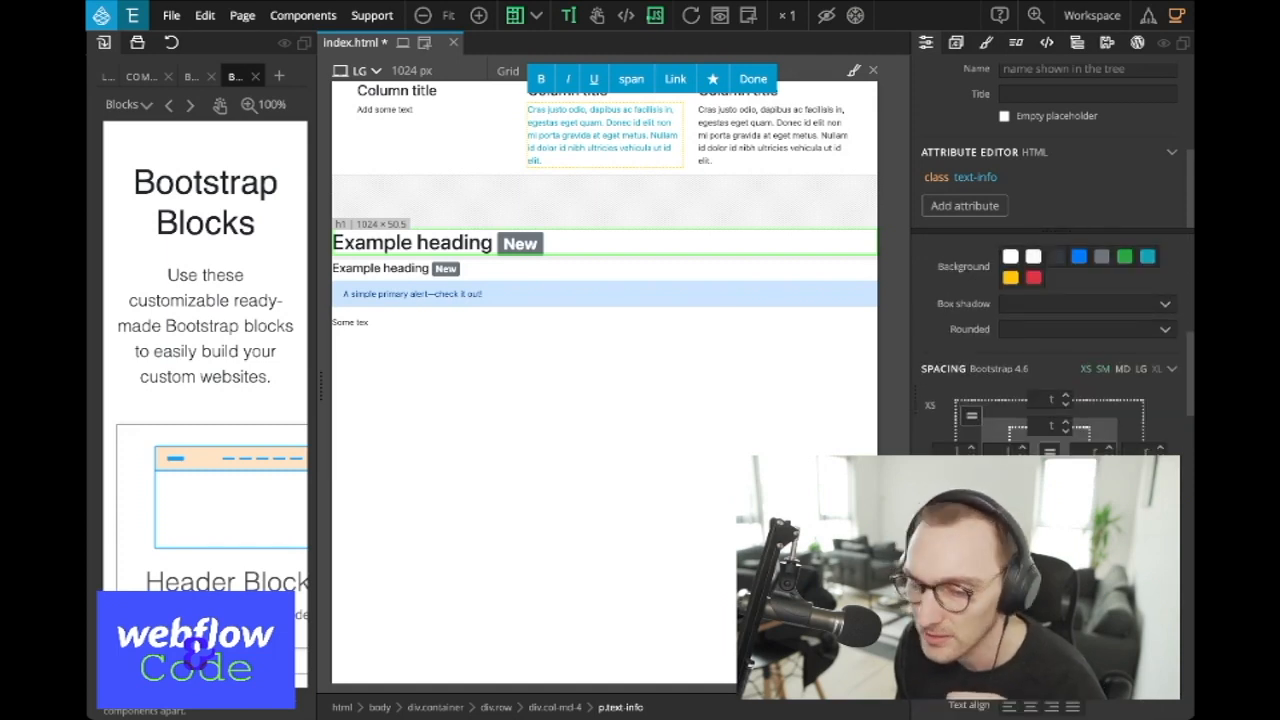
scroll(1048, 340, "down", 3)
scroll(1048, 340, "up", 7)
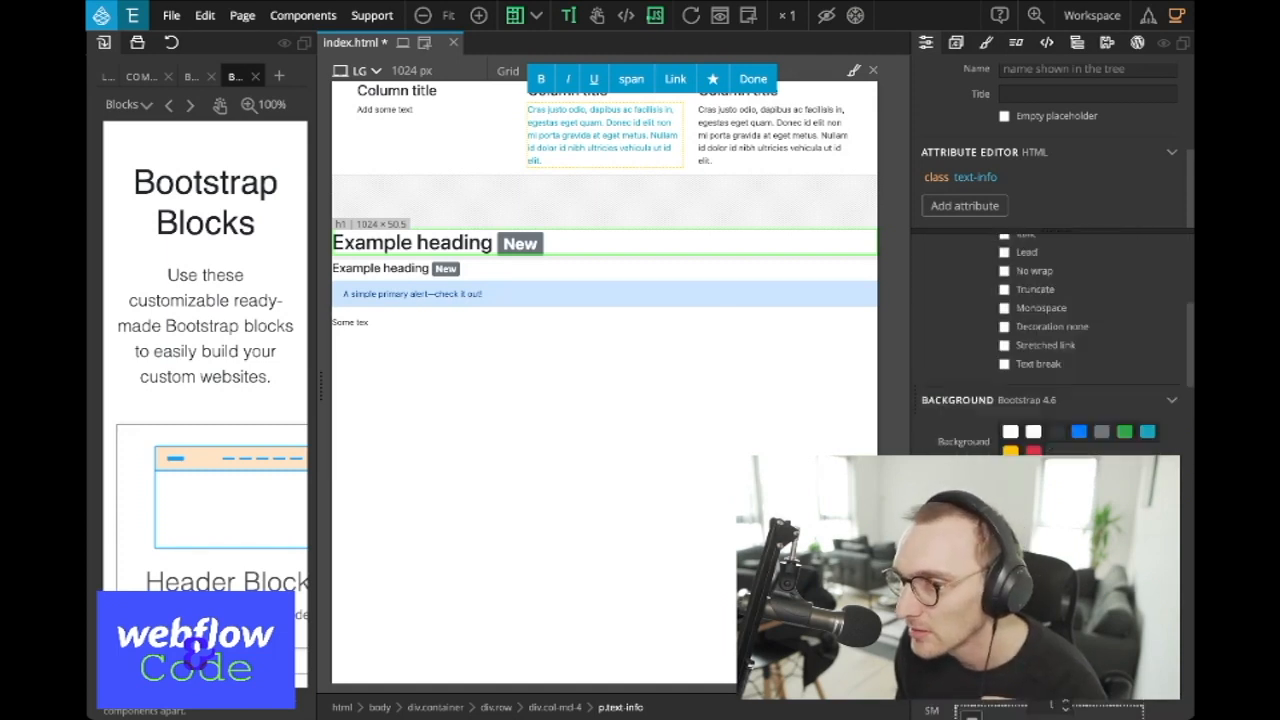
scroll(1048, 340, "up", 5)
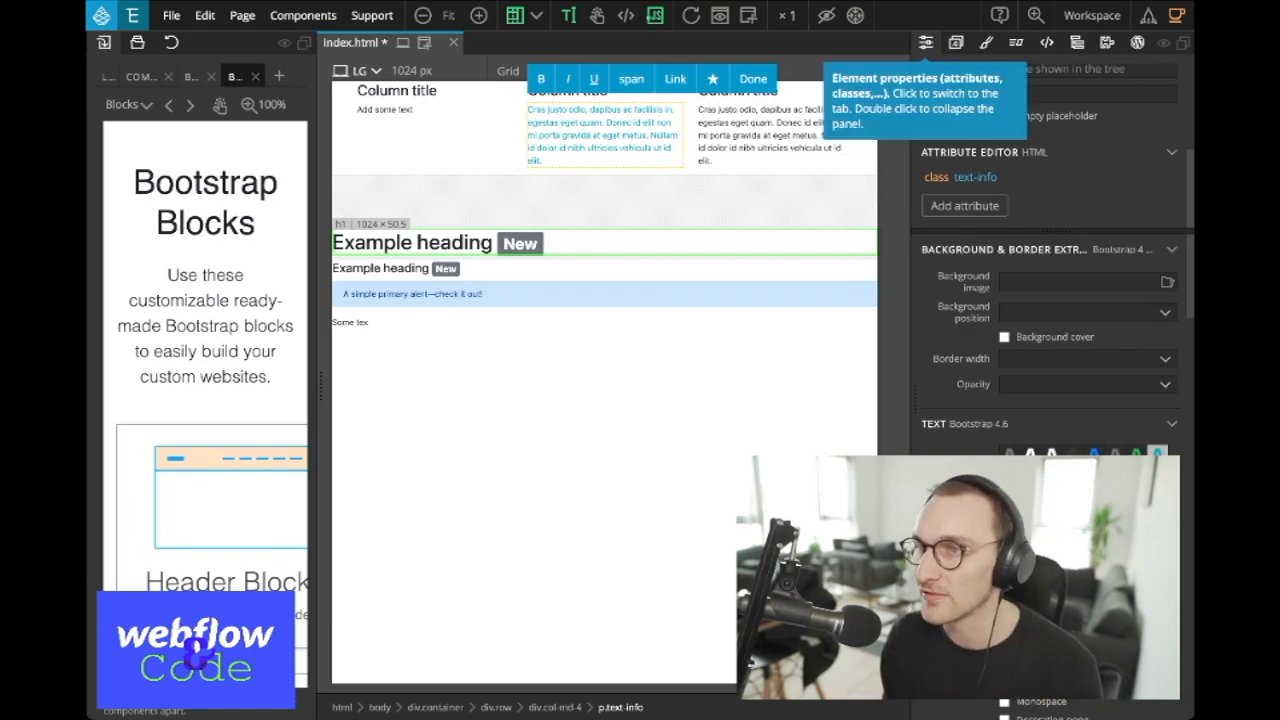
Step: Set the paragraph's inline top padding to 4em and look through the position, border and text style controls
left_click(985, 42)
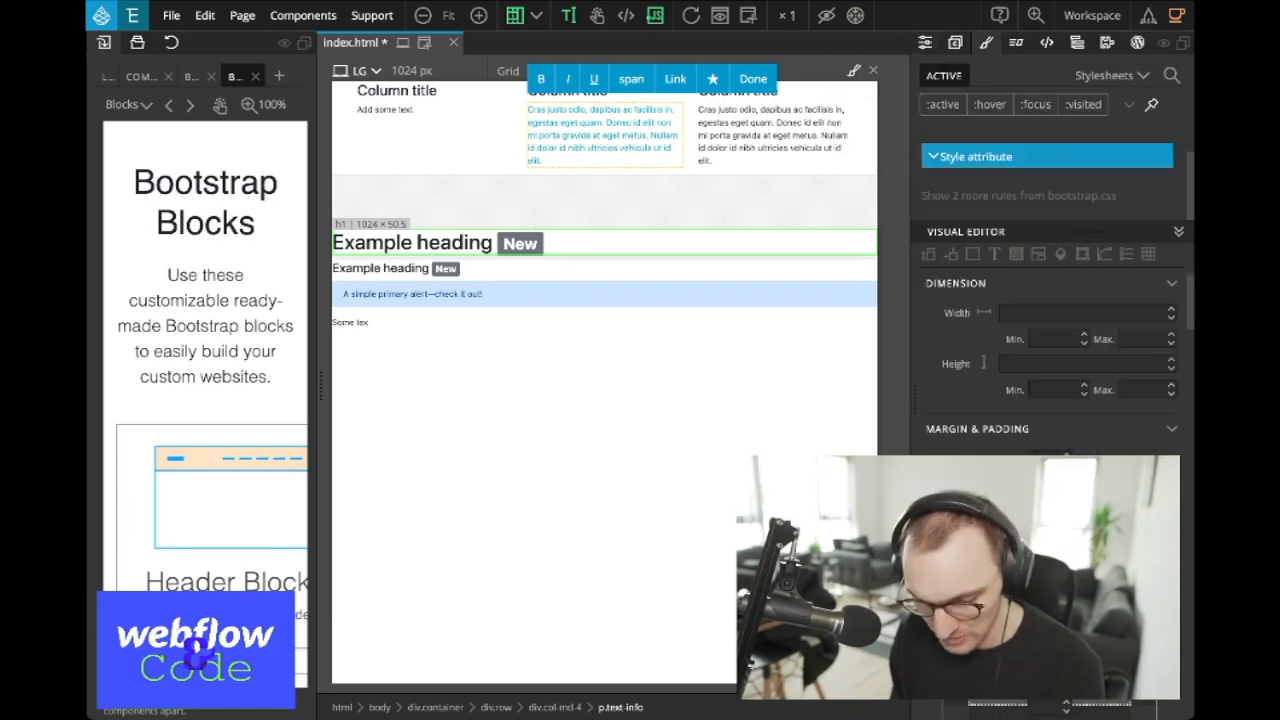
type("4em")
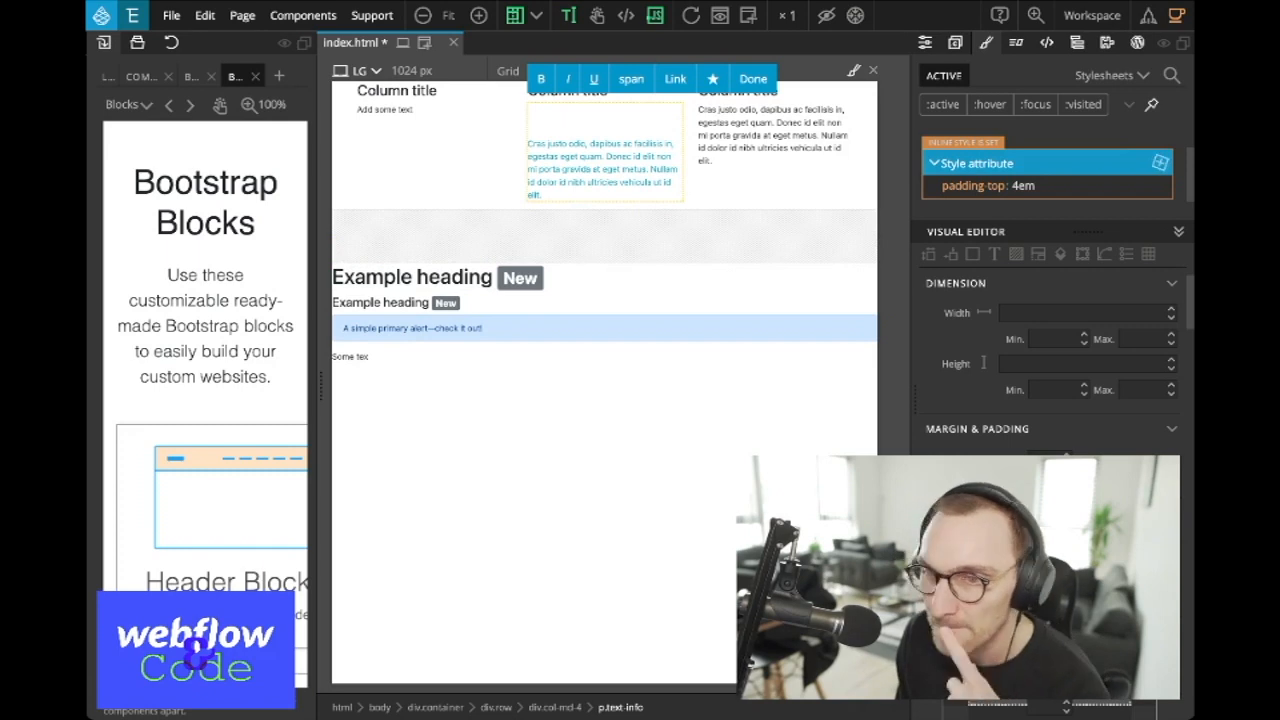
scroll(1050, 350, "down", 5)
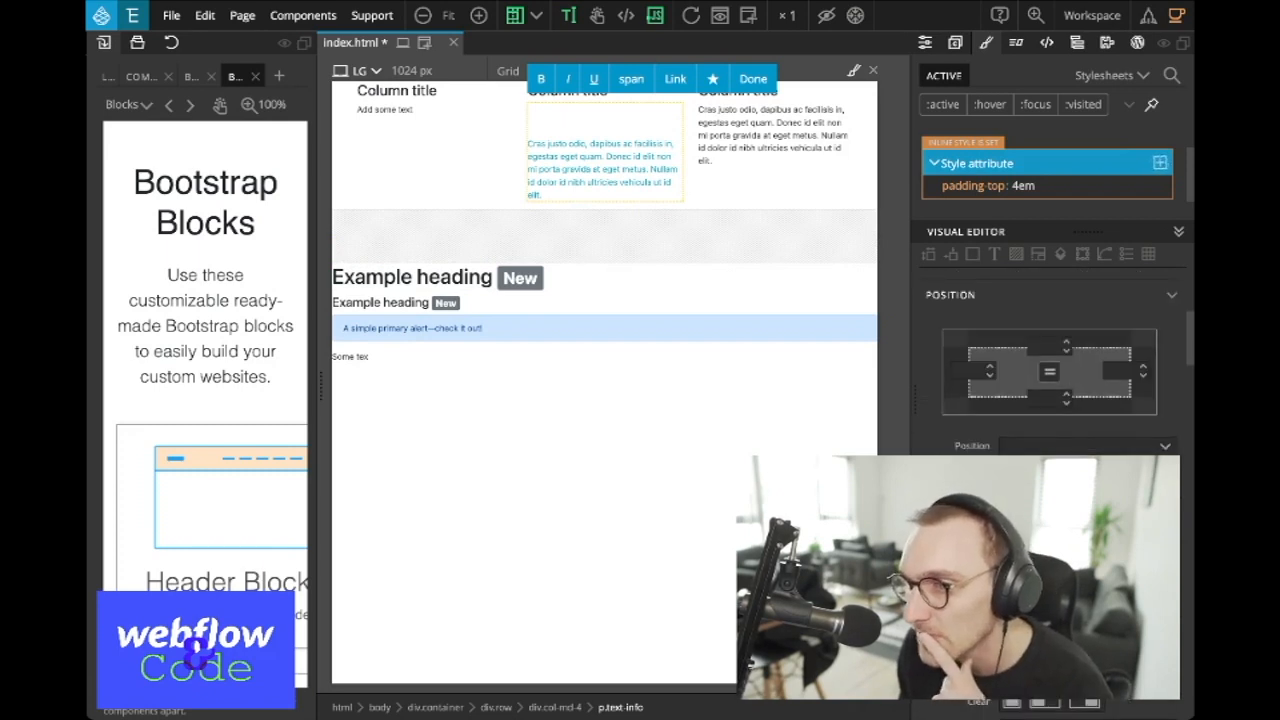
scroll(1050, 360, "down", 5)
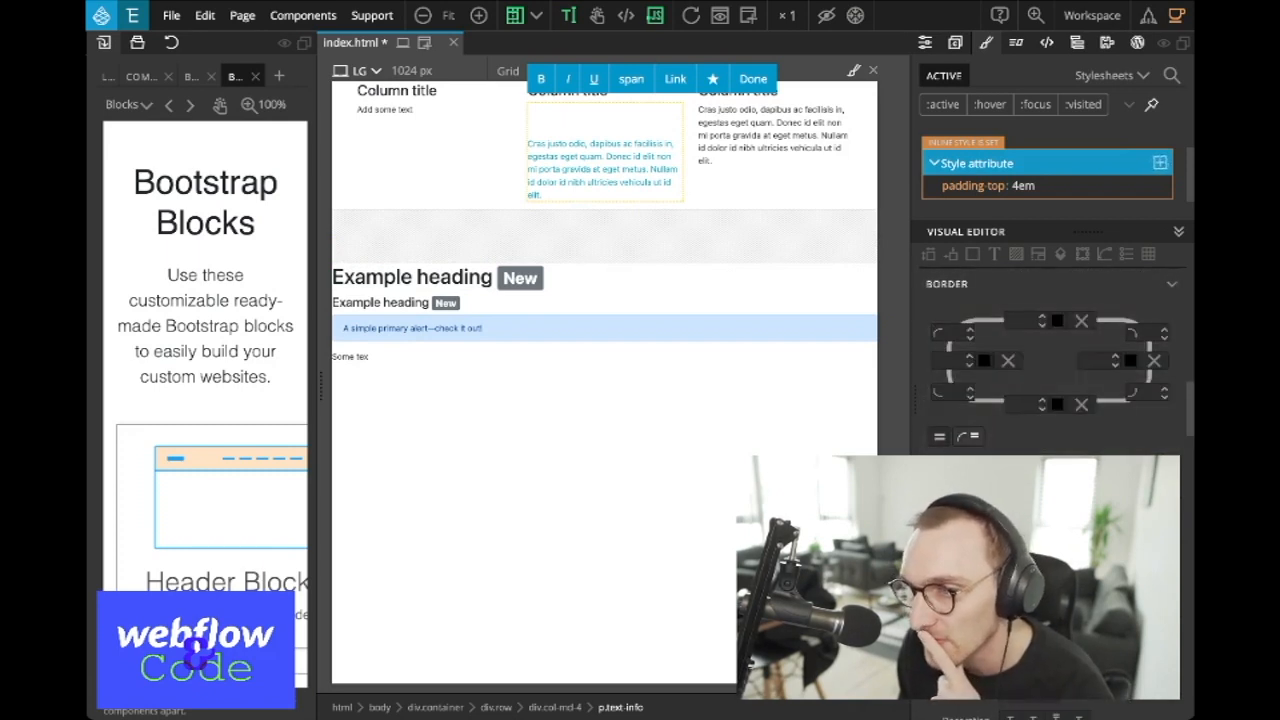
scroll(1050, 360, "down", 5)
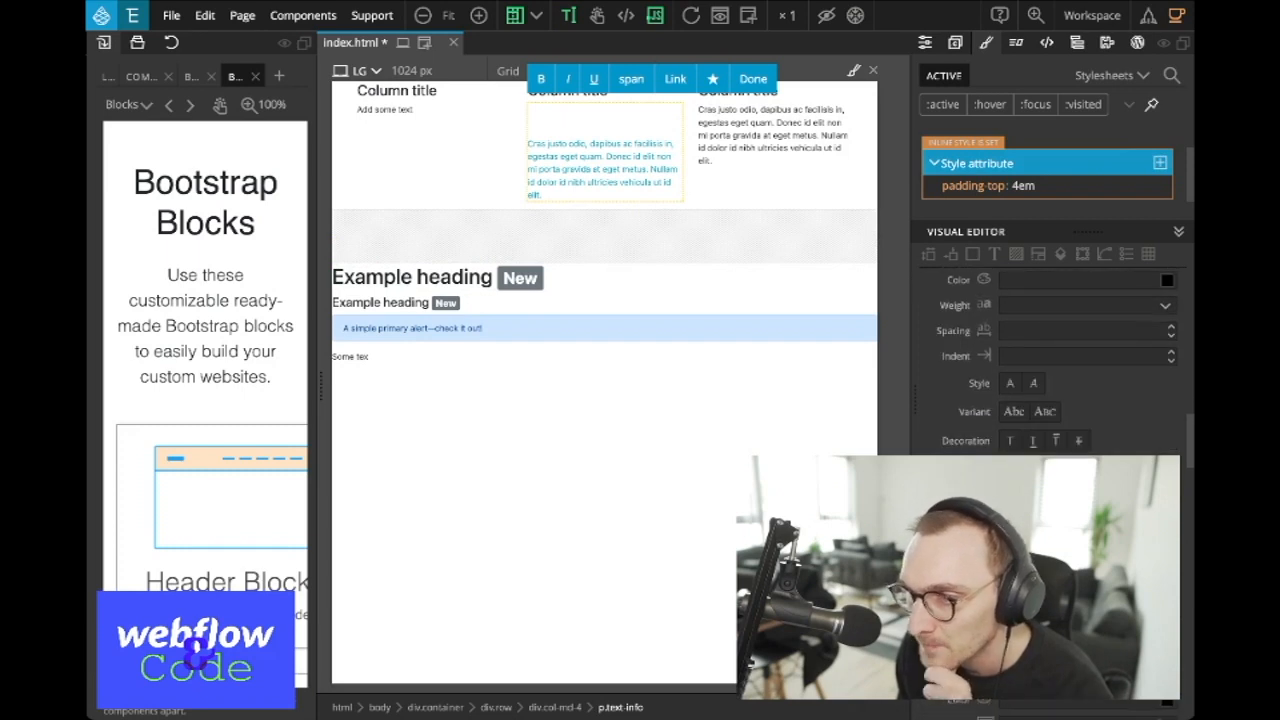
Step: Look through the text, background and flex container style controls for the middle column's paragraph
scroll(1050, 360, "down", 6)
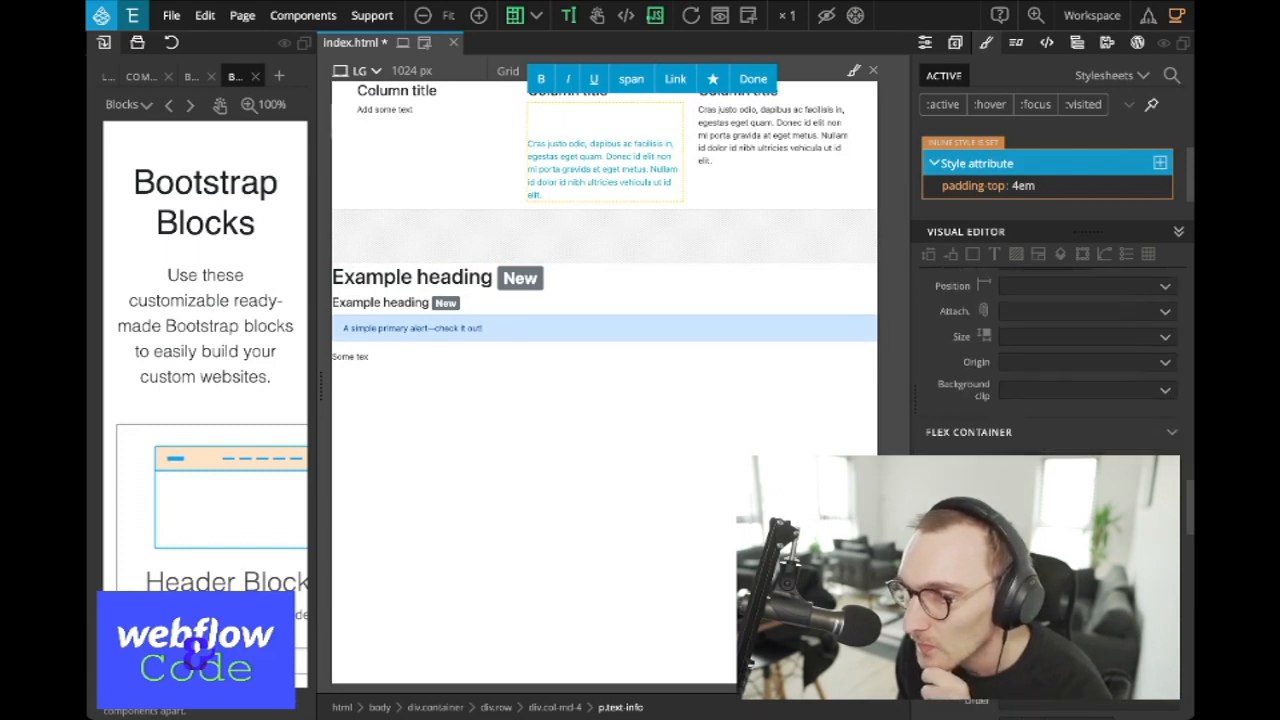
scroll(1050, 360, "up", 6)
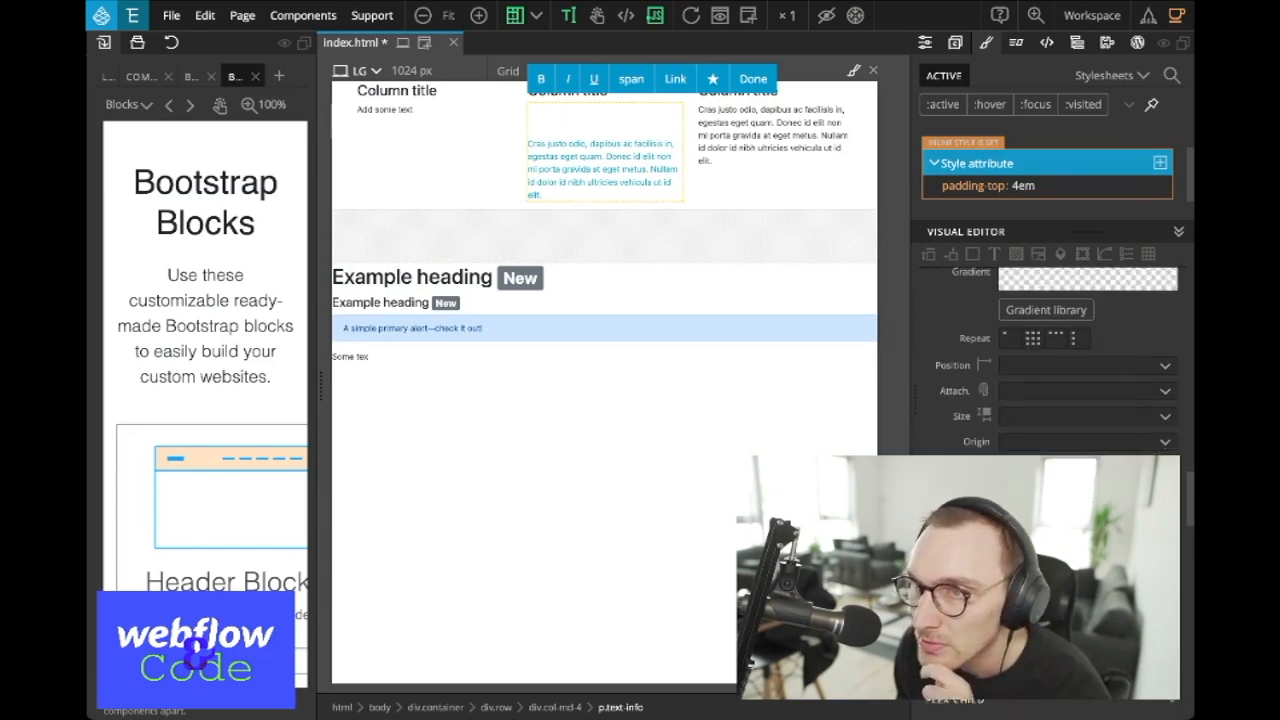
scroll(1050, 360, "up", 1)
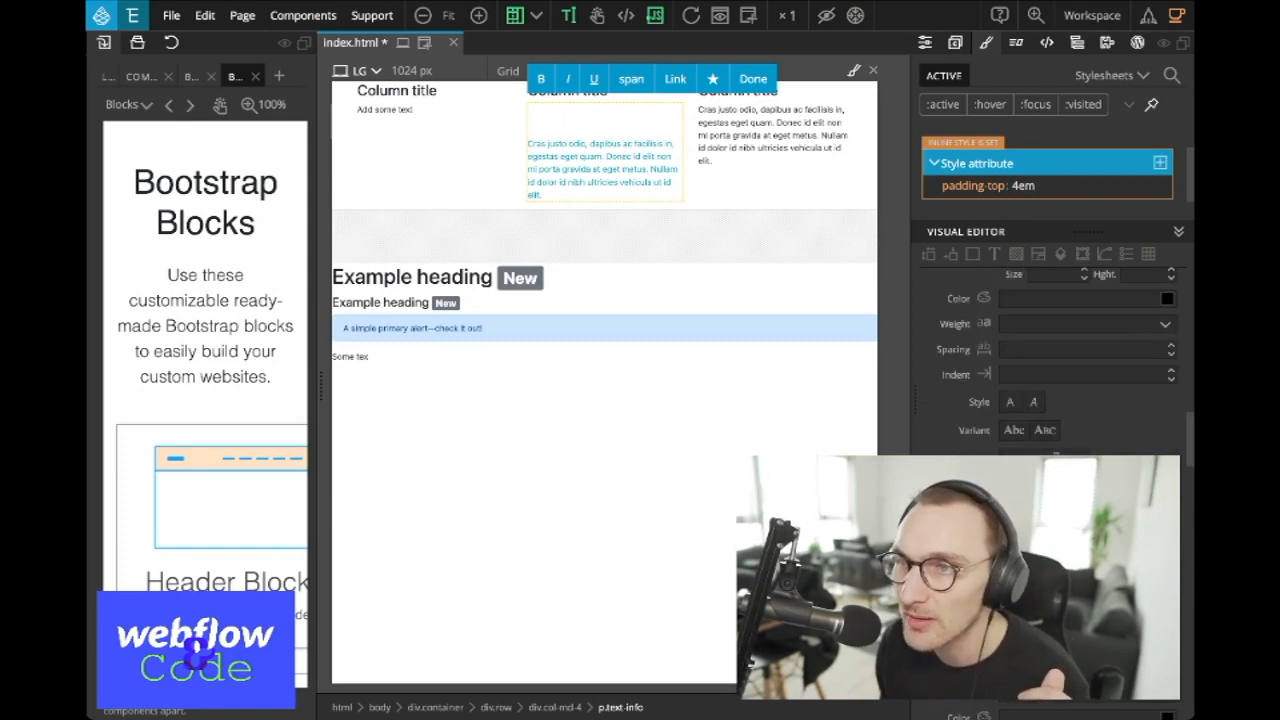
Step: Preview the page in the web browser and show its markup in the element inspector
left_click(720, 16)
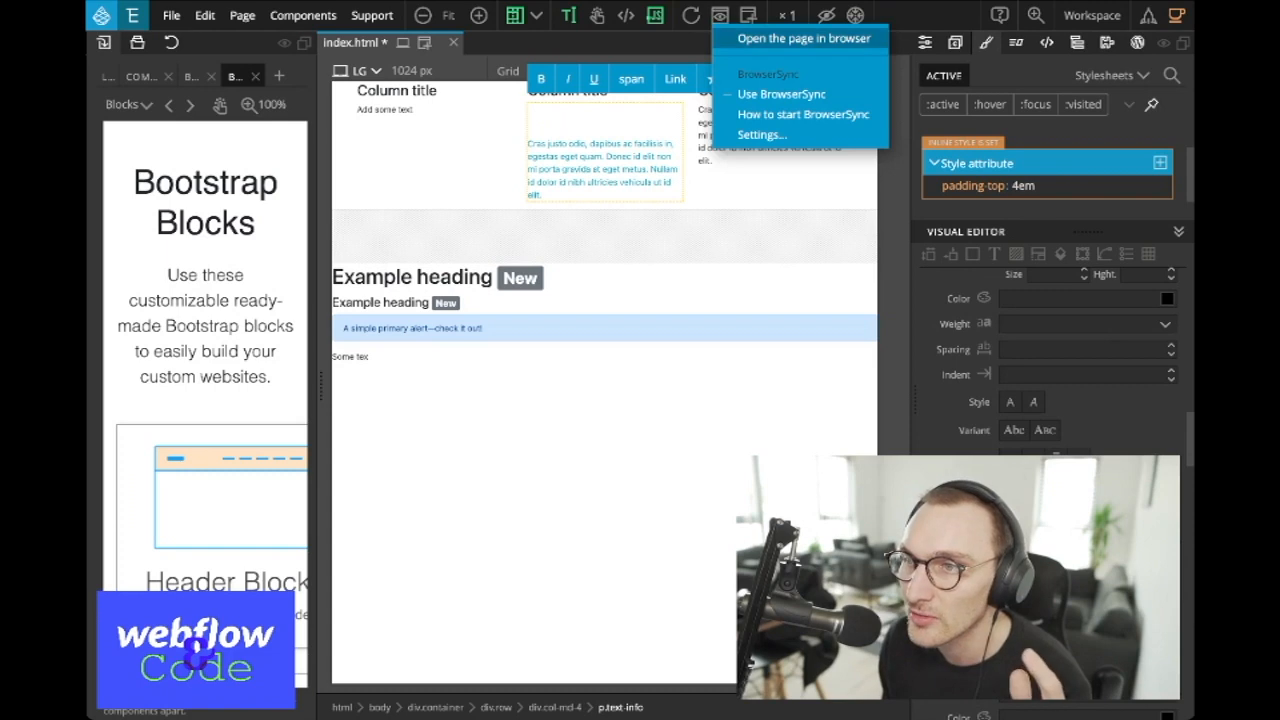
left_click(770, 38)
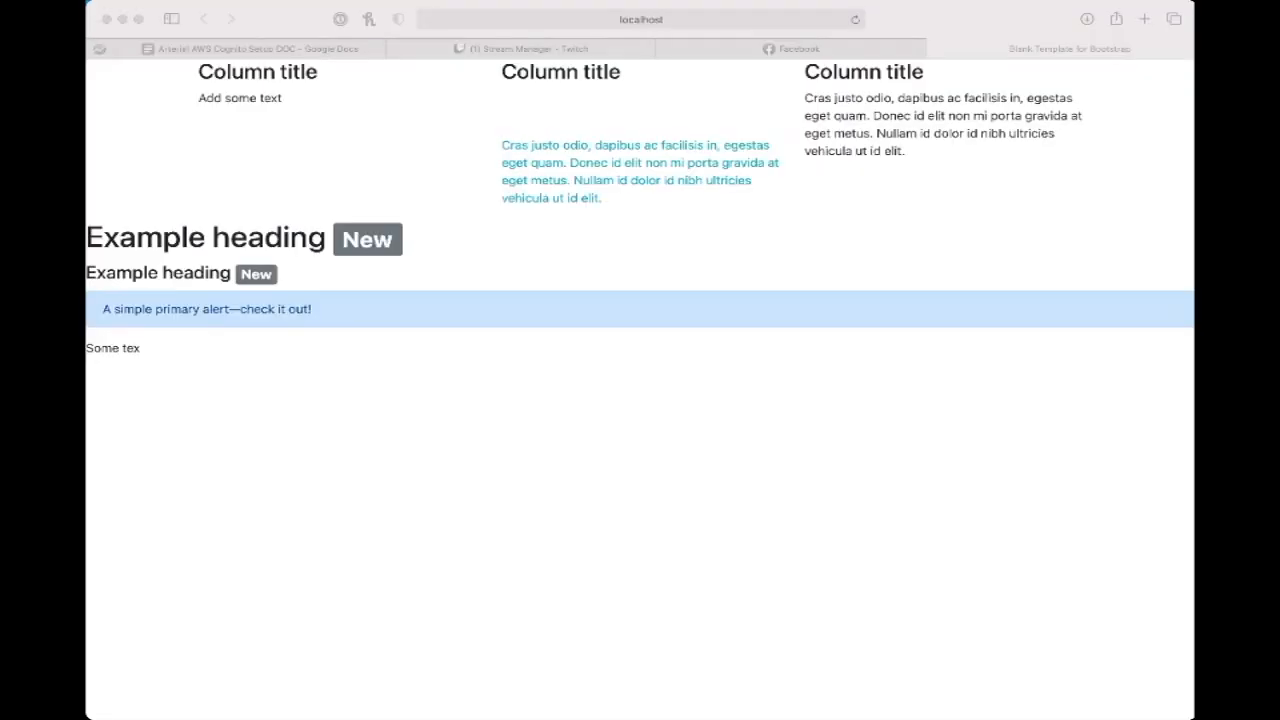
key("alt+super+i")
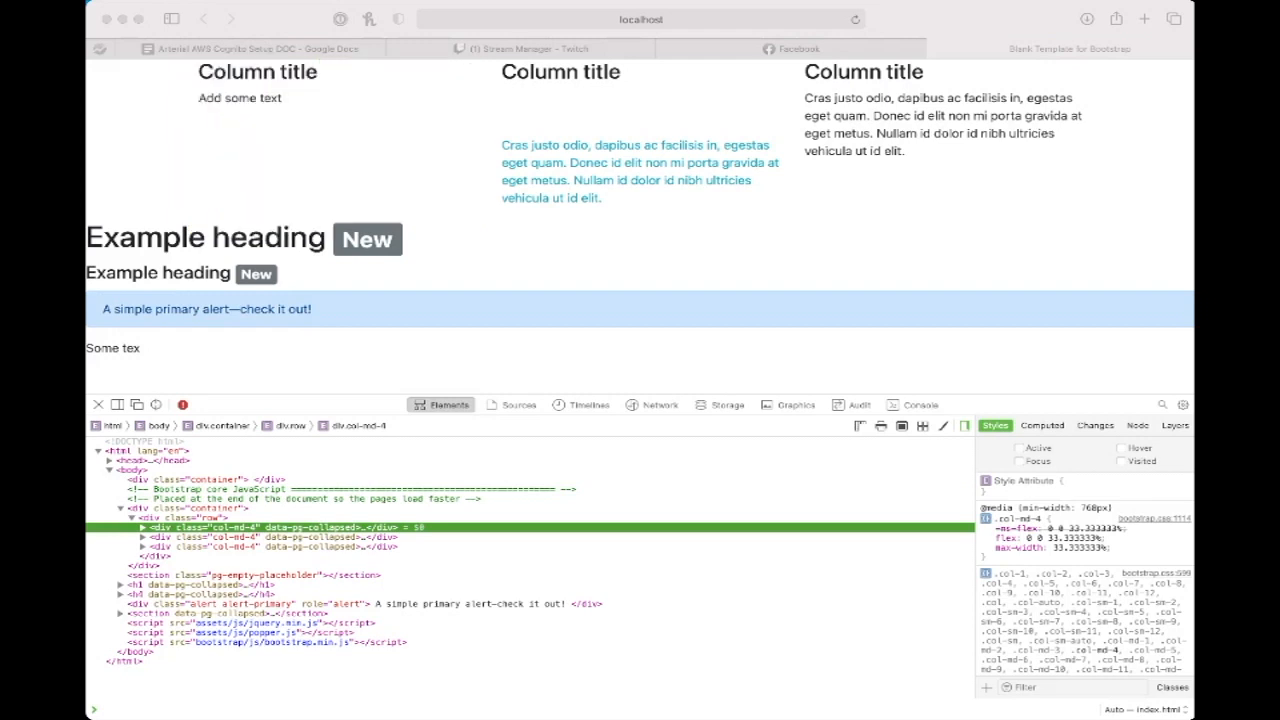
Step: Expand the three col-md-4 columns in the page markup and inspect the pg-empty-placeholder section
left_click(142, 527)
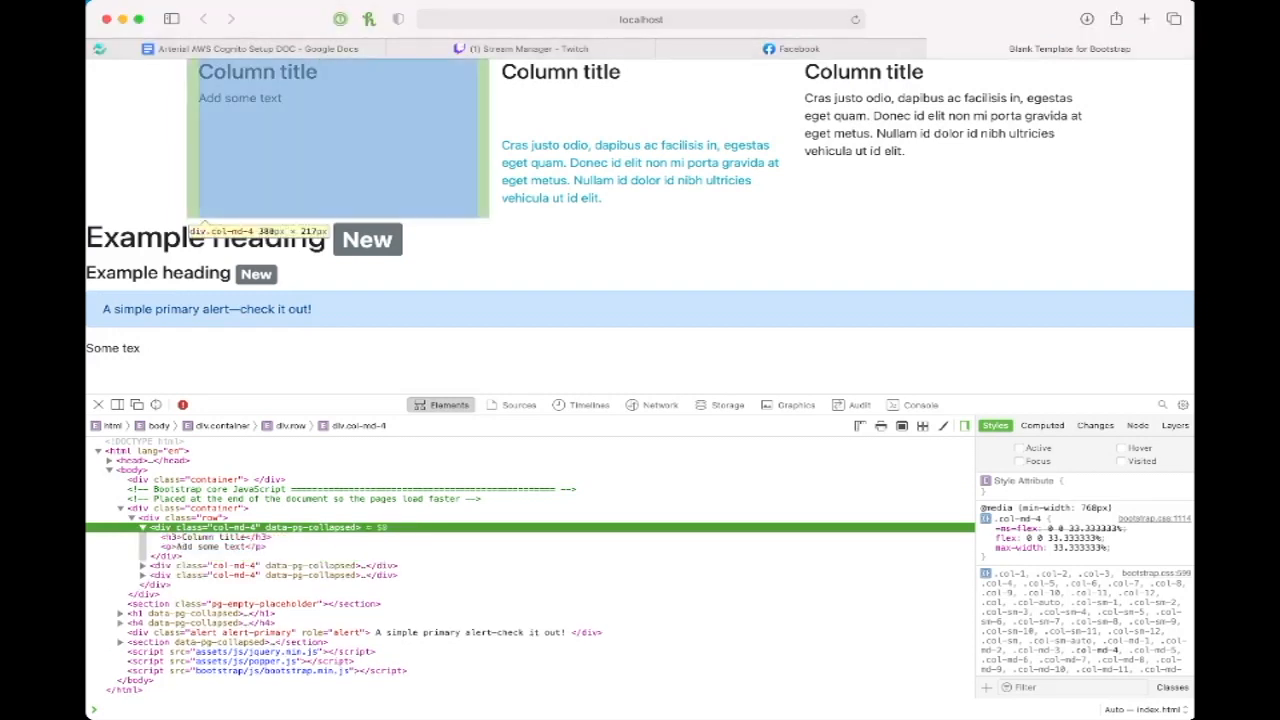
left_click(142, 565)
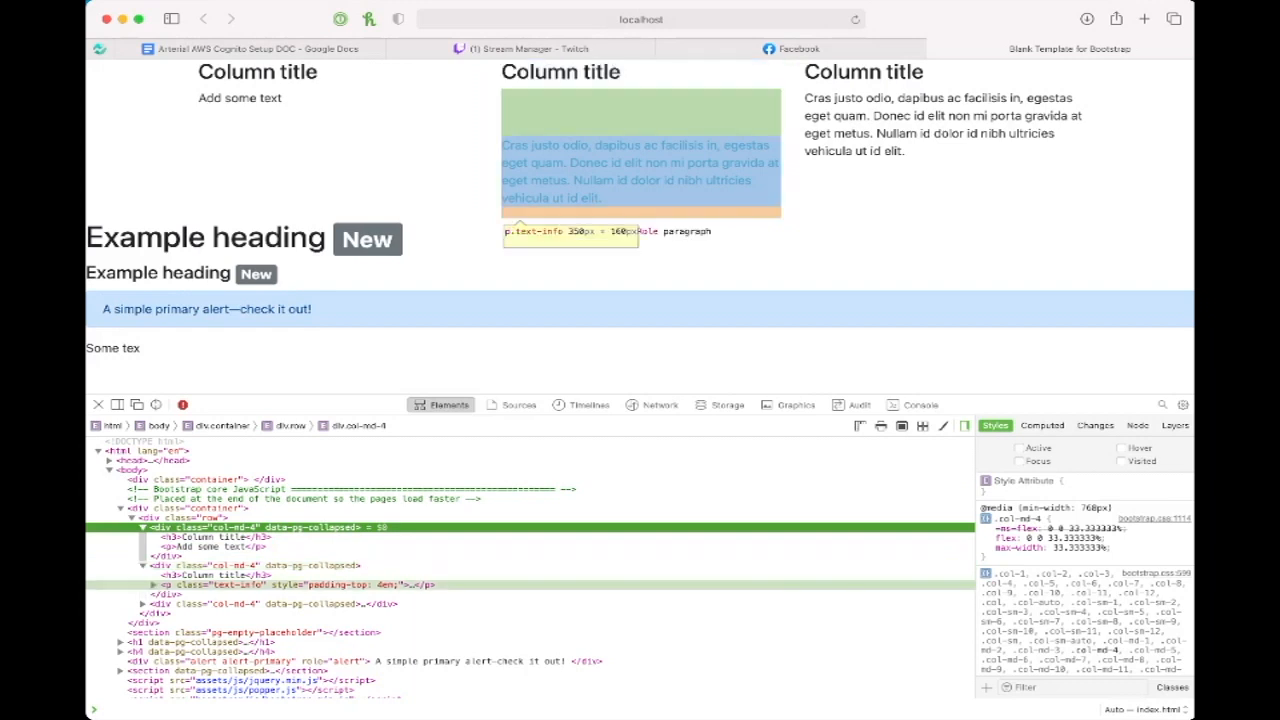
left_click(142, 604)
scroll(142, 604, "down", 2)
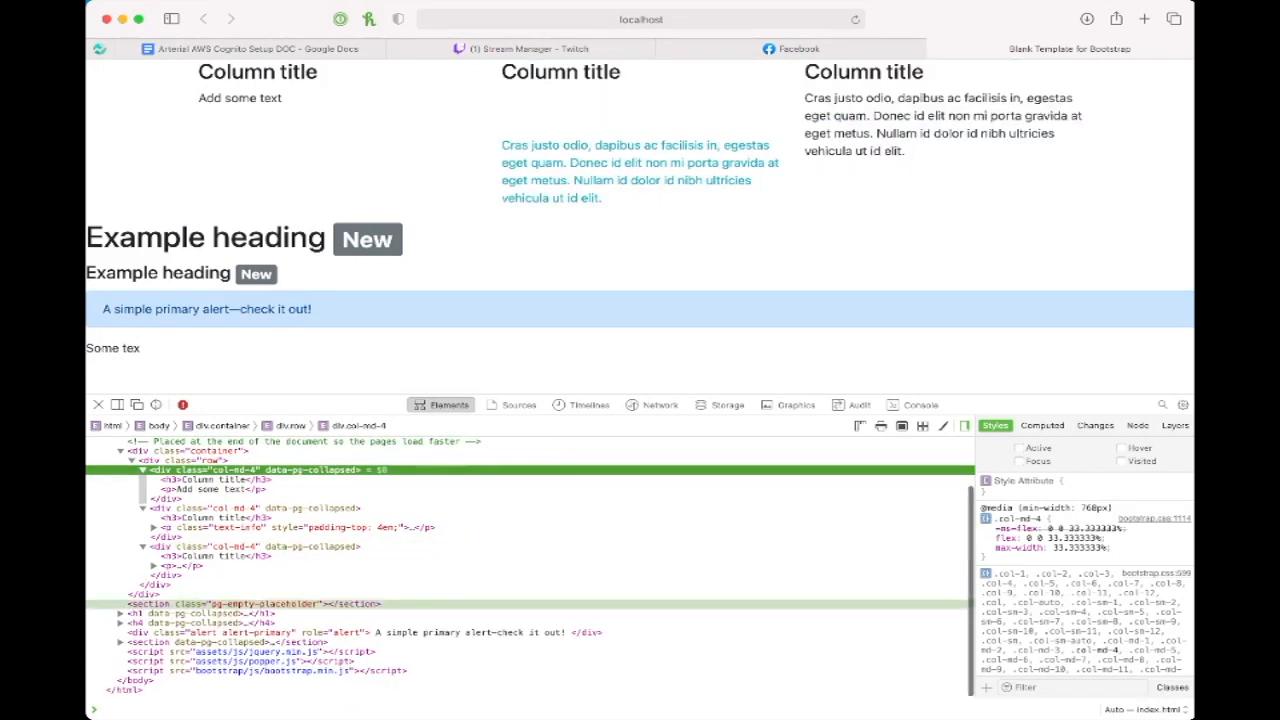
left_click(250, 604)
scroll(250, 629, "up", 1)
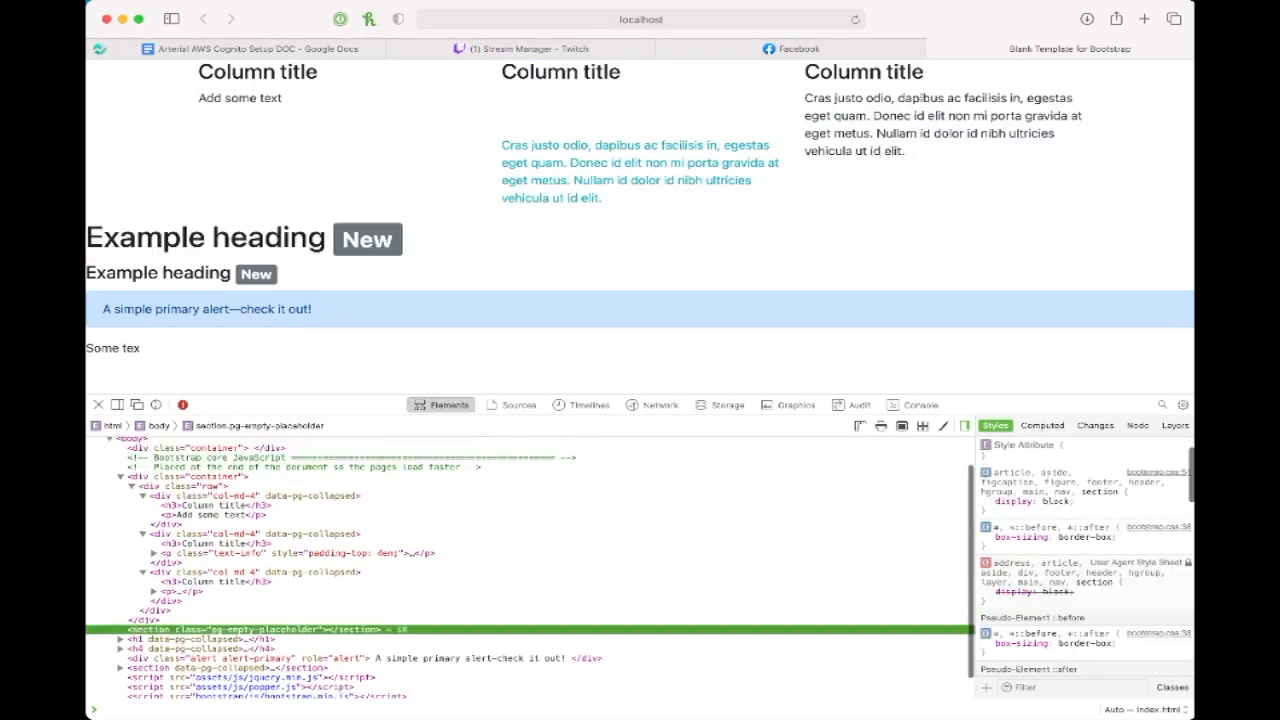
scroll(250, 629, "up", 2)
scroll(250, 629, "down", 3)
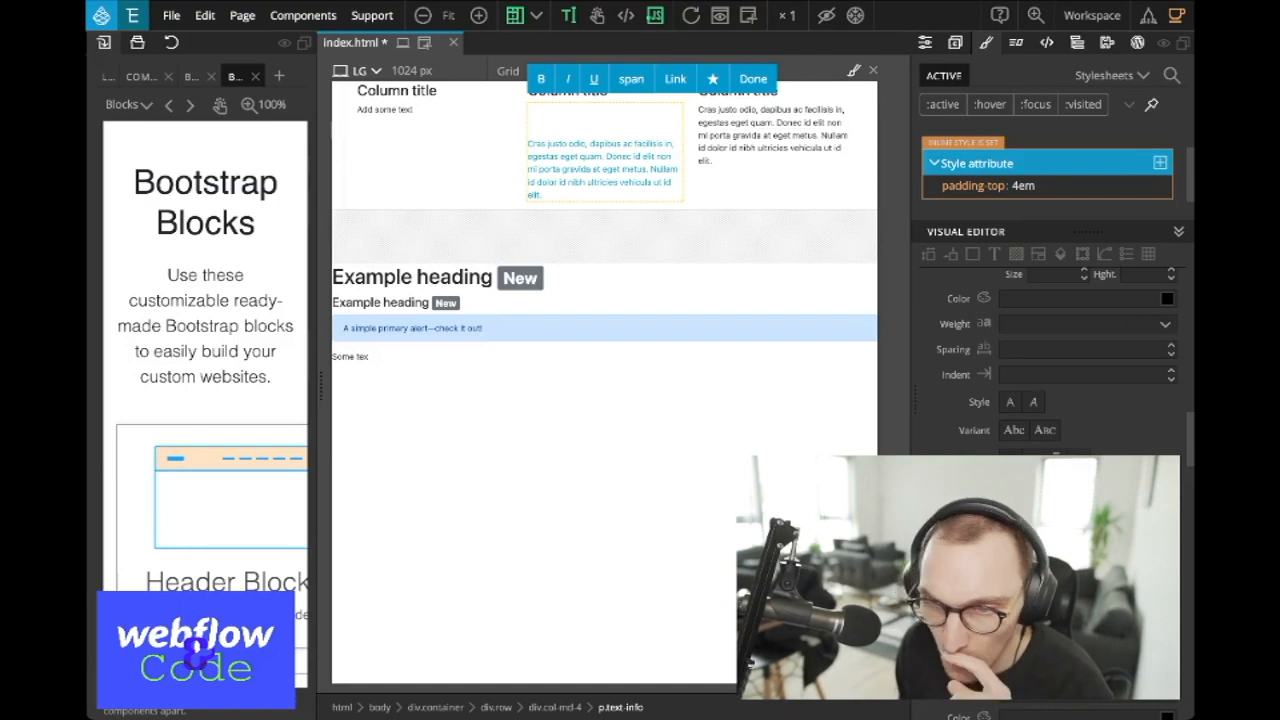
Step: Switch back to Pinegrow, show the element library and select the large Example heading for text editing
left_click(600, 500)
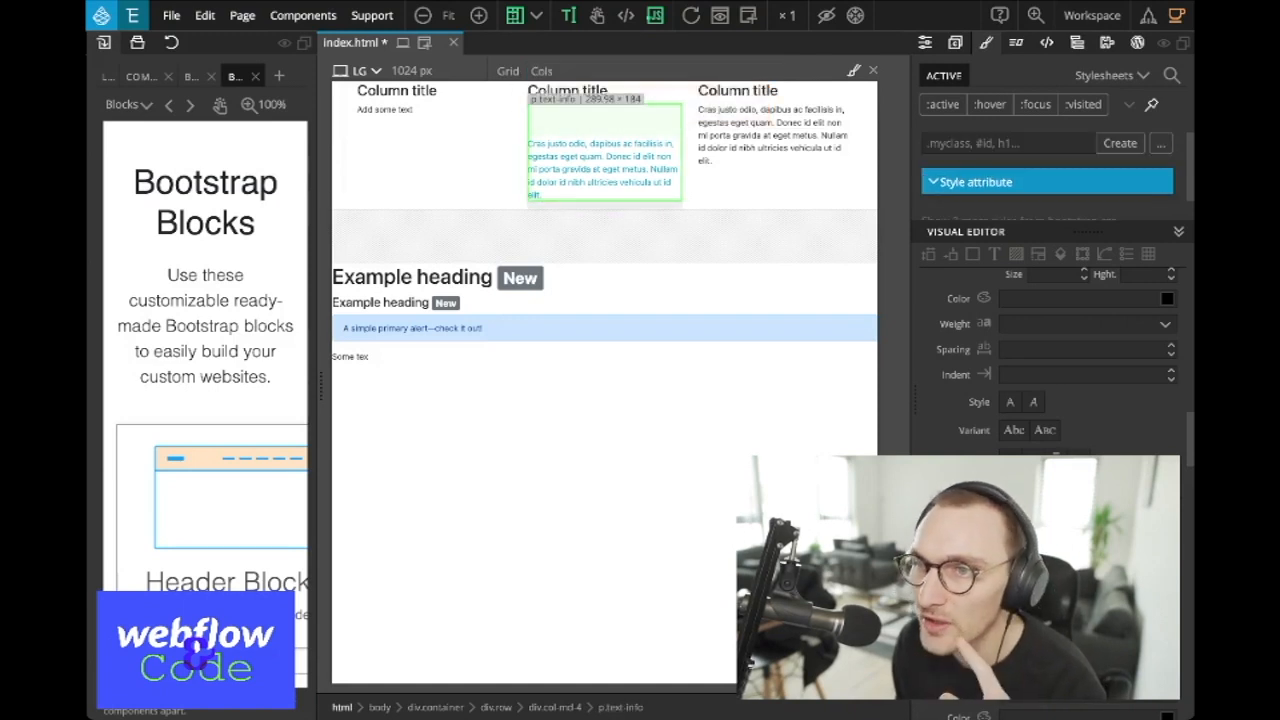
left_click(600, 500)
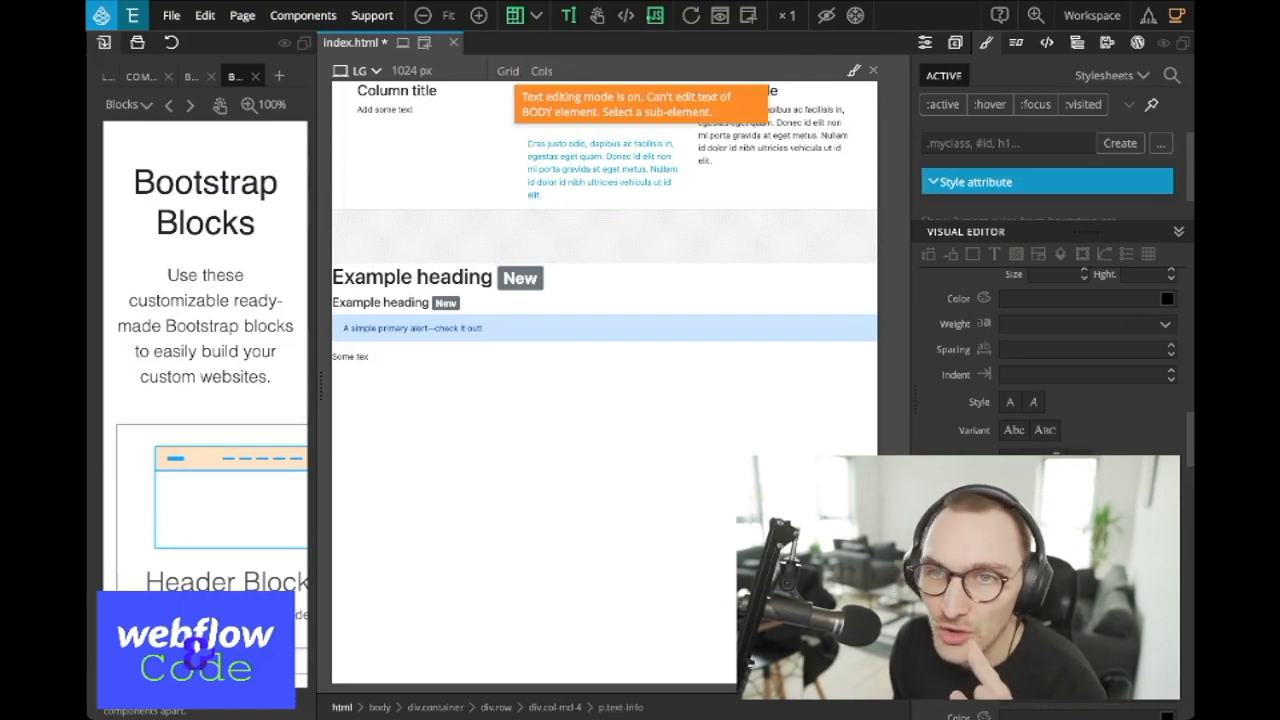
left_click(108, 76)
scroll(210, 288, "down", 1)
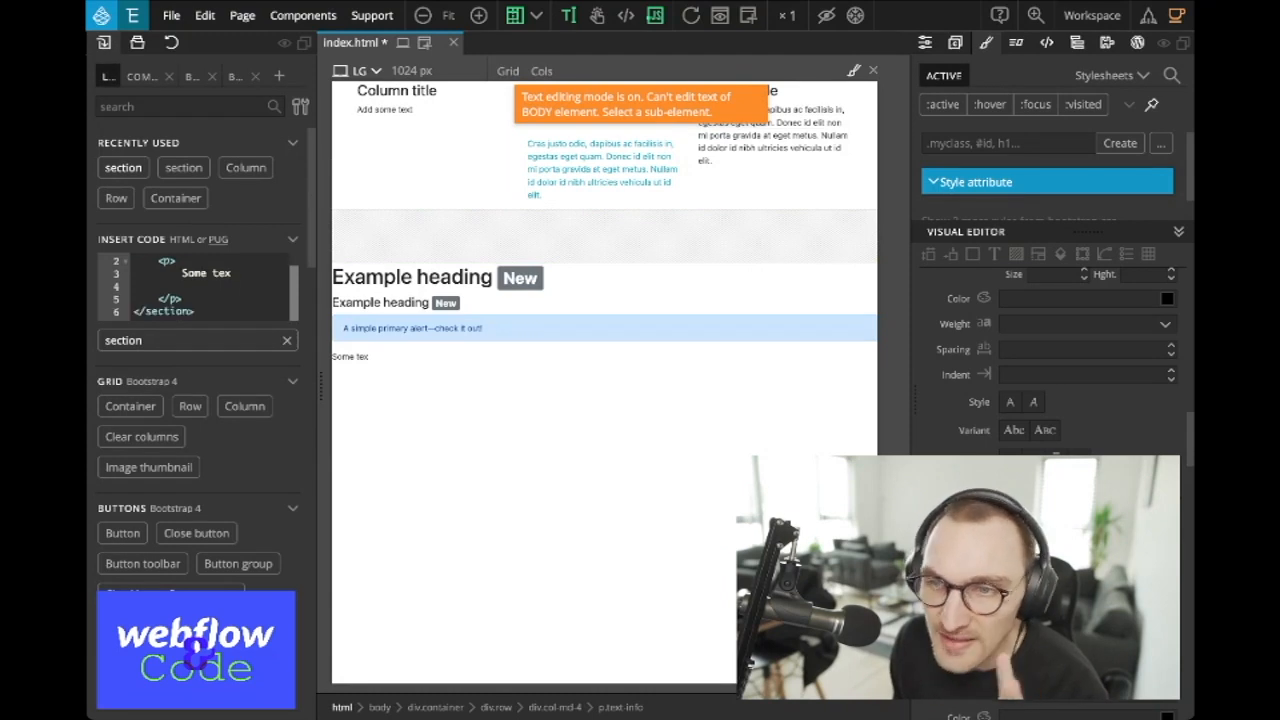
left_click(430, 278)
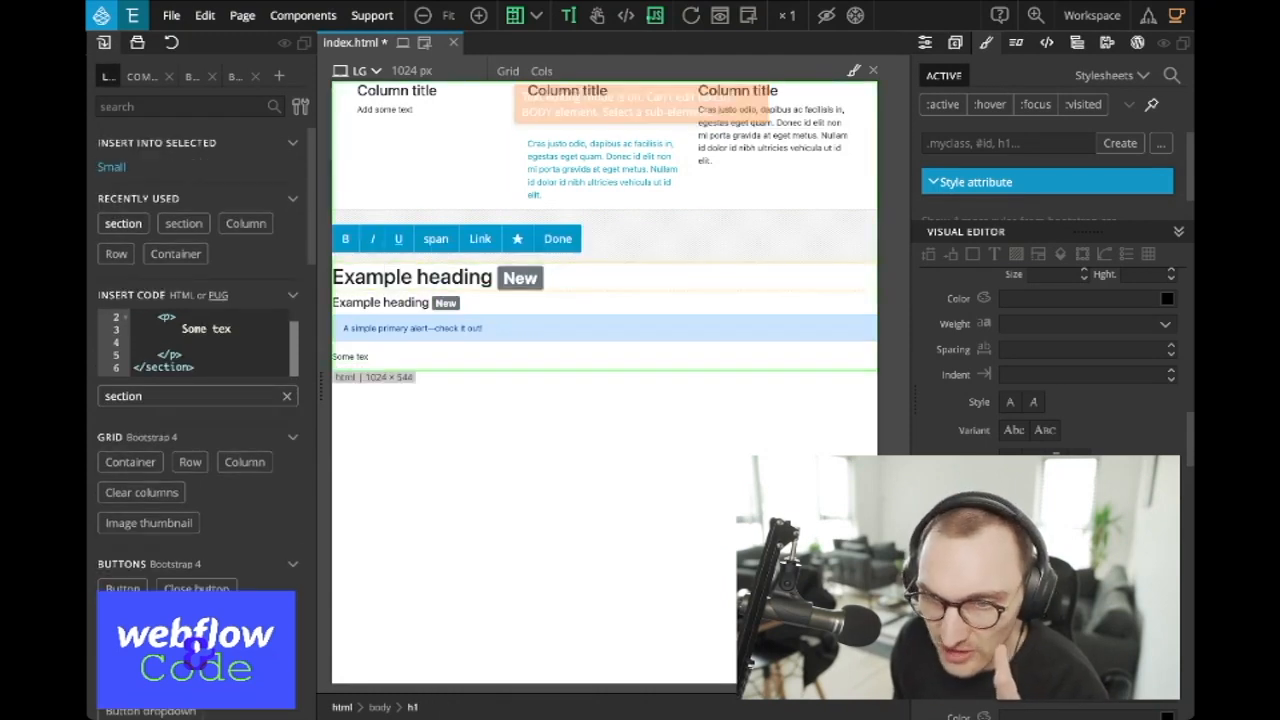
left_click(450, 430)
left_click(430, 278)
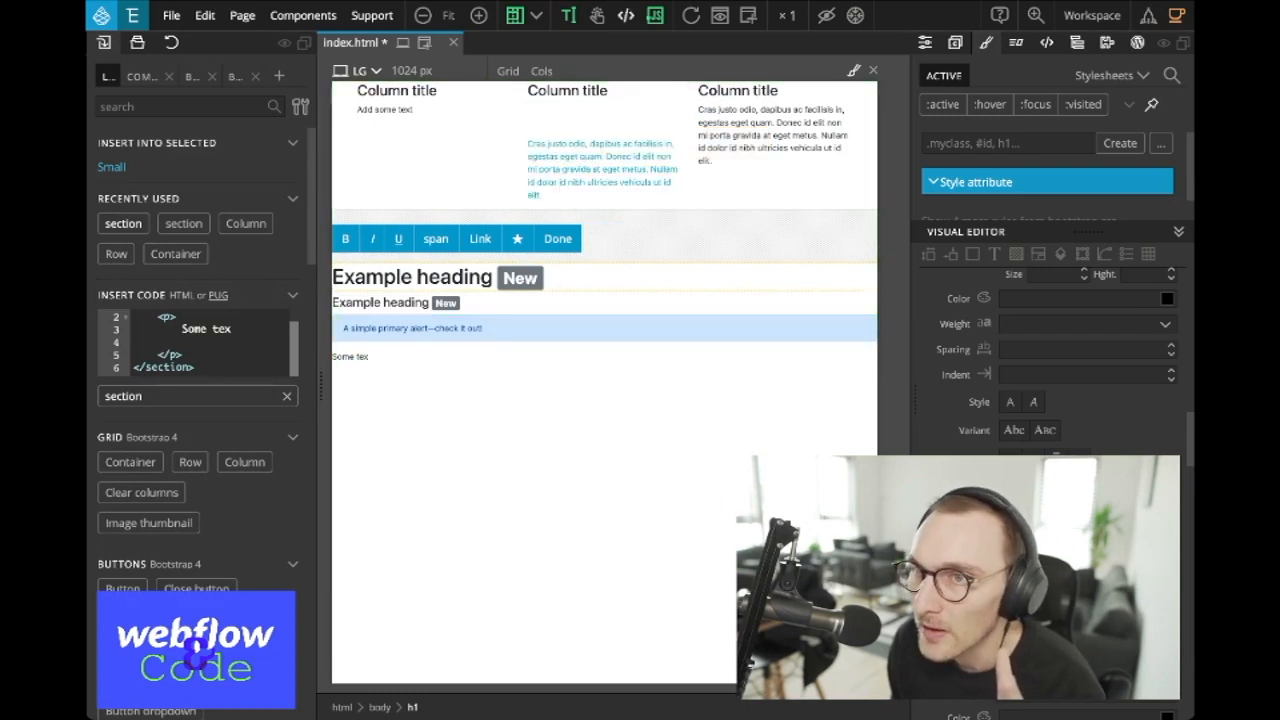
Step: Show the page's HTML code, examine the third column's title markup, and hide the code again
left_click(625, 15)
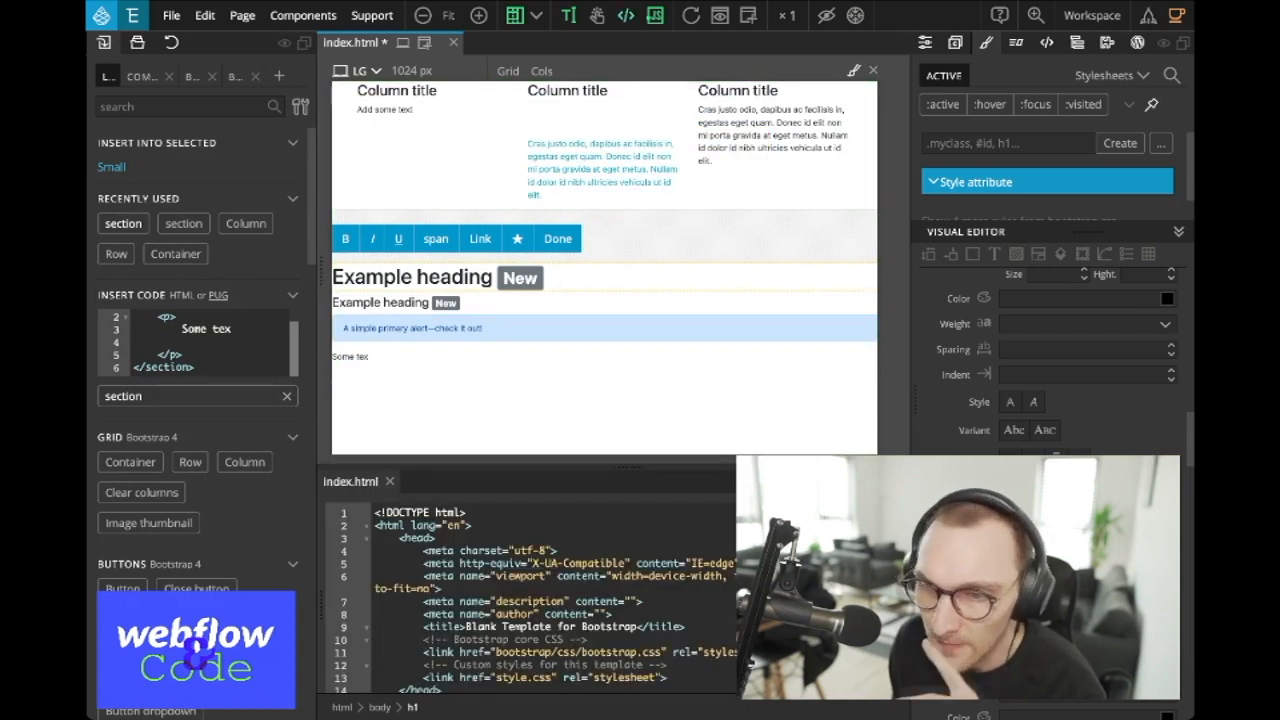
scroll(540, 600, "down", 10)
scroll(540, 600, "up", 4)
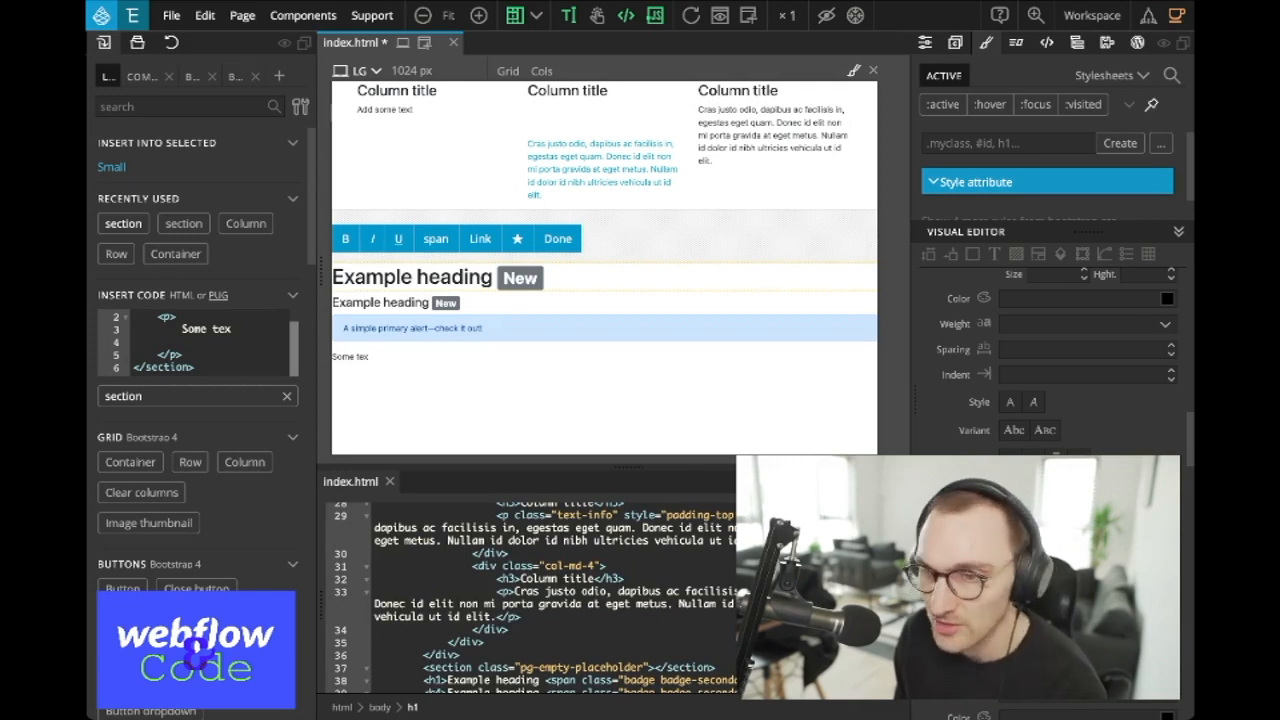
left_click_drag(520, 578, 594, 578)
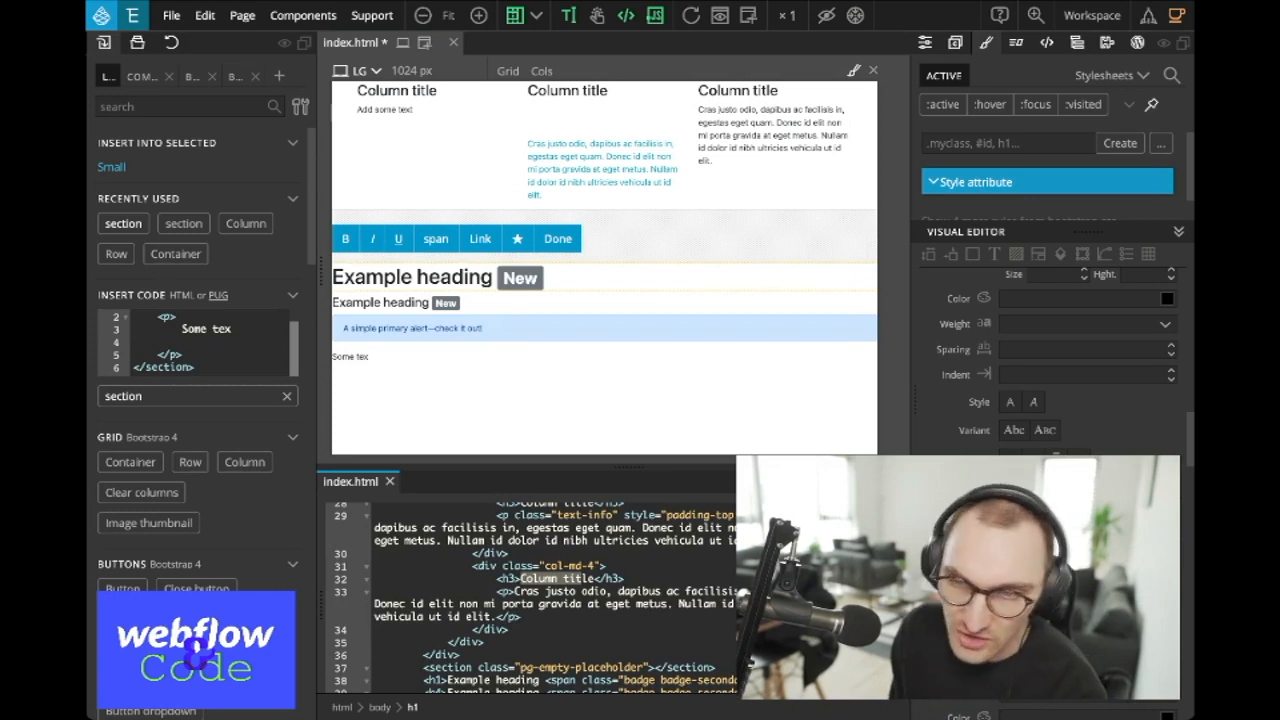
key("ctrl+e")
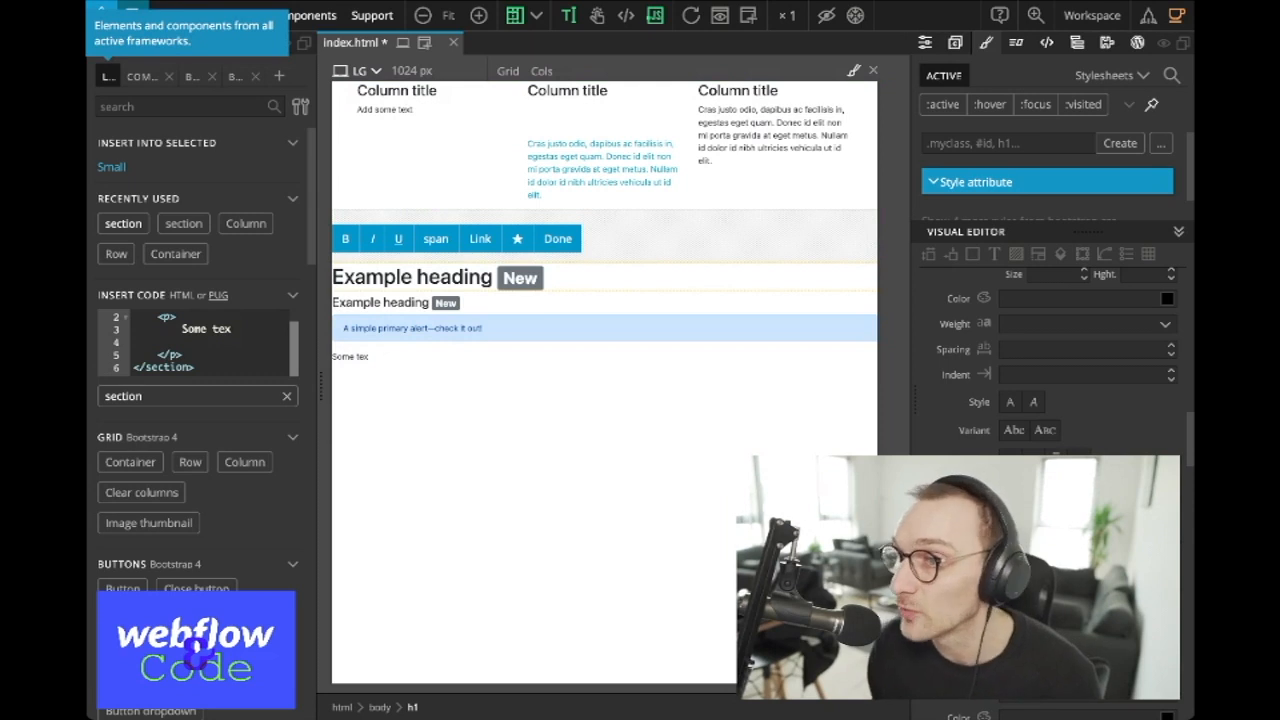
Step: Look through the large heading's border, text, background, flex container and flex child style controls
mouse_move(190, 462)
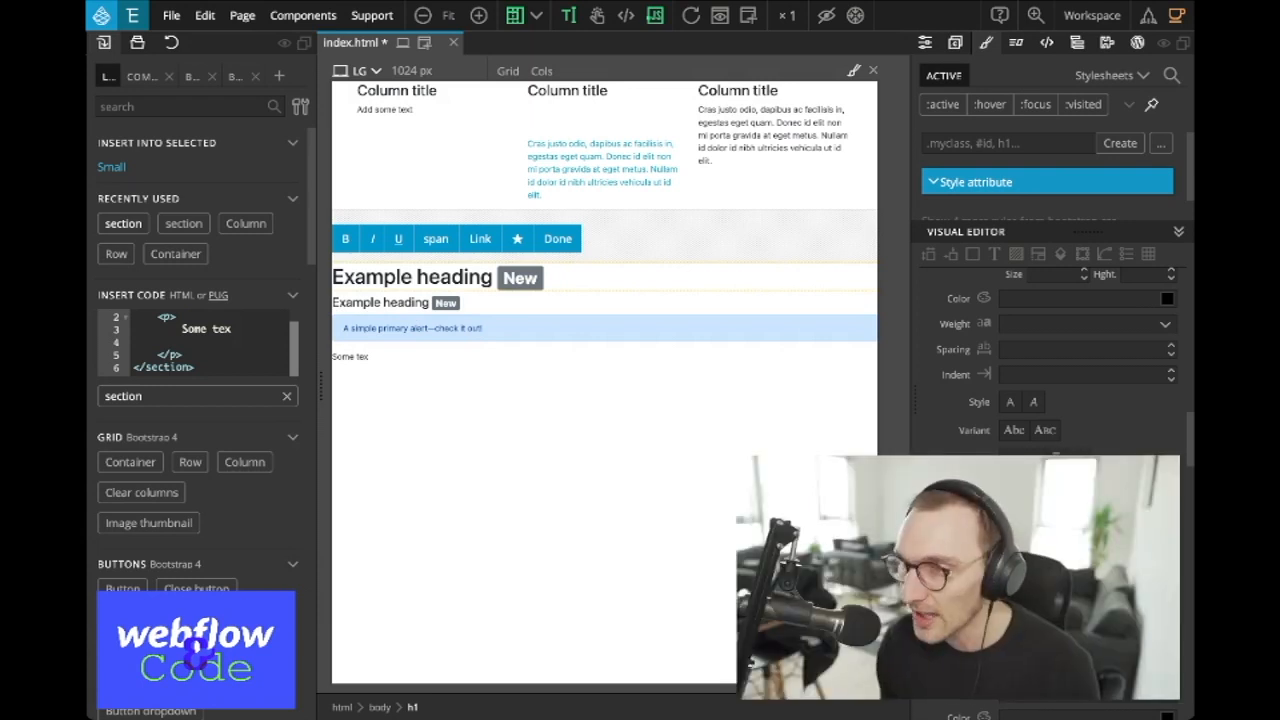
scroll(1050, 350, "down", 5)
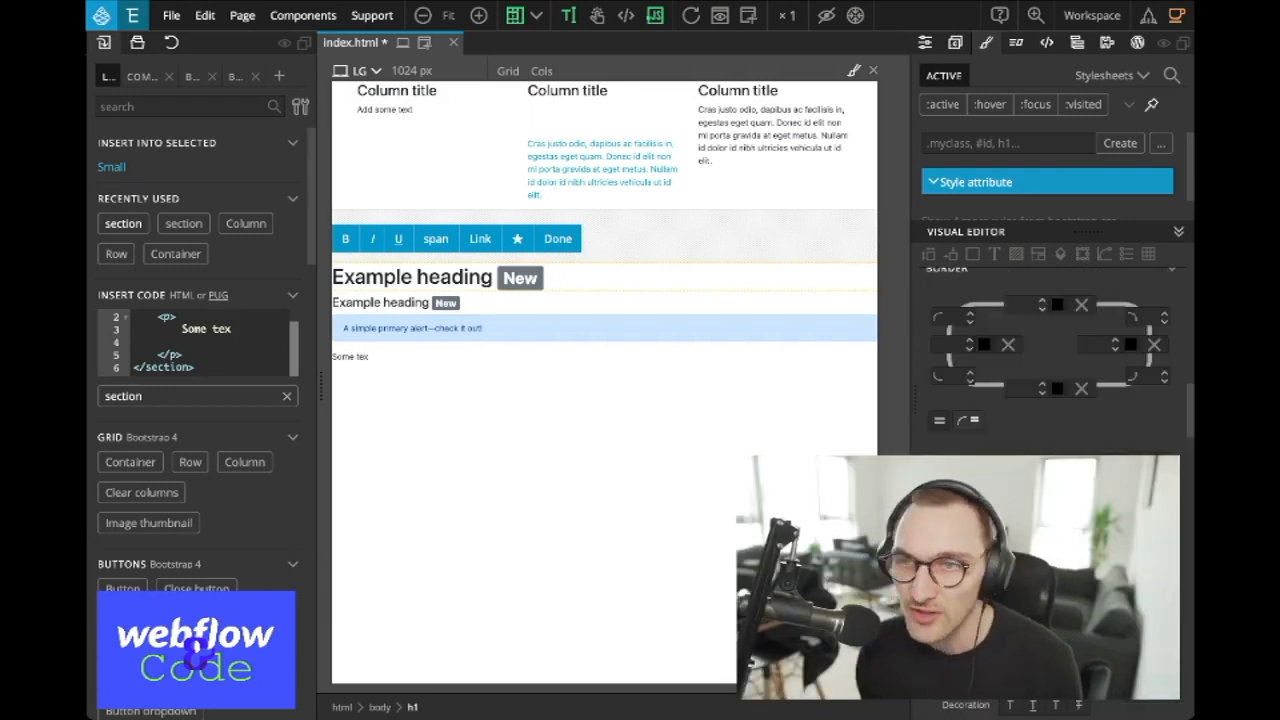
scroll(1050, 350, "up", 5)
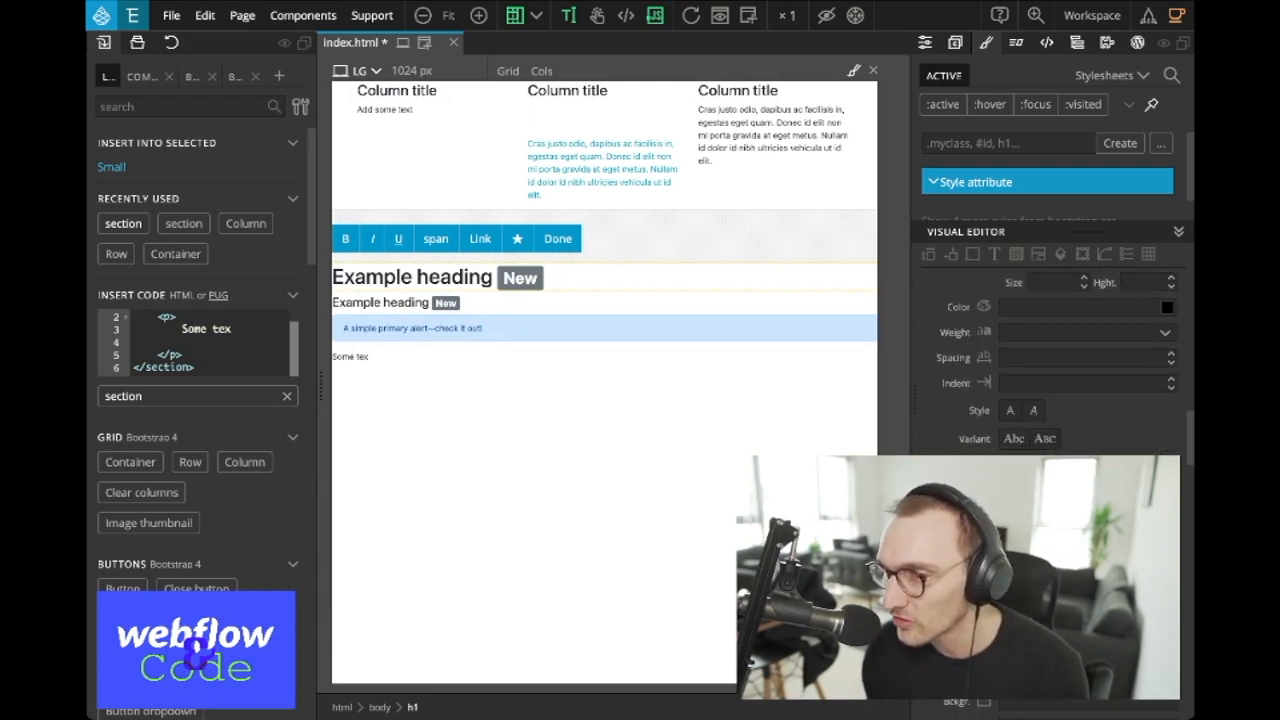
scroll(1050, 350, "down", 5)
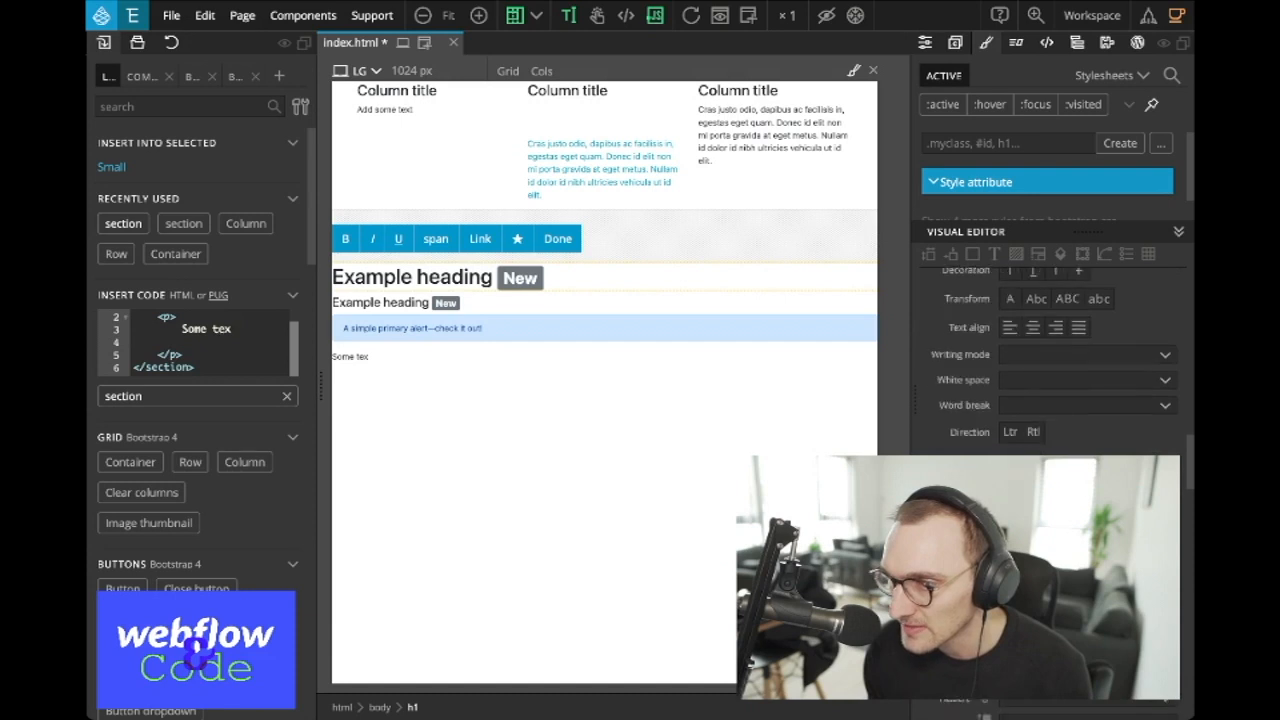
scroll(1050, 350, "down", 2)
scroll(1050, 350, "down", 5)
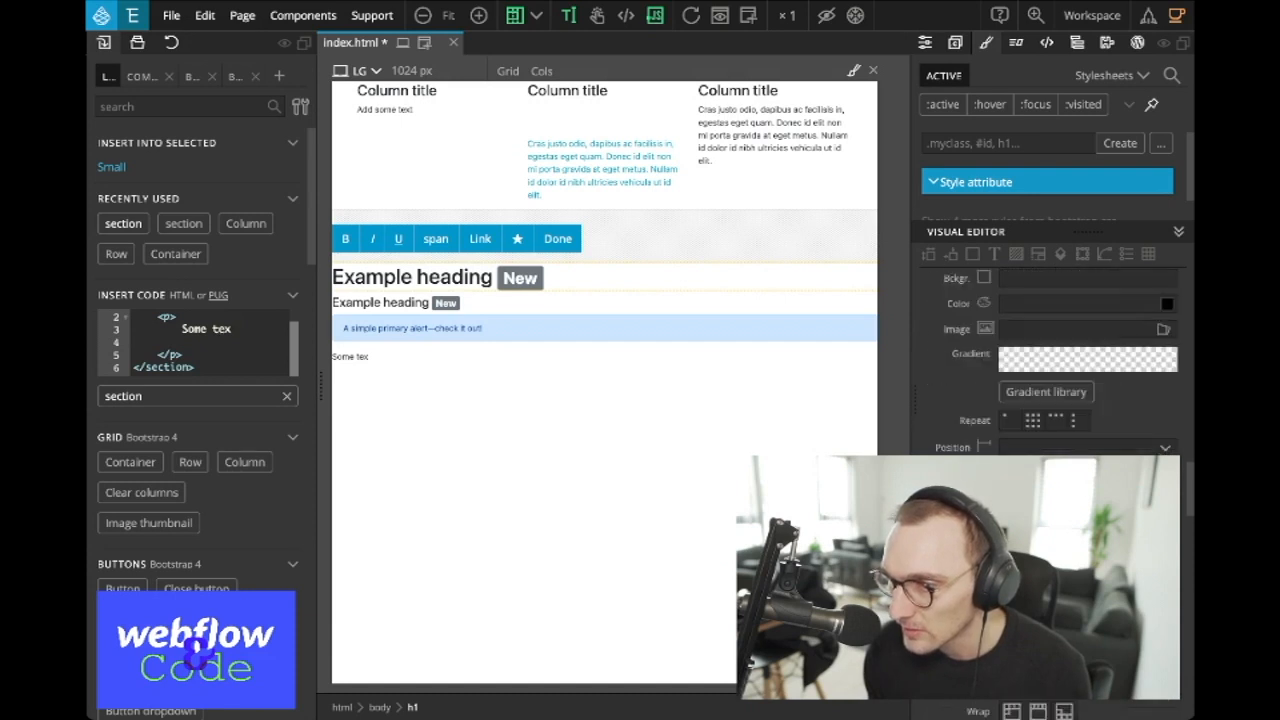
scroll(1050, 350, "down", 3)
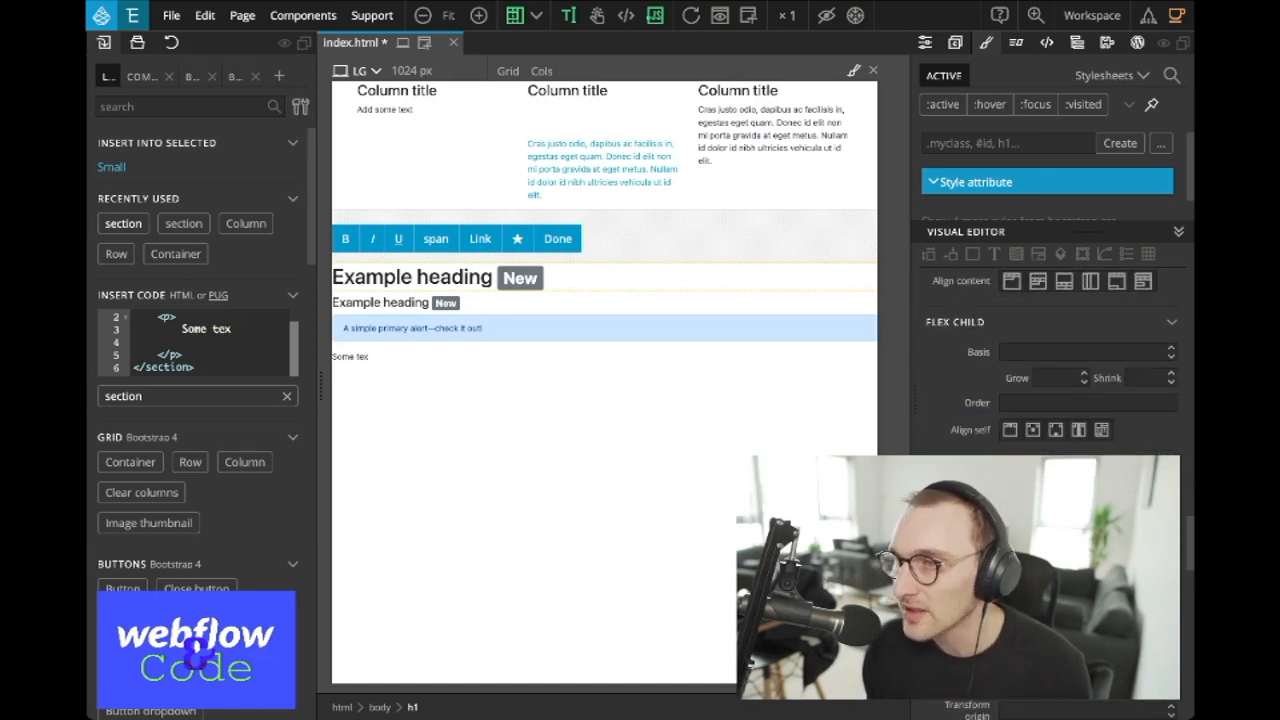
Step: Try to activate interactions for the large heading and agree to open the page's folder as a project
left_click(1016, 43)
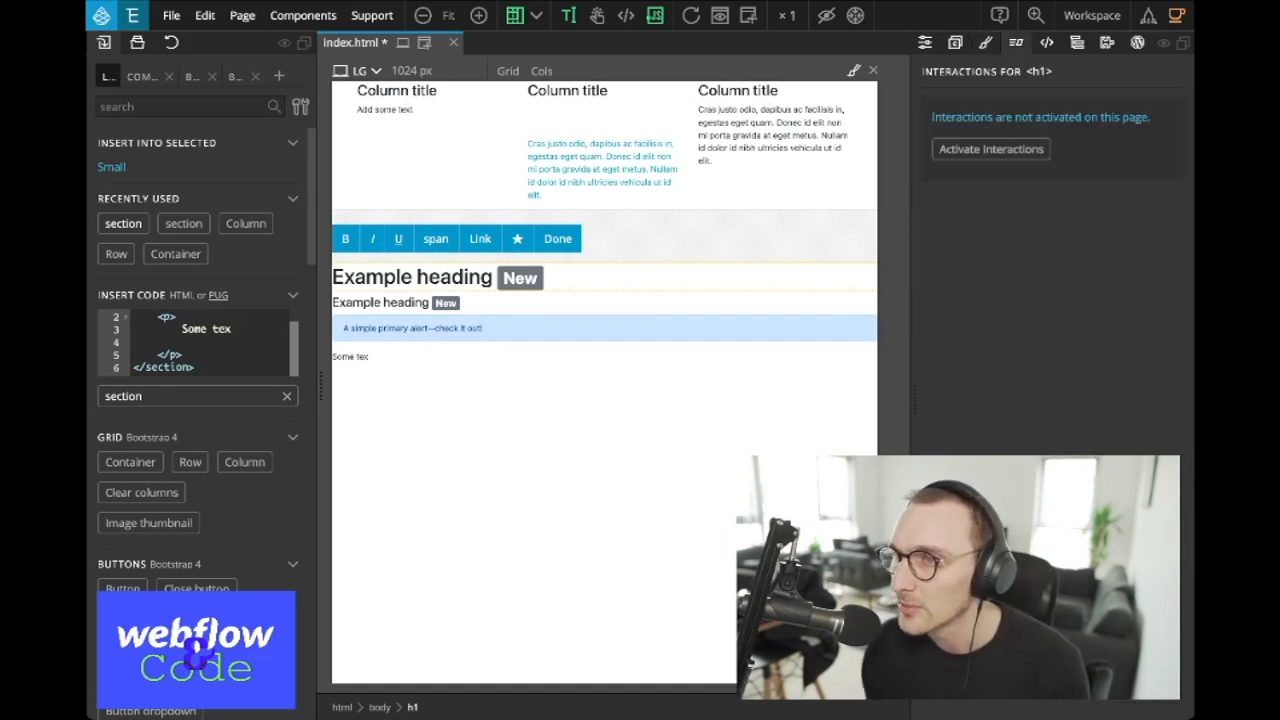
left_click(991, 149)
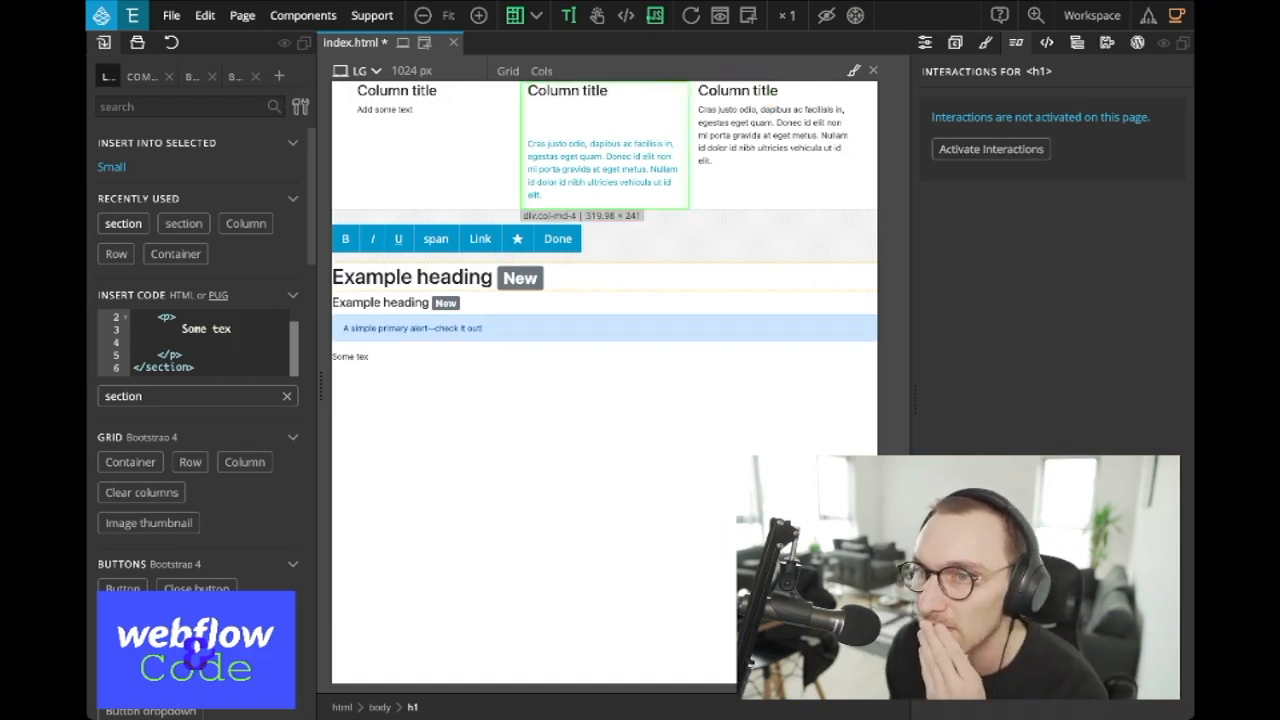
left_click(600, 460)
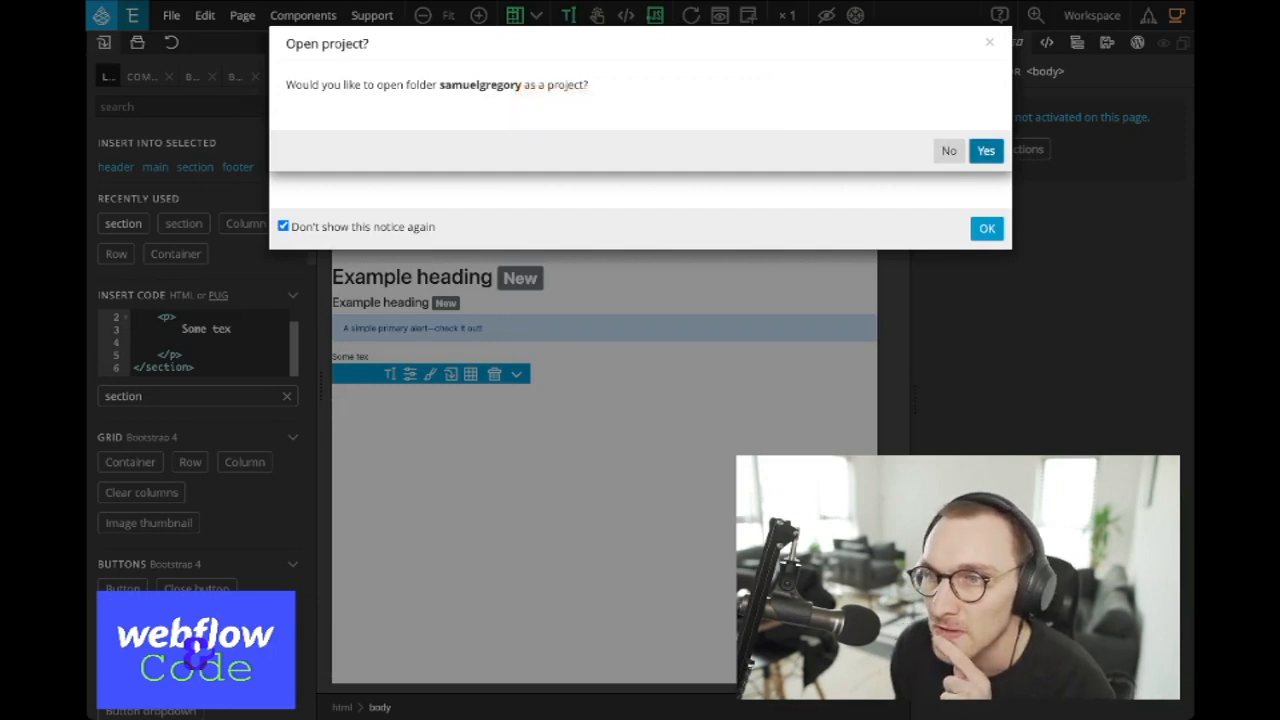
left_click(986, 151)
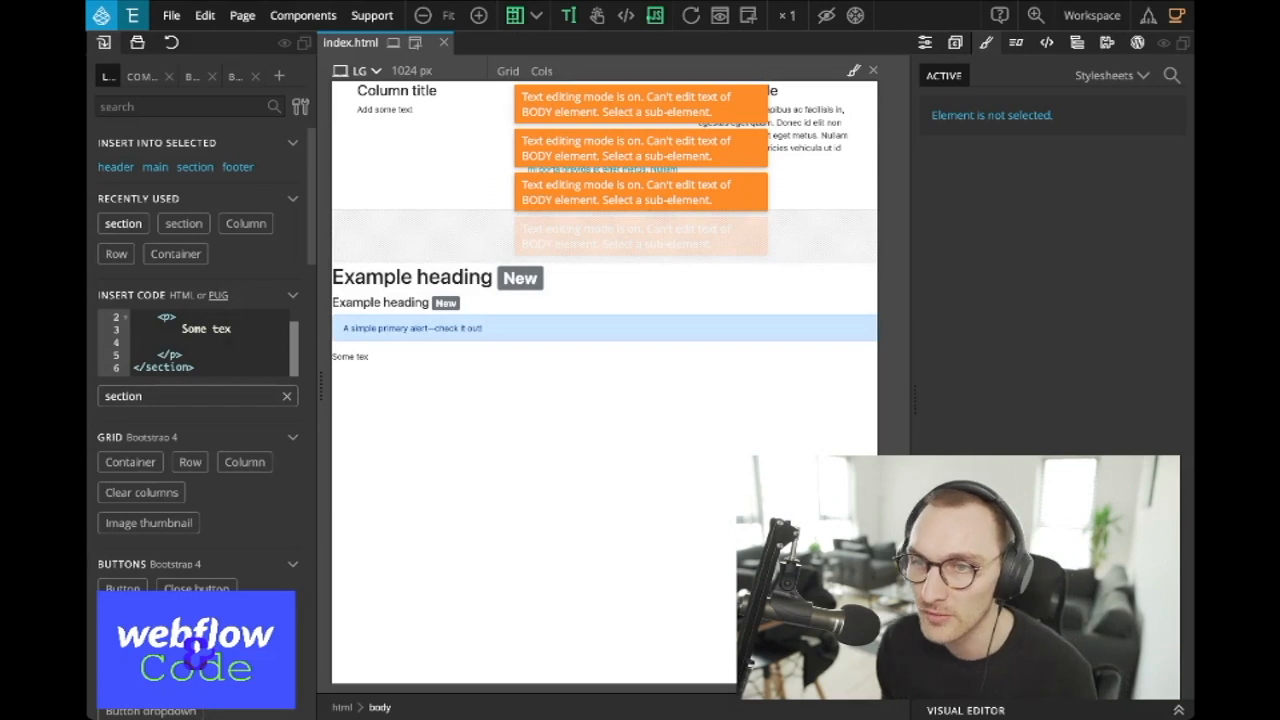
Step: Activate interactions on the page with the large Example heading selected, and review the available interactions
left_click(604, 480)
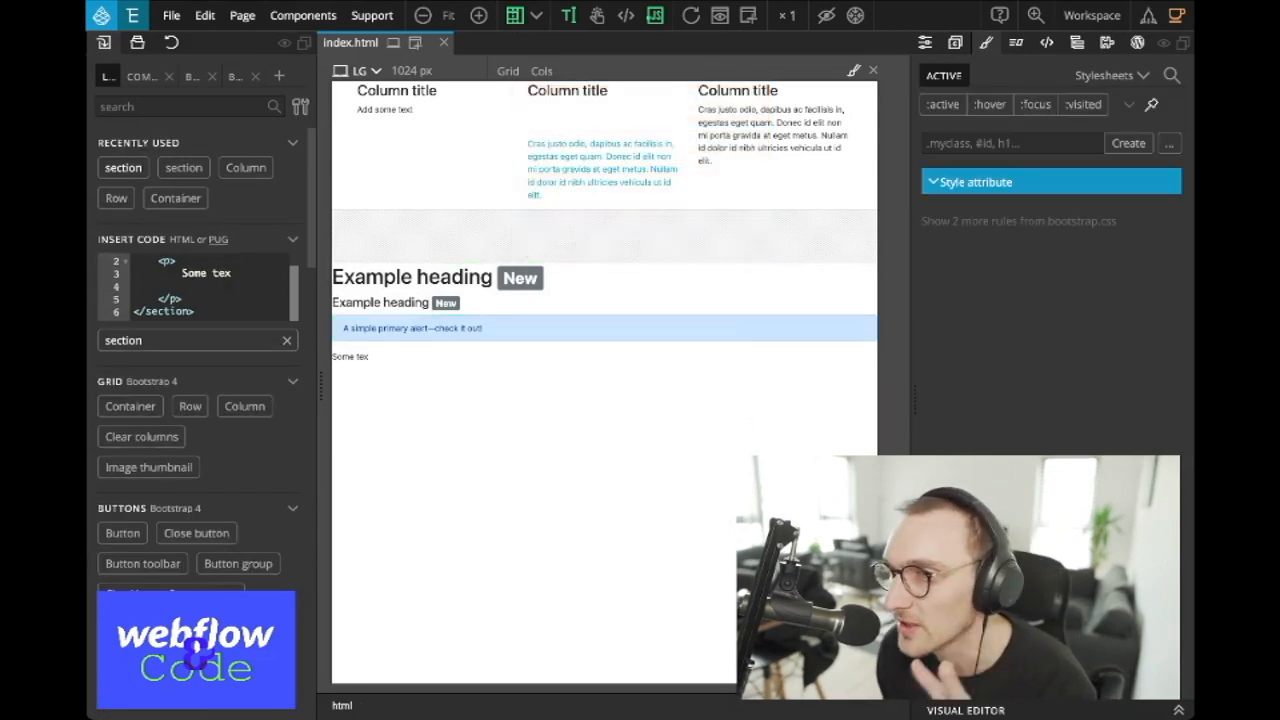
left_click(1016, 43)
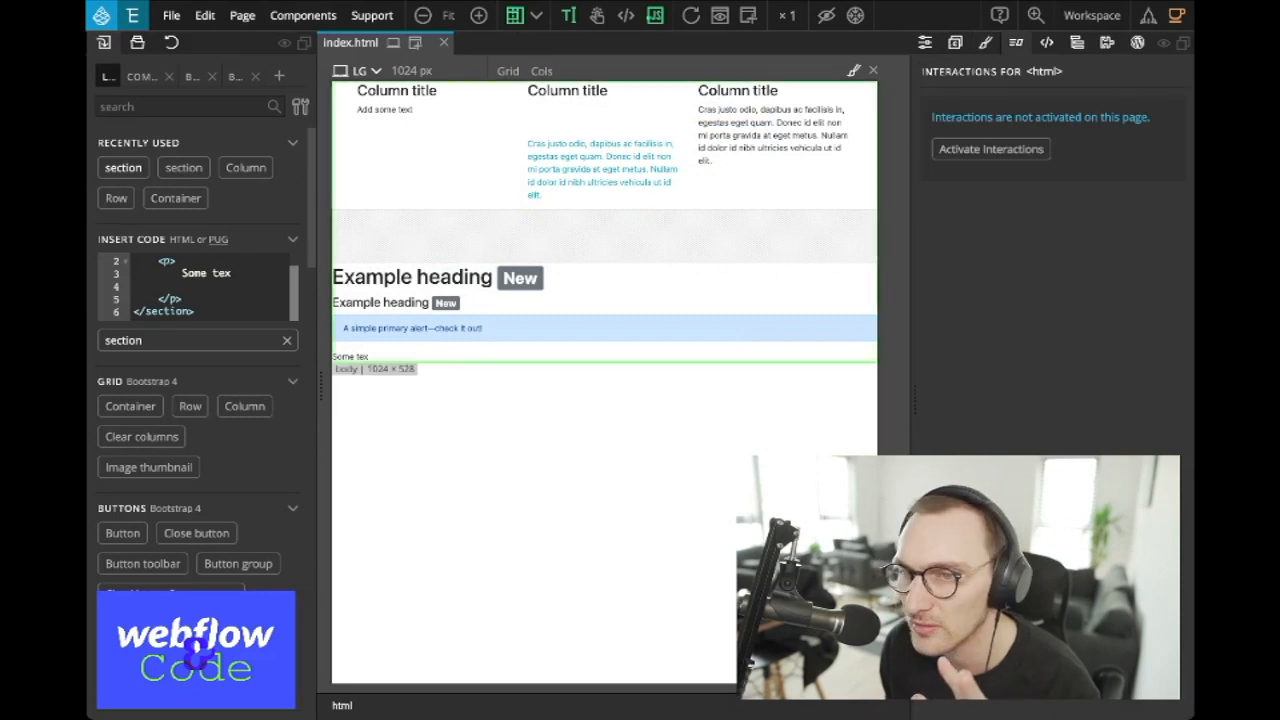
left_click(545, 278)
left_click(991, 149)
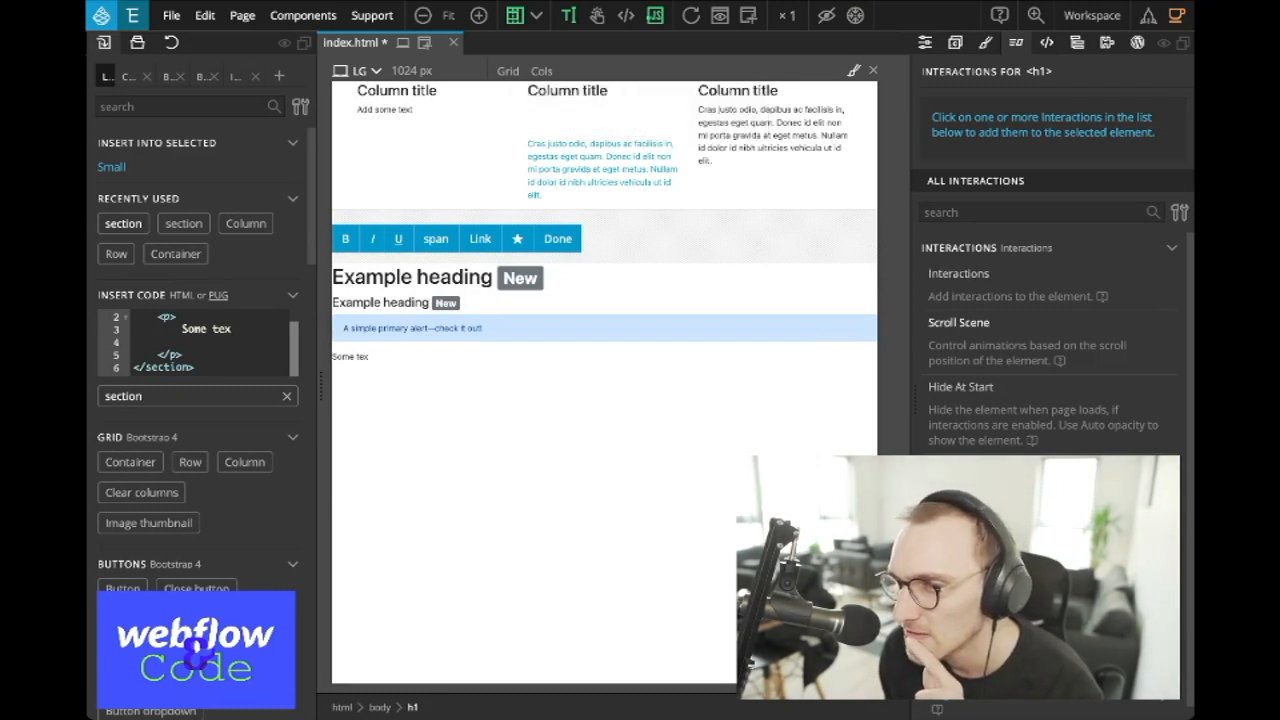
scroll(1050, 340, "down", 1)
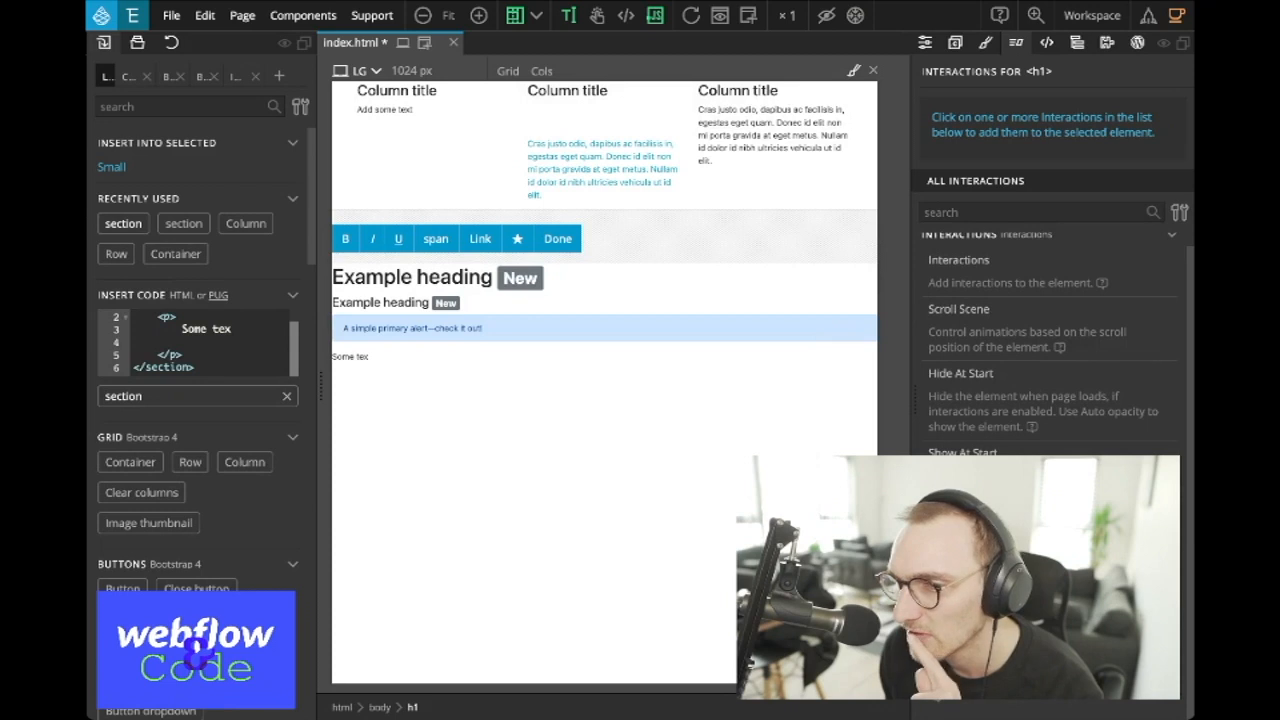
scroll(1050, 340, "up", 1)
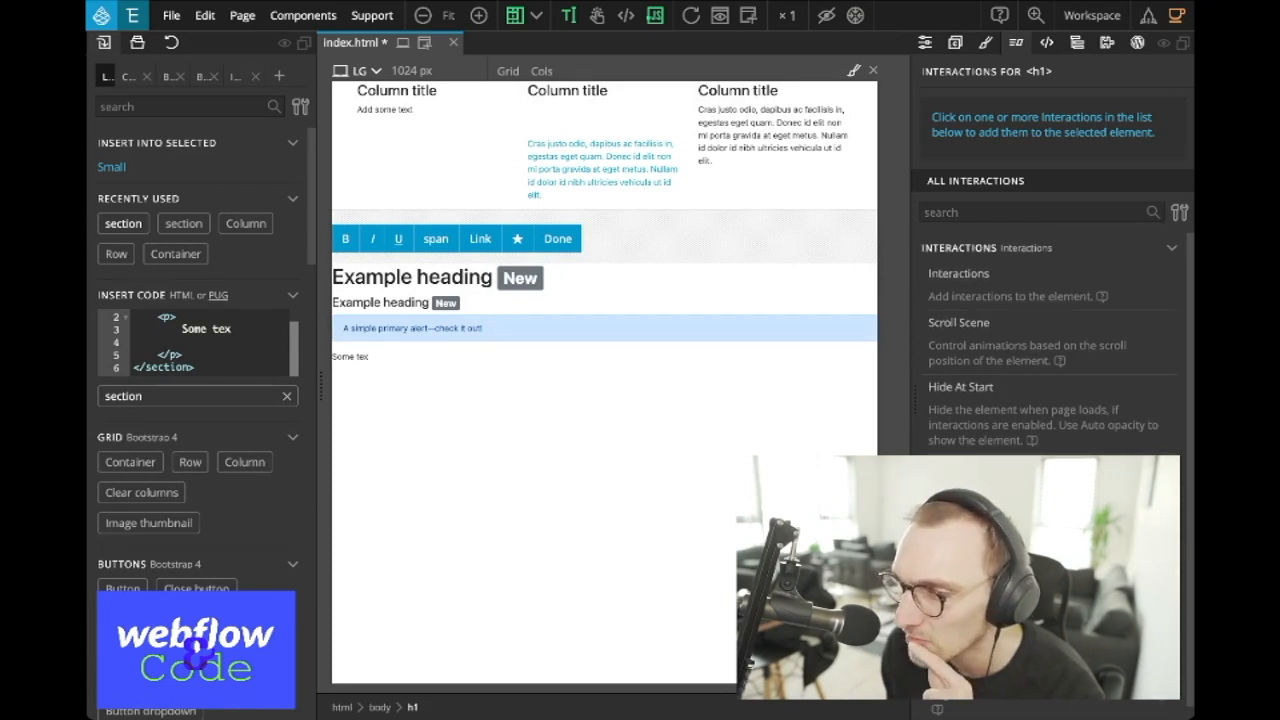
Step: Add an interaction named Move on Scroll to the large Example heading
left_click(958, 273)
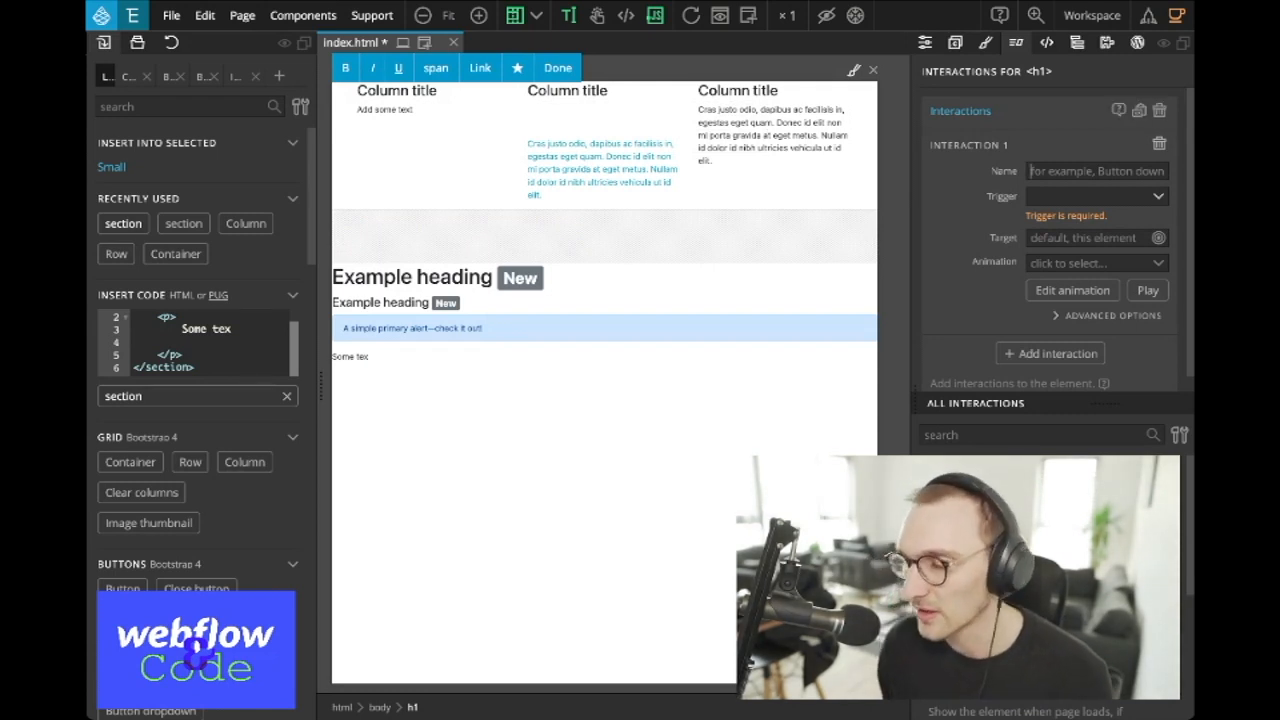
type("ove on Scr")
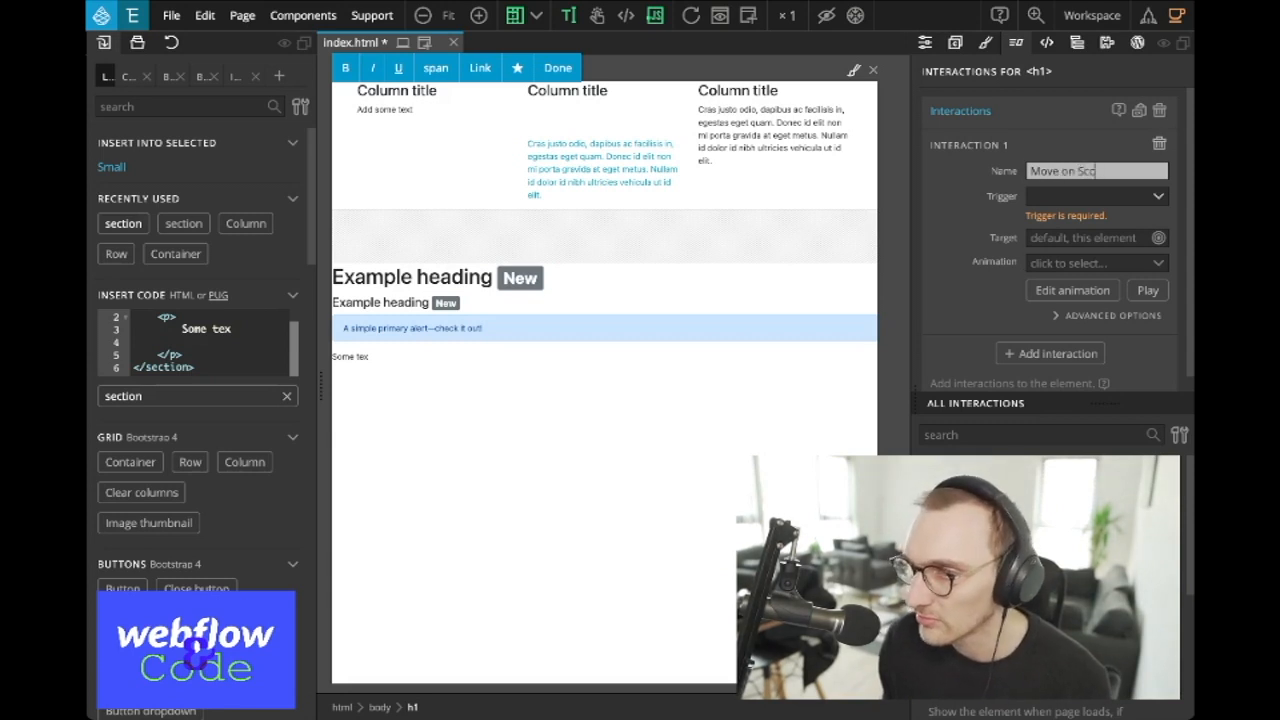
type("oll")
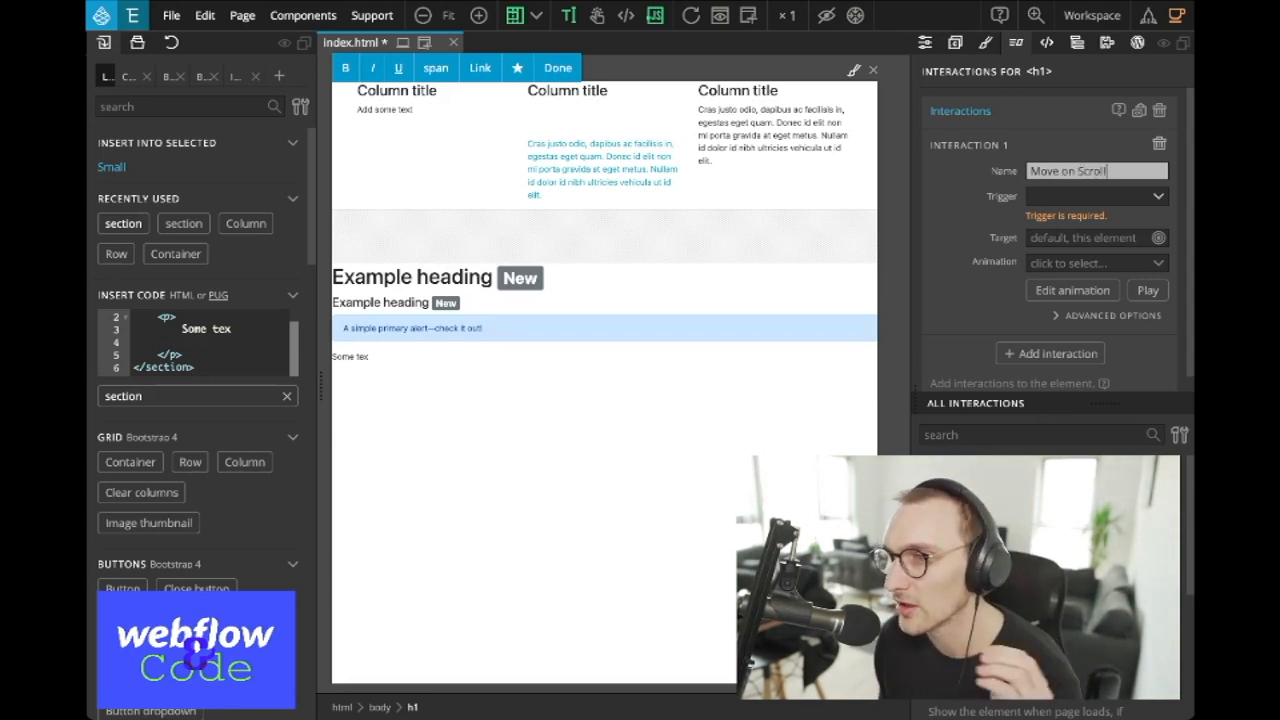
left_click(1097, 197)
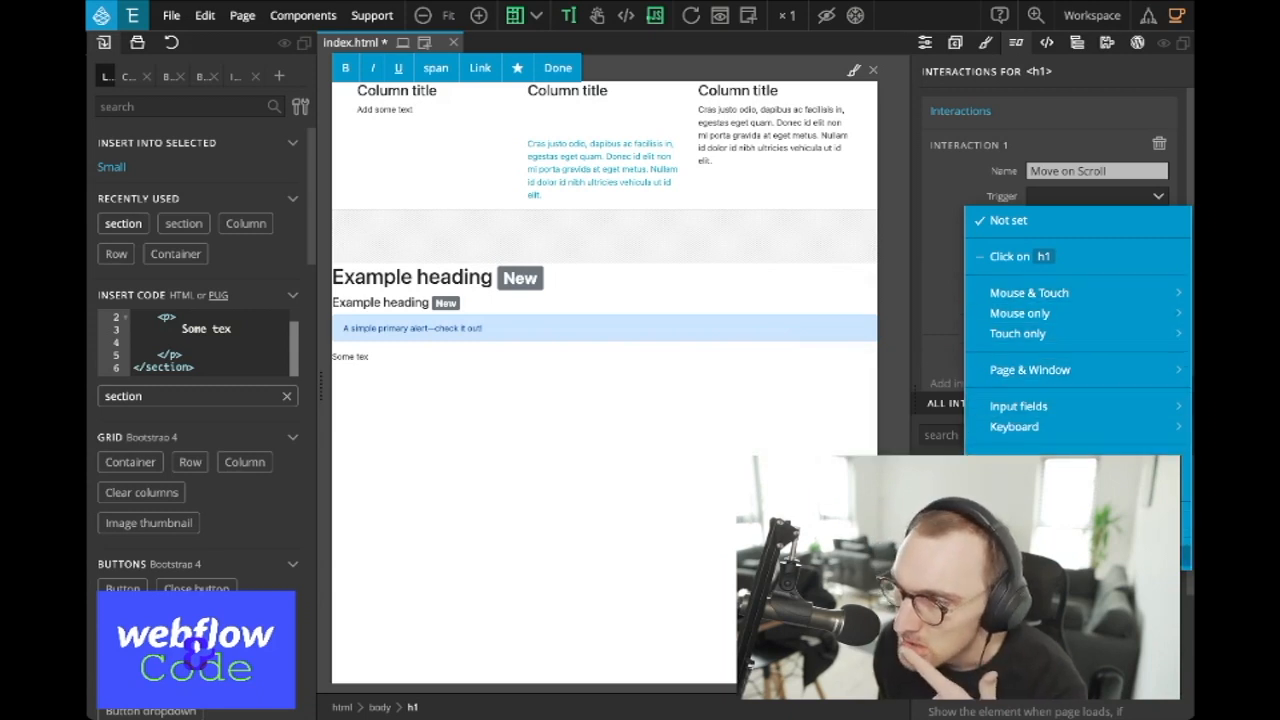
left_click(1030, 556)
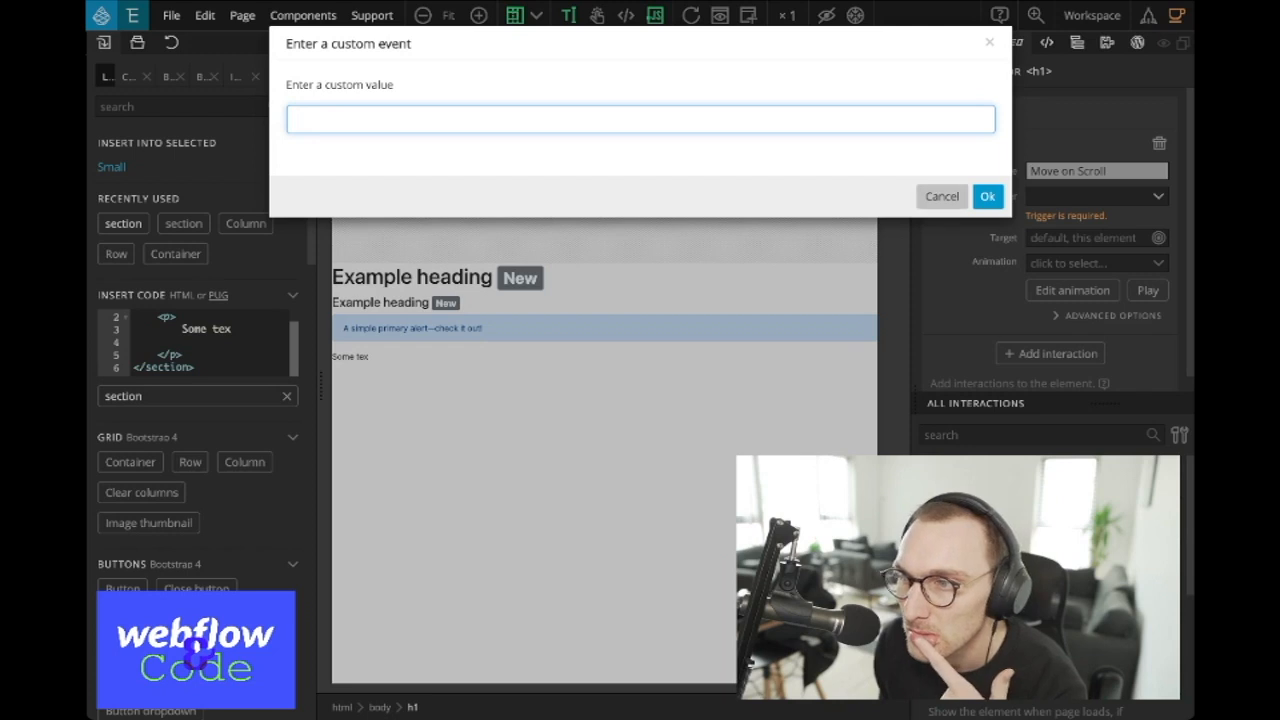
left_click(941, 196)
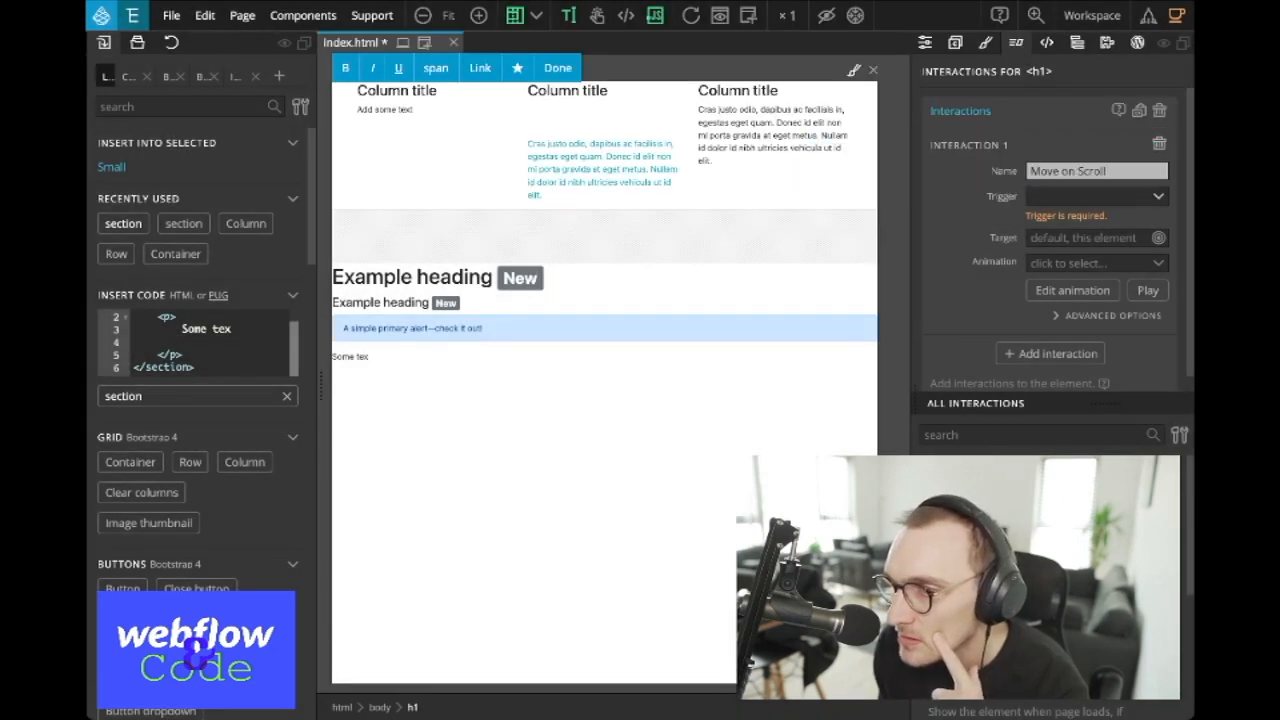
Step: Target the current heading element with the Move on Scroll interaction and set its trigger to Scrolling the page
left_click(1097, 238)
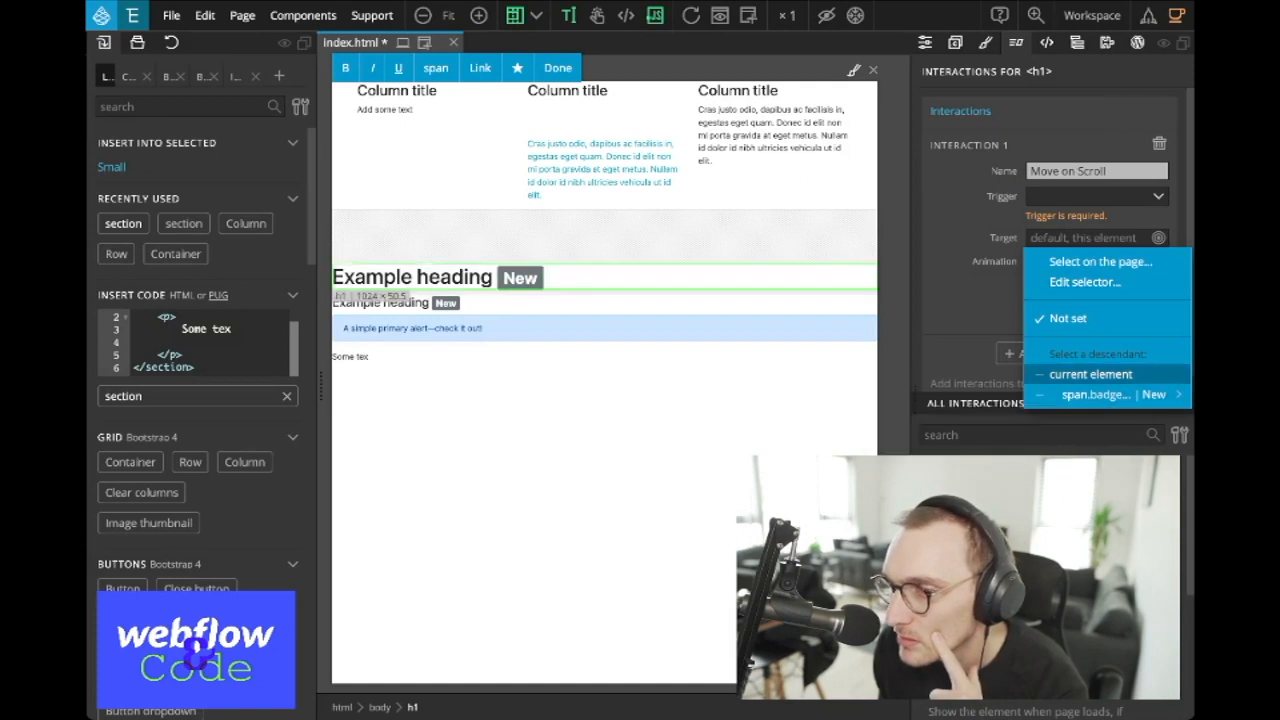
left_click(1091, 374)
left_click(1097, 196)
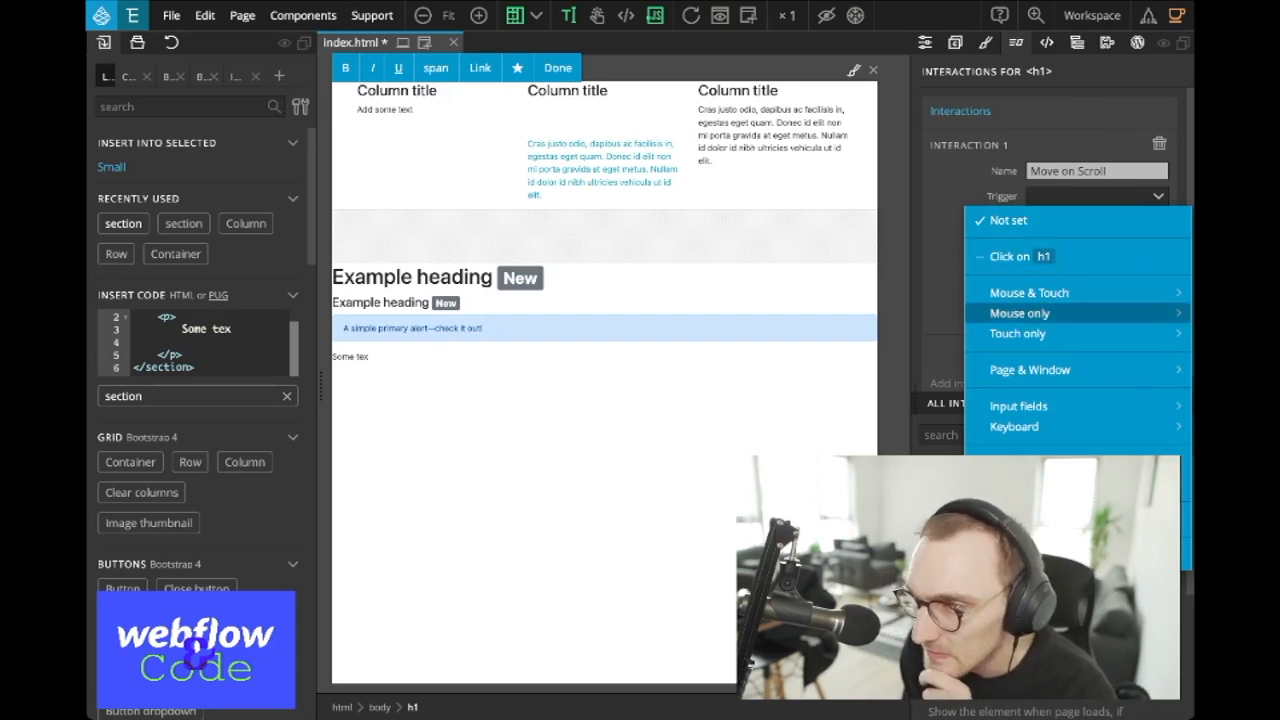
mouse_move(1030, 370)
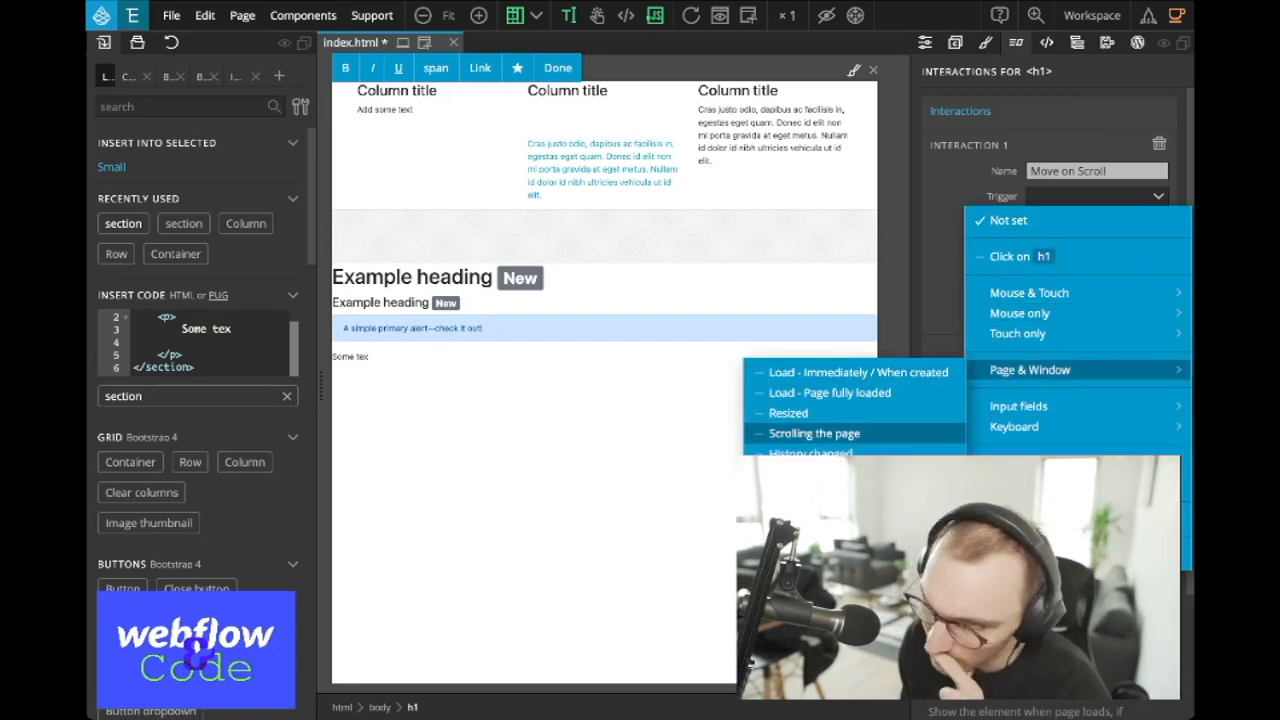
left_click(814, 433)
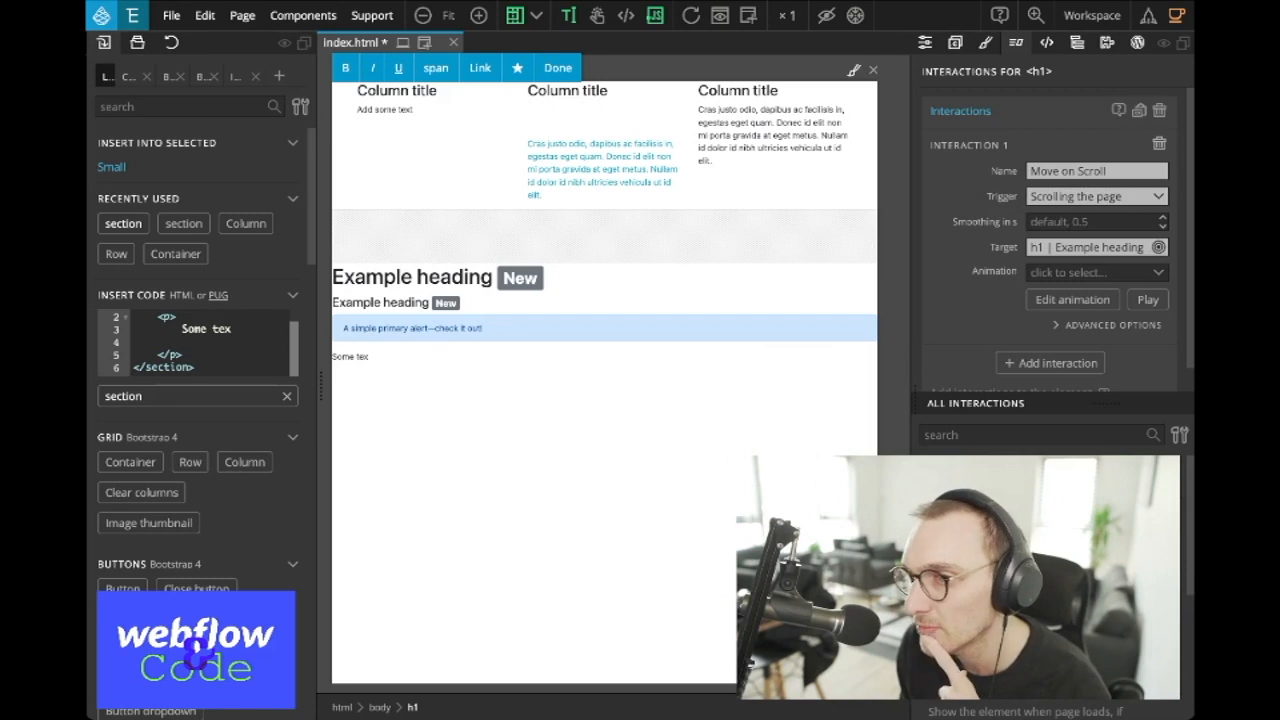
Step: Look through the preset animations for the Move on Scroll interaction and open its timeline editor for a custom animation
scroll(1072, 280, "down", 1)
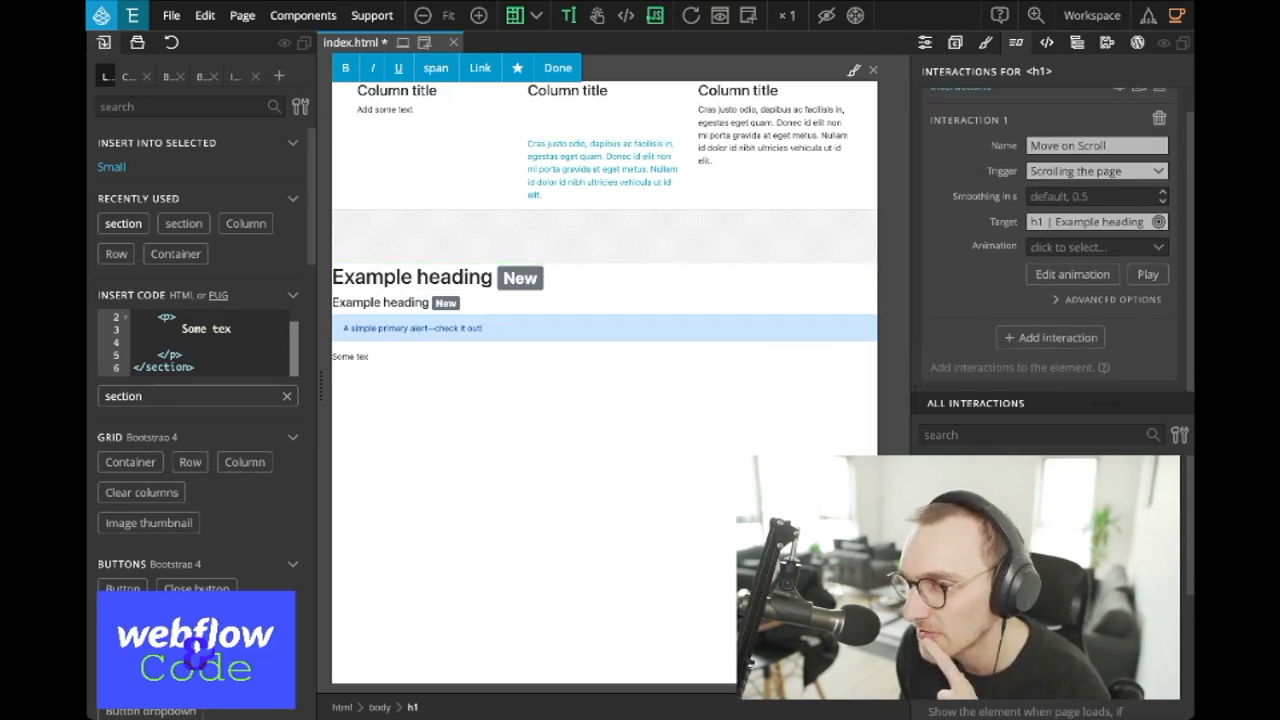
left_click(1095, 247)
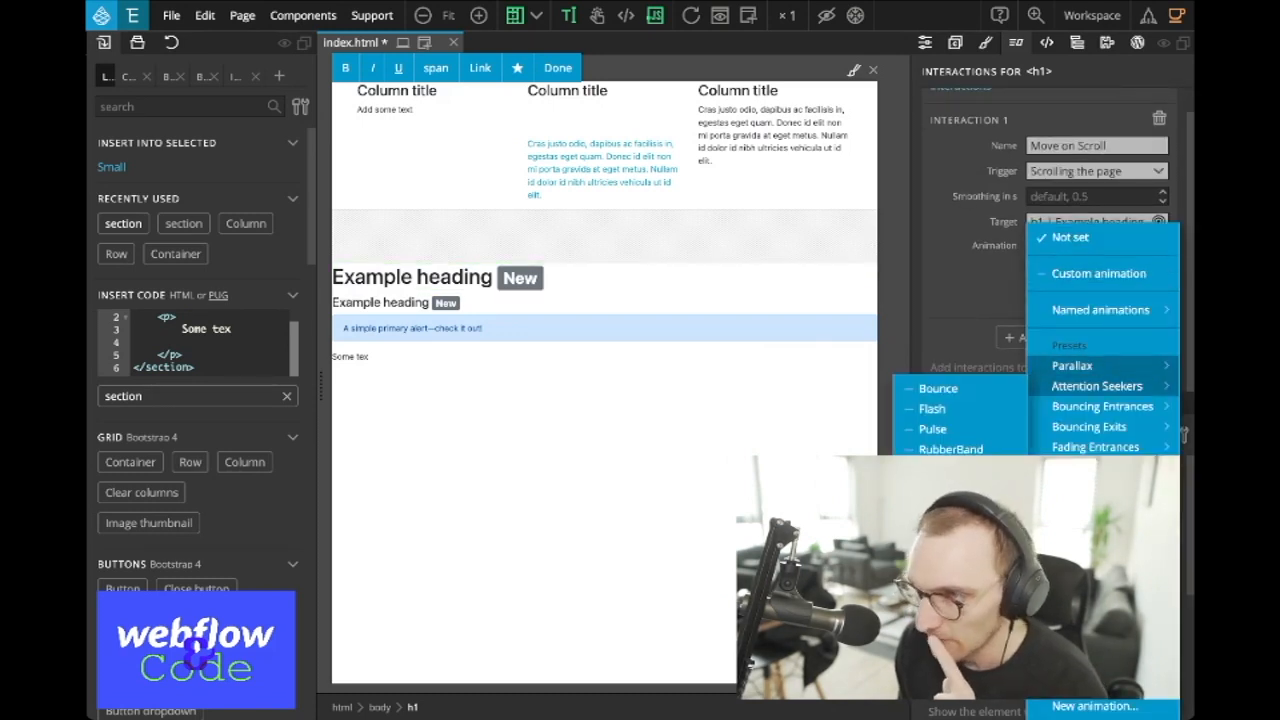
mouse_move(1085, 365)
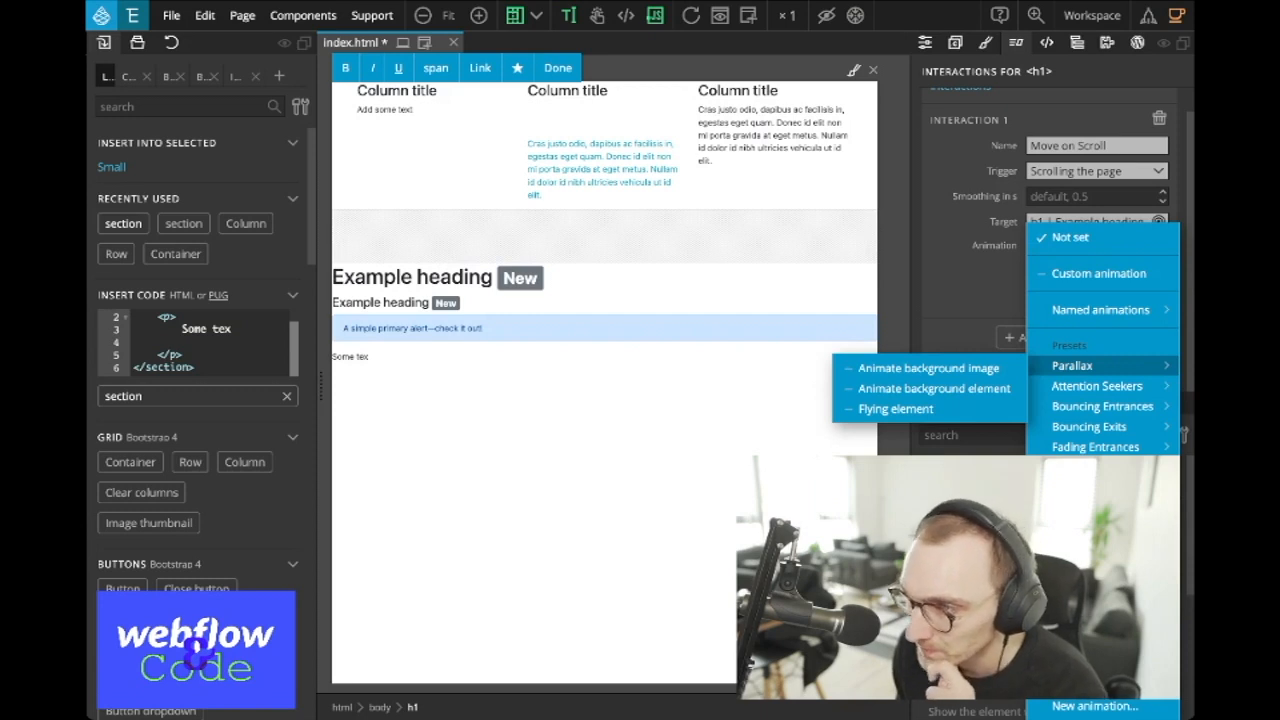
mouse_move(1100, 310)
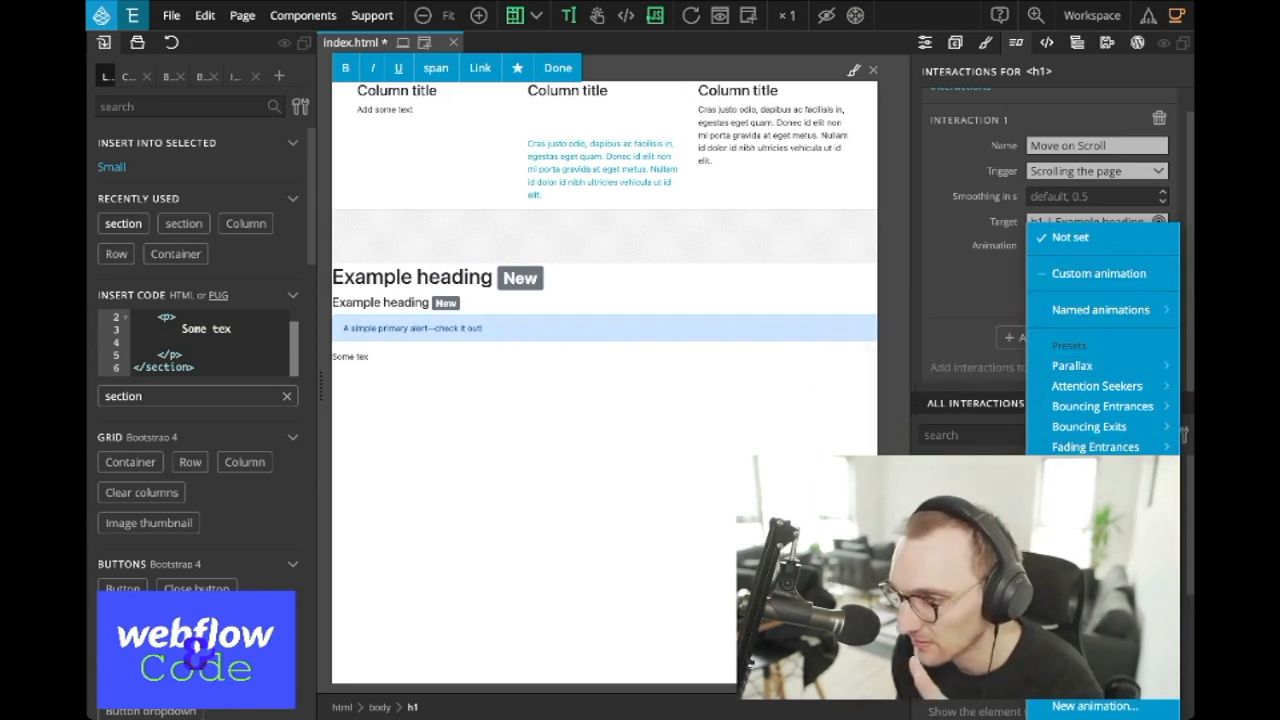
key("Escape")
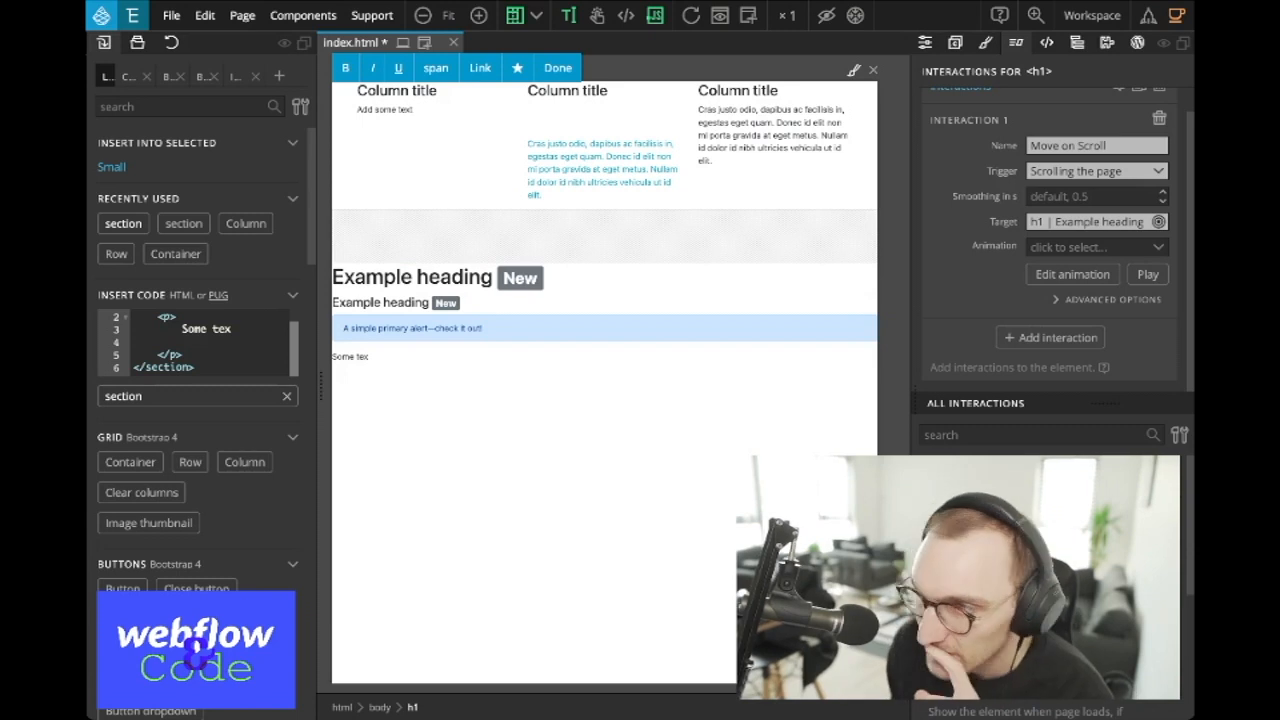
key("space")
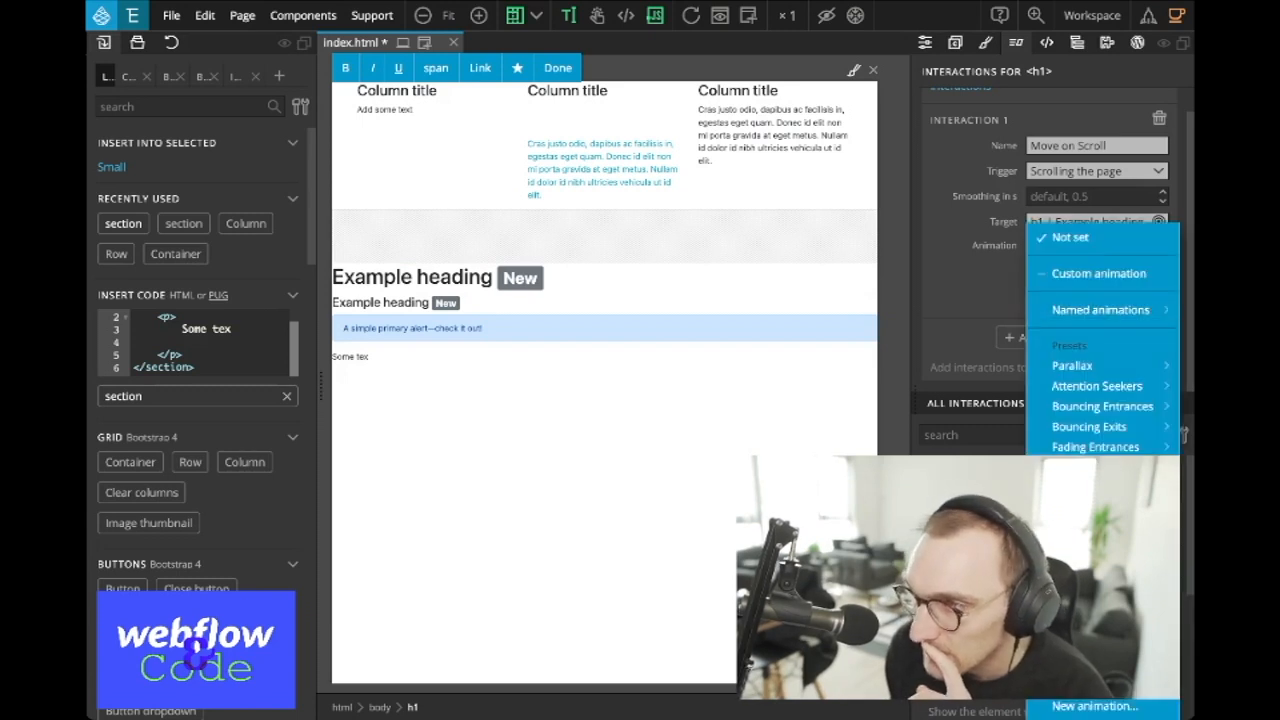
key("Up")
key("Return")
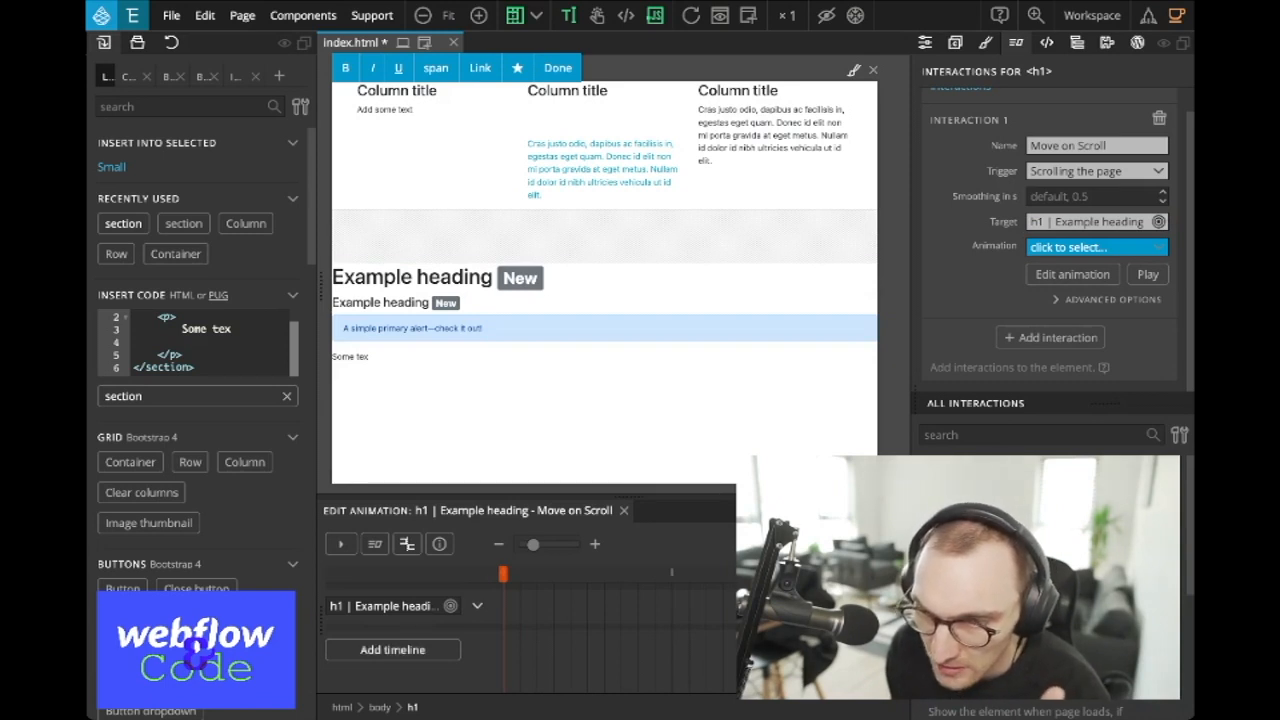
Step: Add a tween transition at 0.73 s on the heading's animation timeline
right_click(472, 580)
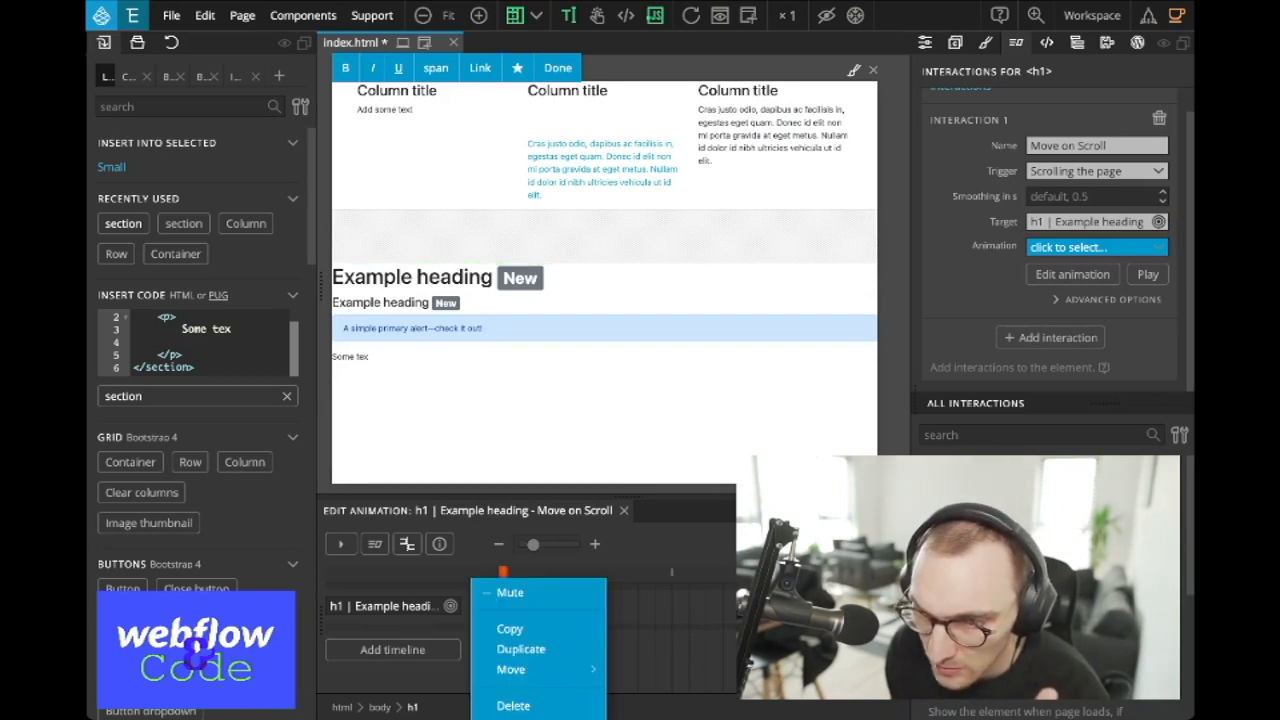
key("Escape")
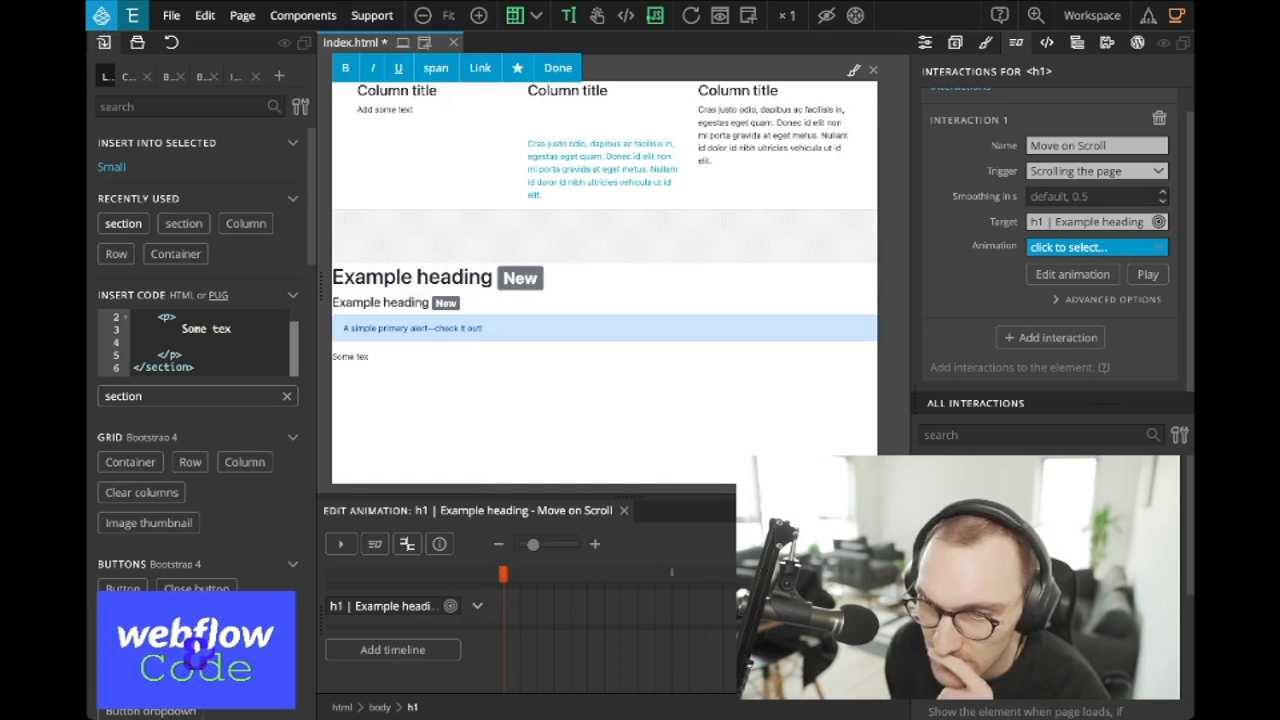
left_click(390, 606)
double_click(627, 606)
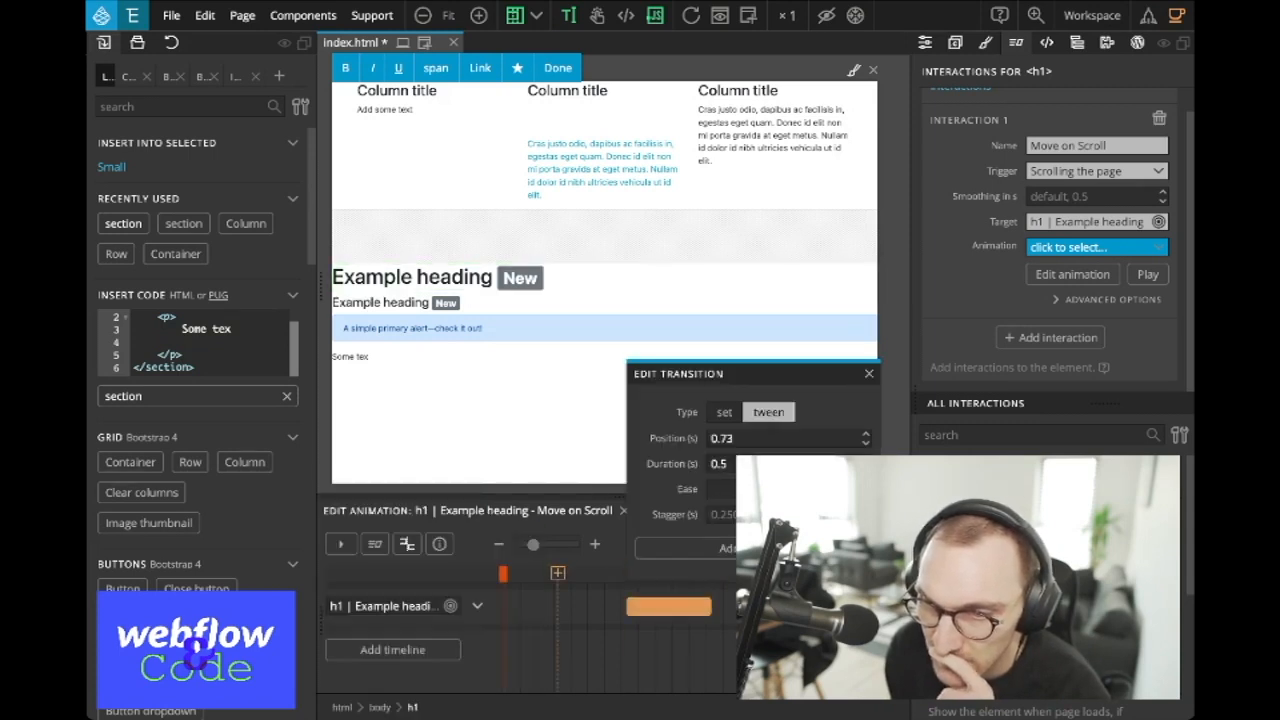
Step: Add a set-type transition at 0 s on the heading's timeline with a translate X of 50px
double_click(530, 606)
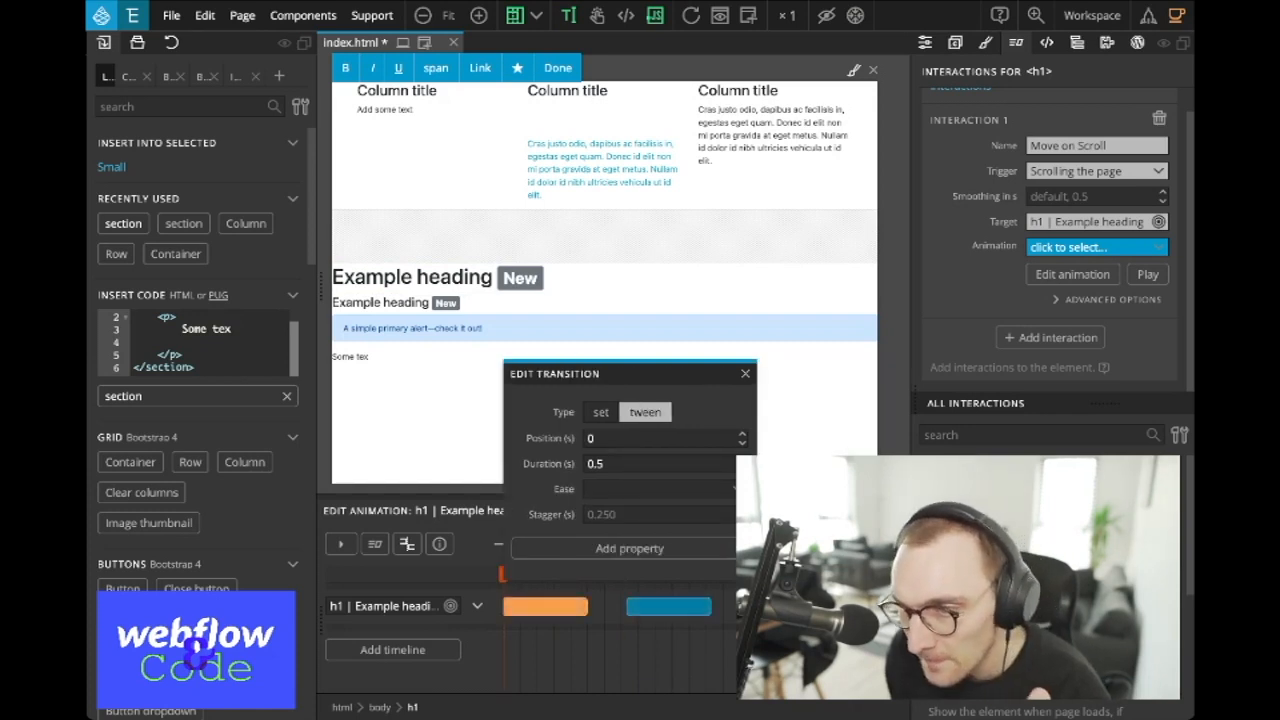
left_click(600, 412)
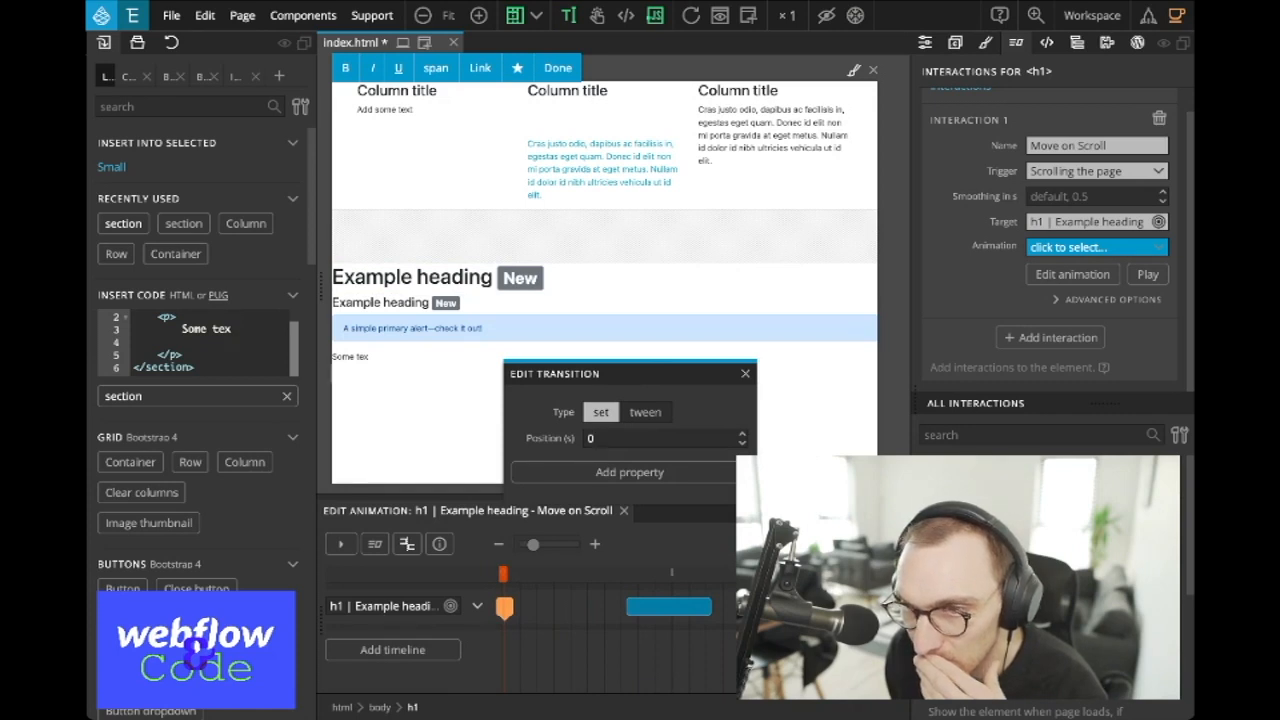
left_click(629, 472)
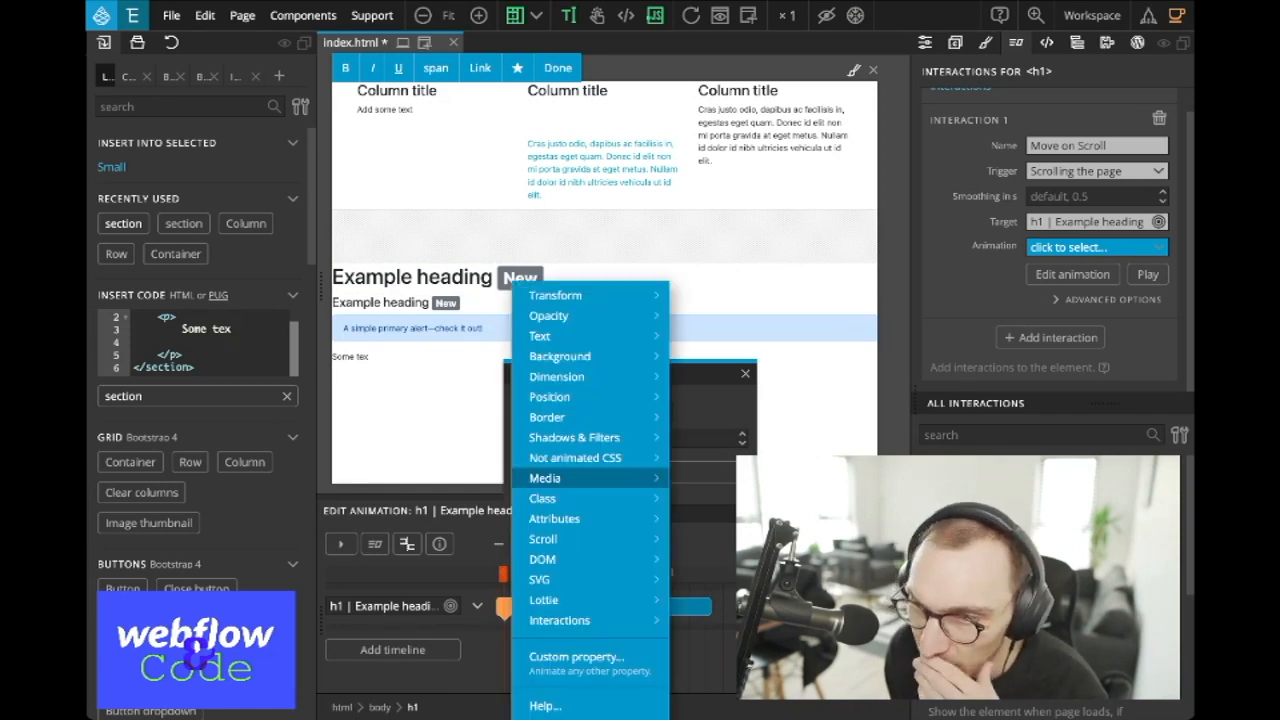
mouse_move(580, 295)
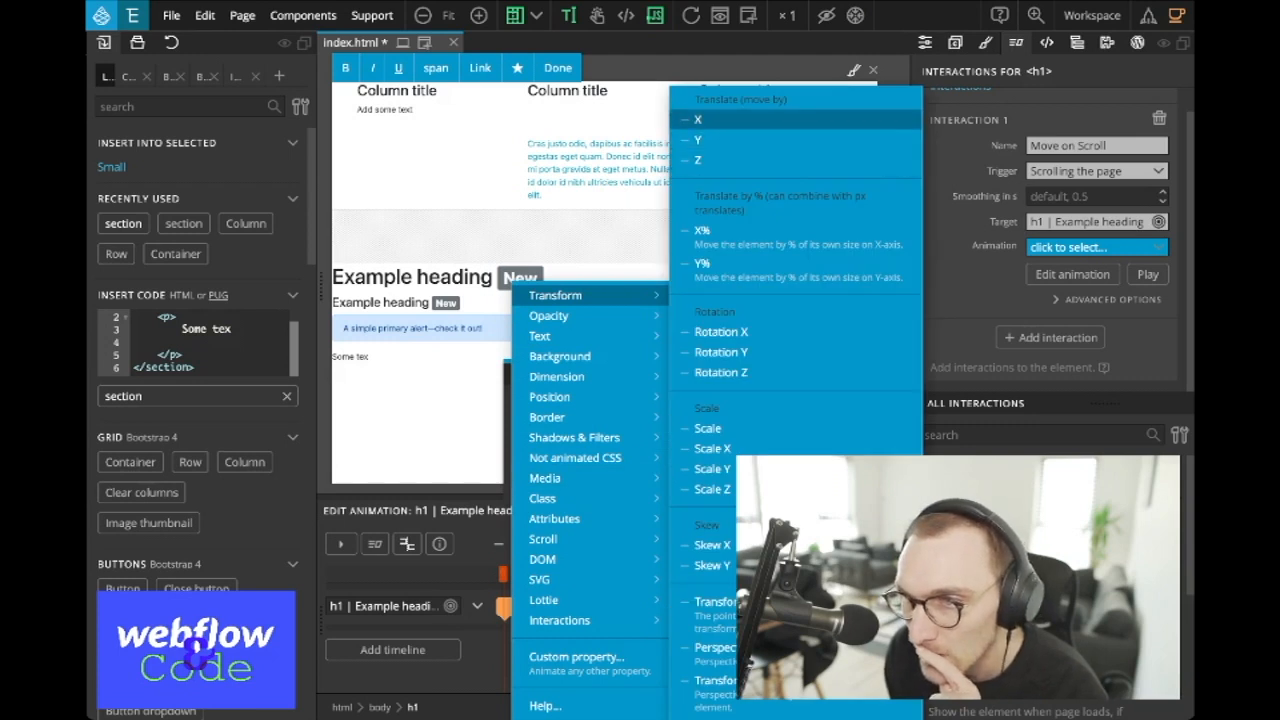
left_click(700, 119)
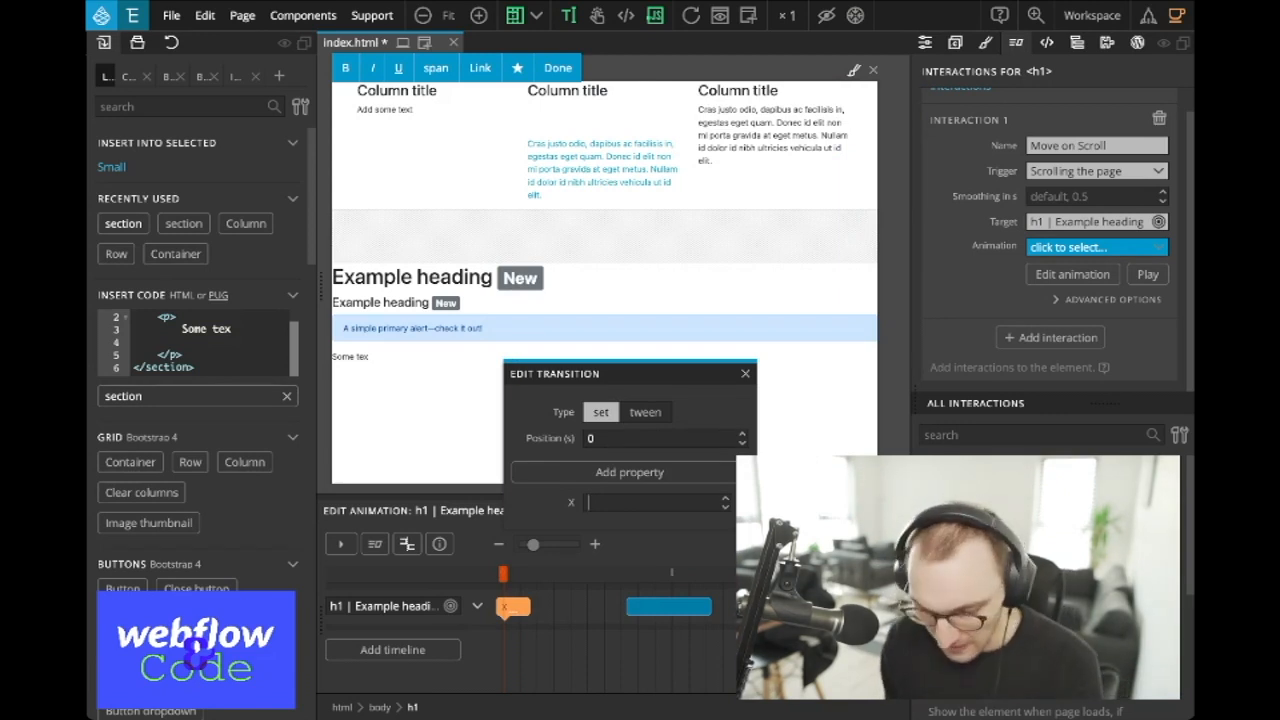
type("50")
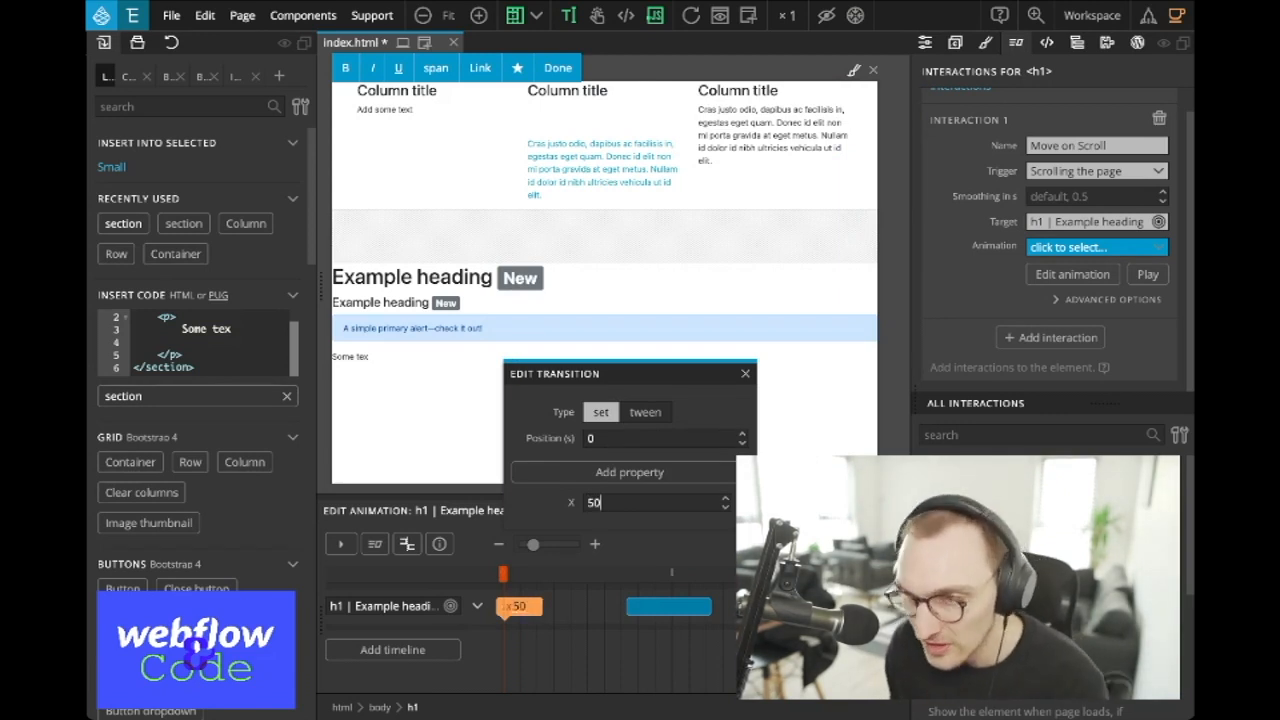
type("px")
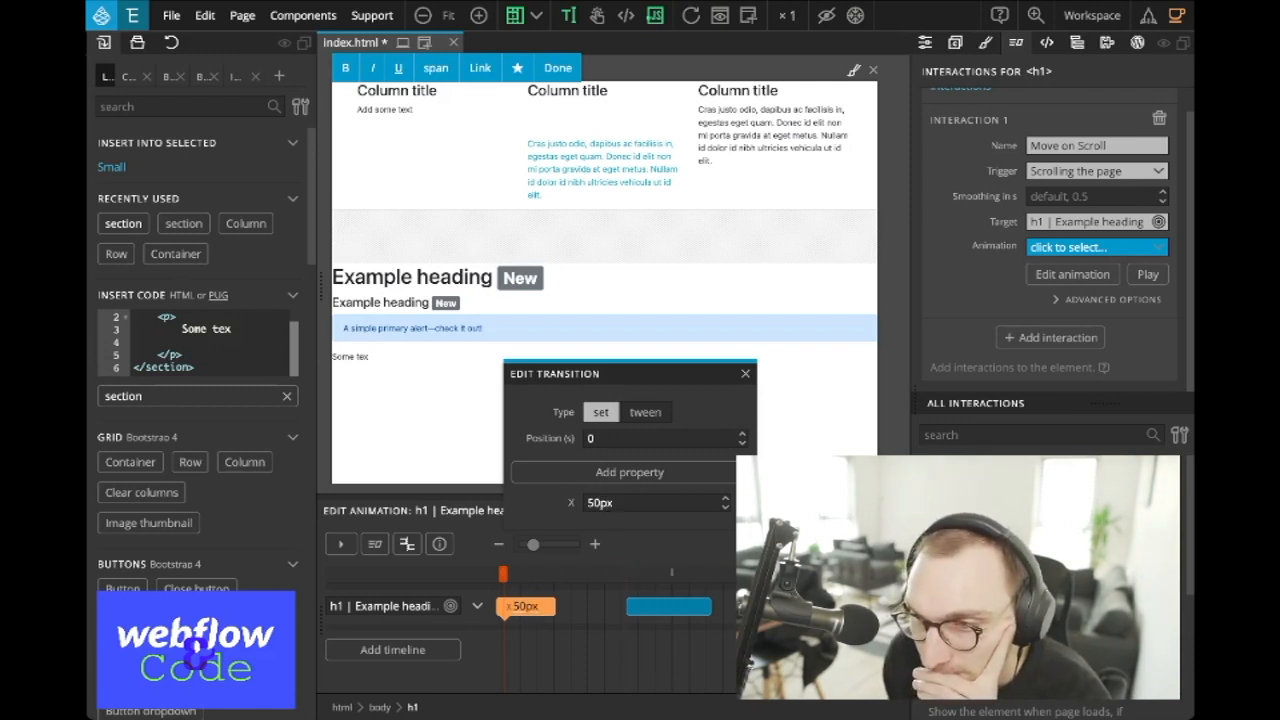
key("Return")
Step: Add a tween transition at 0.45 s on the heading's timeline with a translate X of 100px
left_click(577, 606)
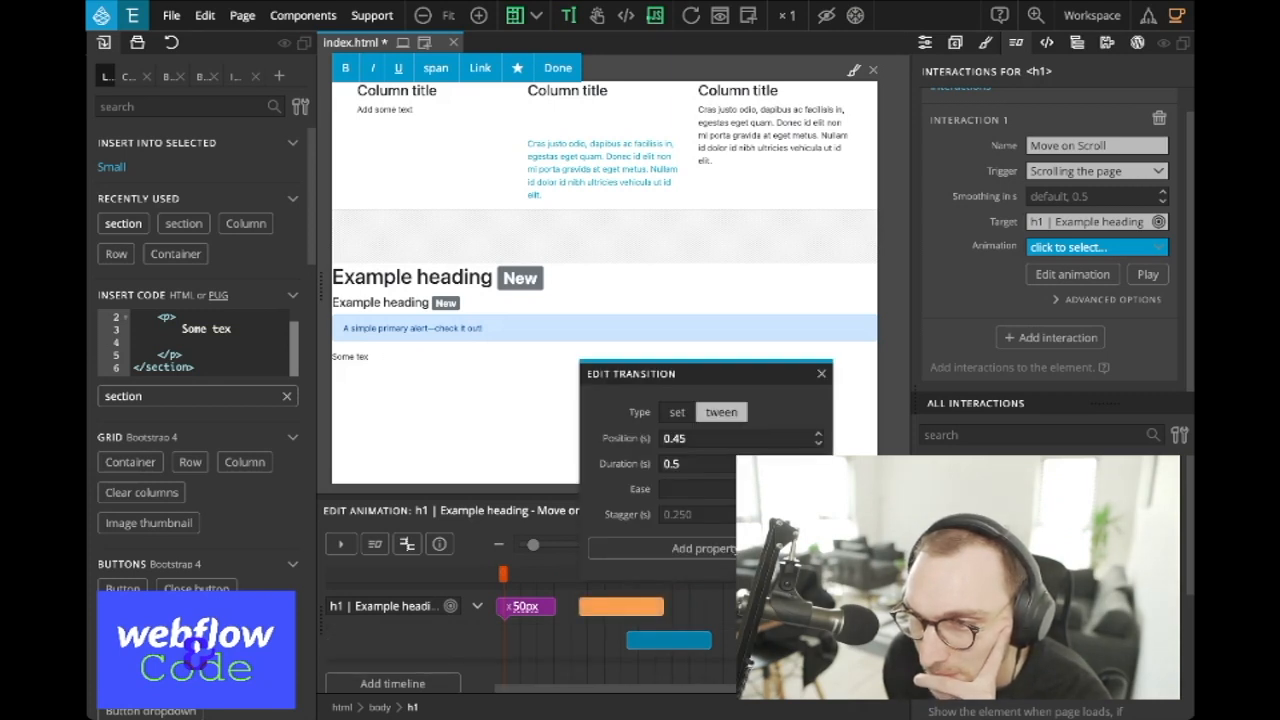
left_click(703, 548)
mouse_move(630, 315)
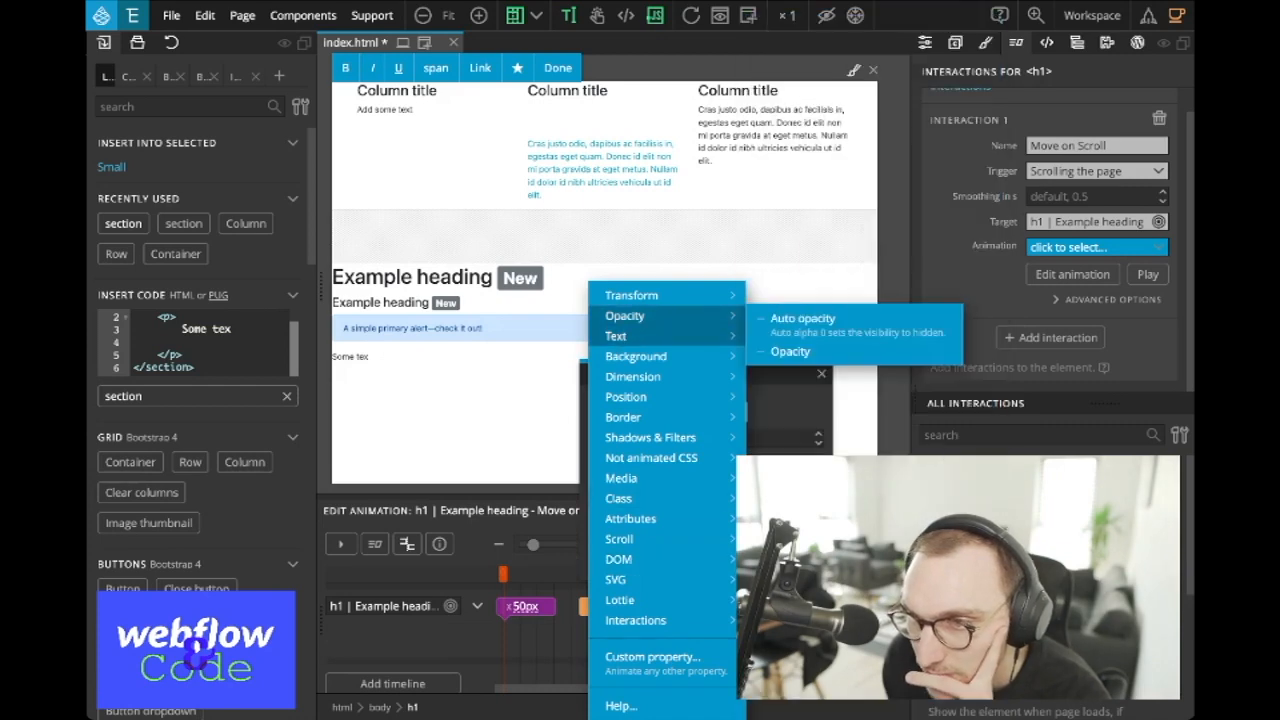
left_click(780, 119)
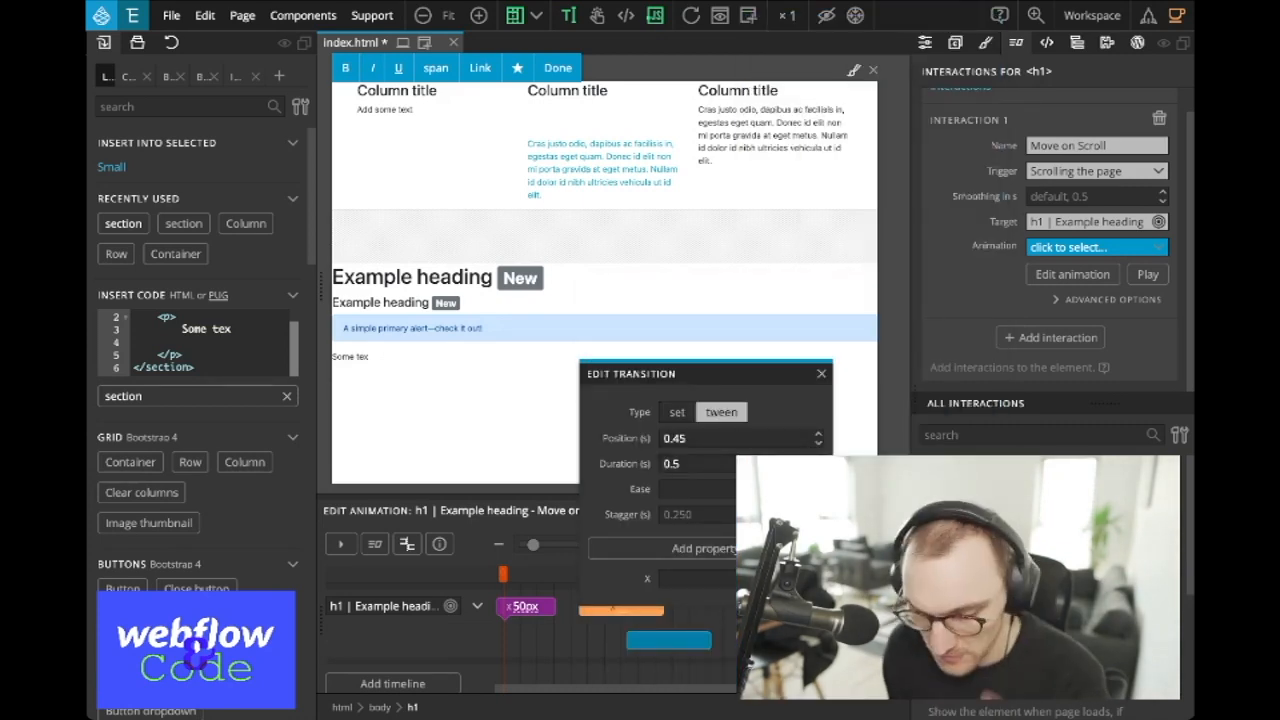
type("100px")
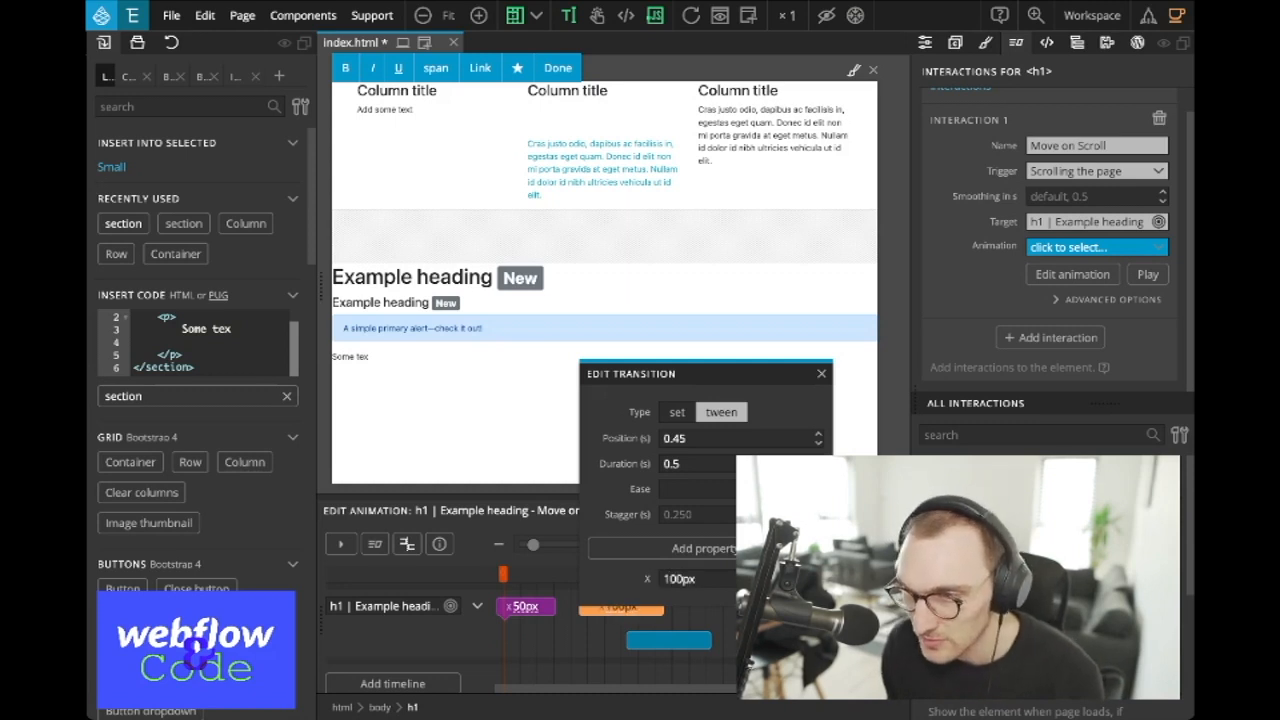
Step: Delete the empty tween transition that overlaps the 100px tween on the heading's timeline
left_click(854, 606)
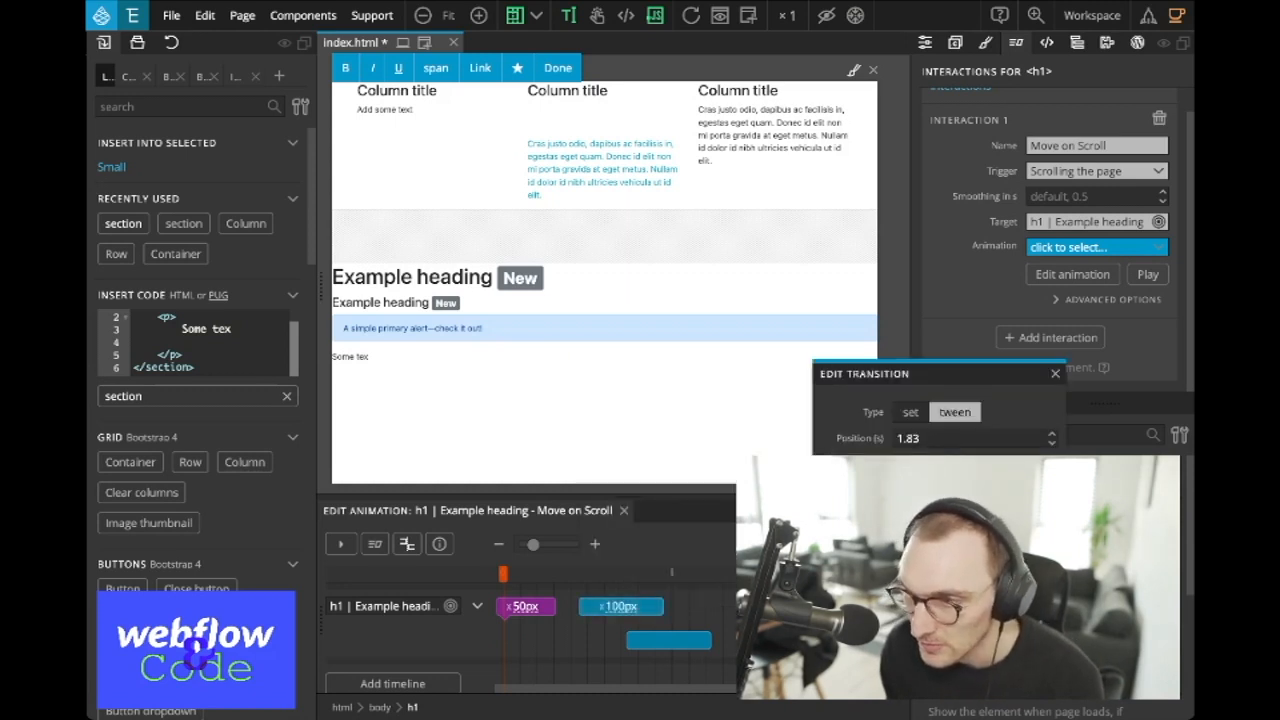
right_click(645, 638)
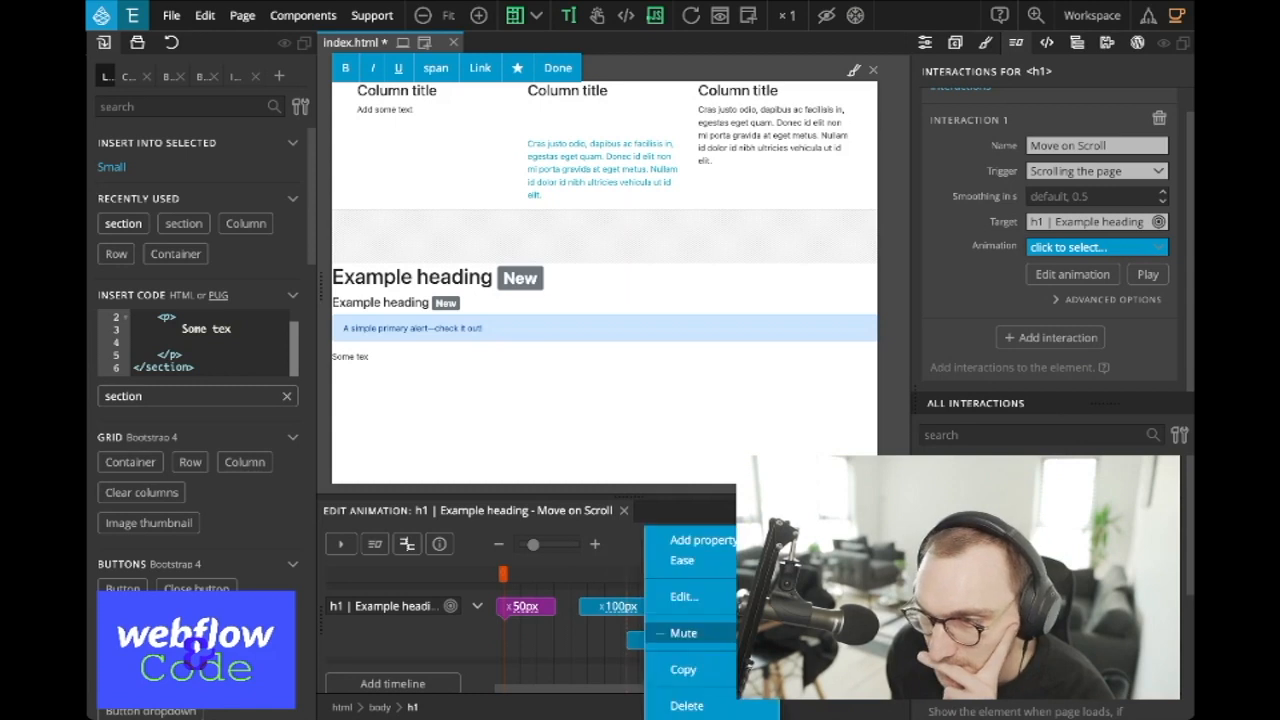
left_click(686, 705)
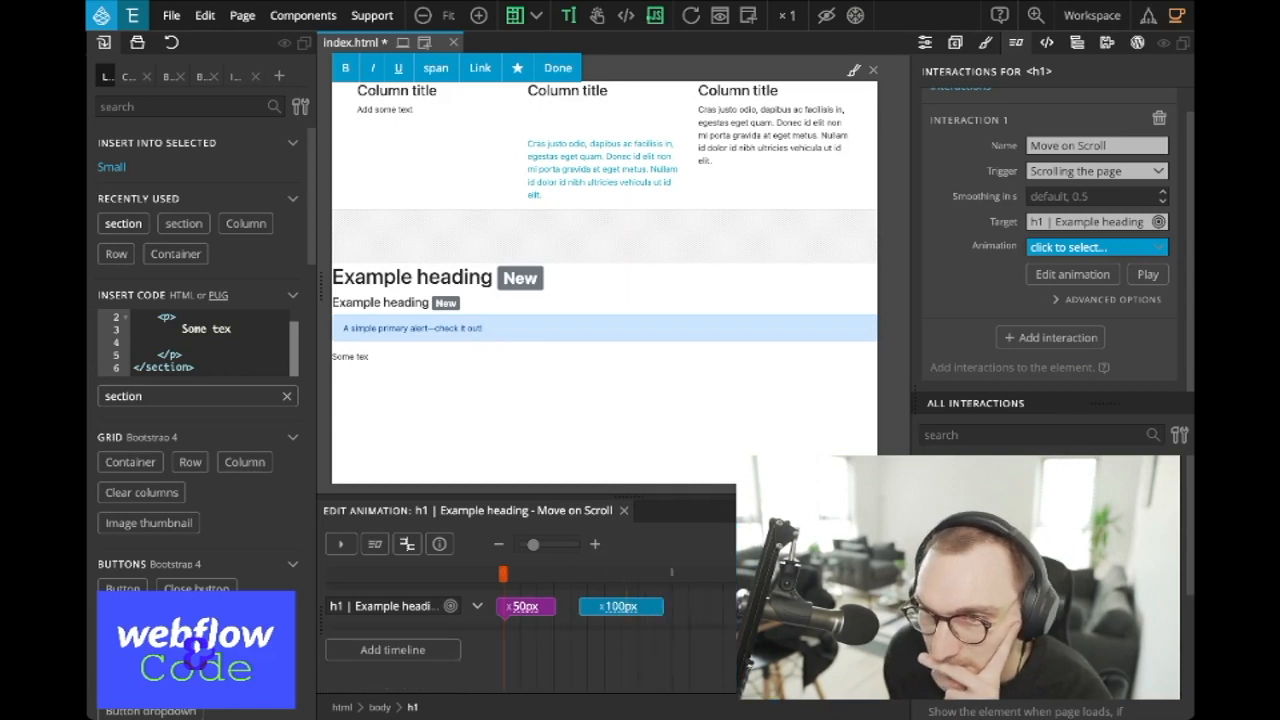
mouse_move(503, 573)
left_mouse_down()
mouse_move(665, 573)
mouse_move(503, 573)
left_mouse_up()
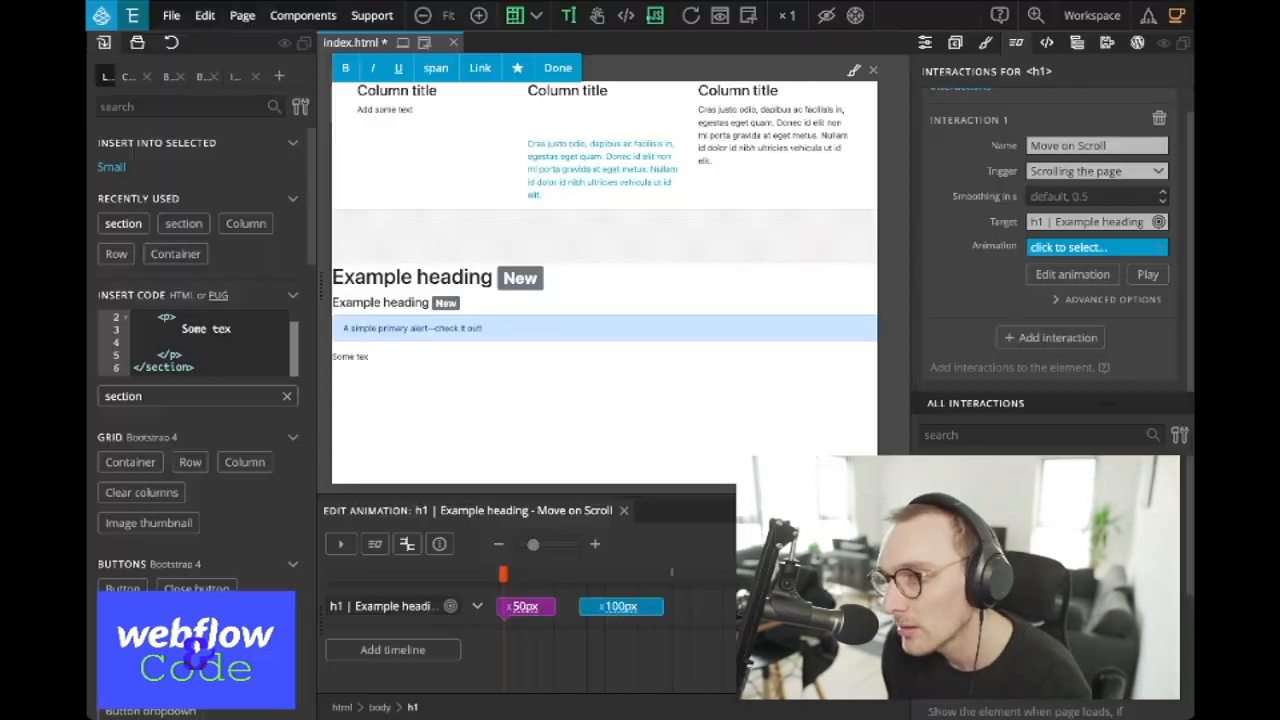
left_click(1097, 247)
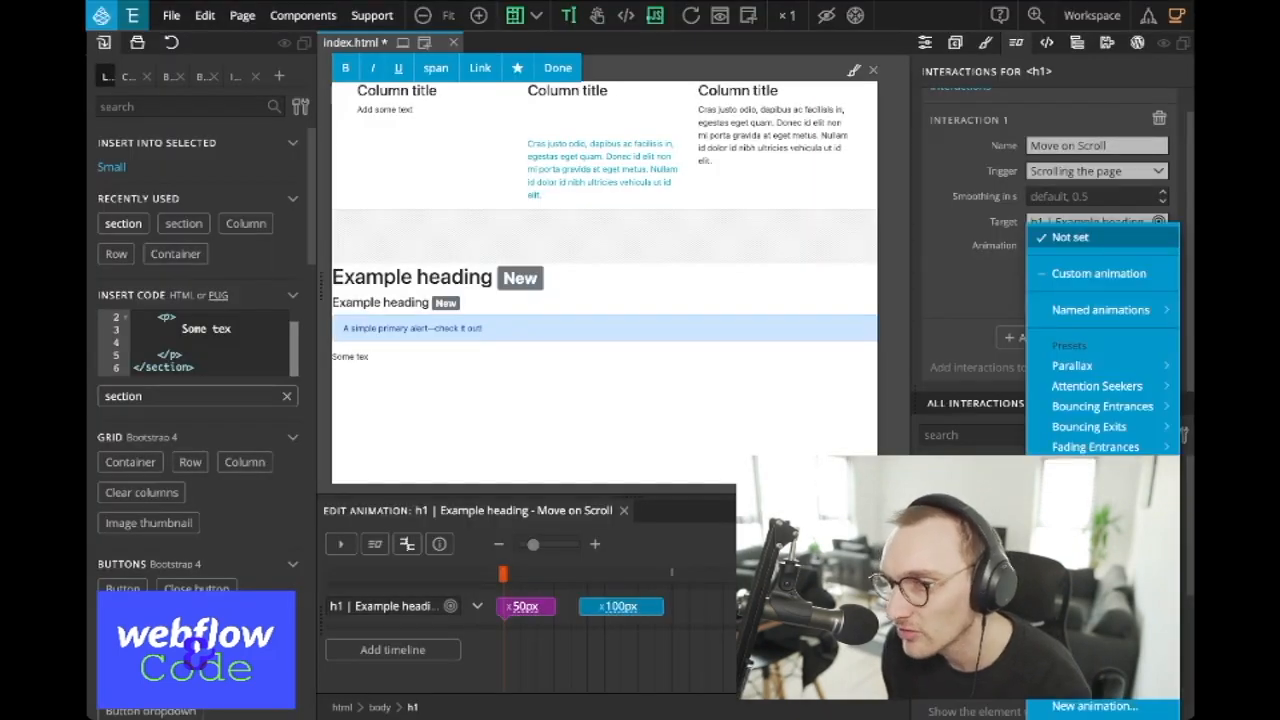
key("Escape")
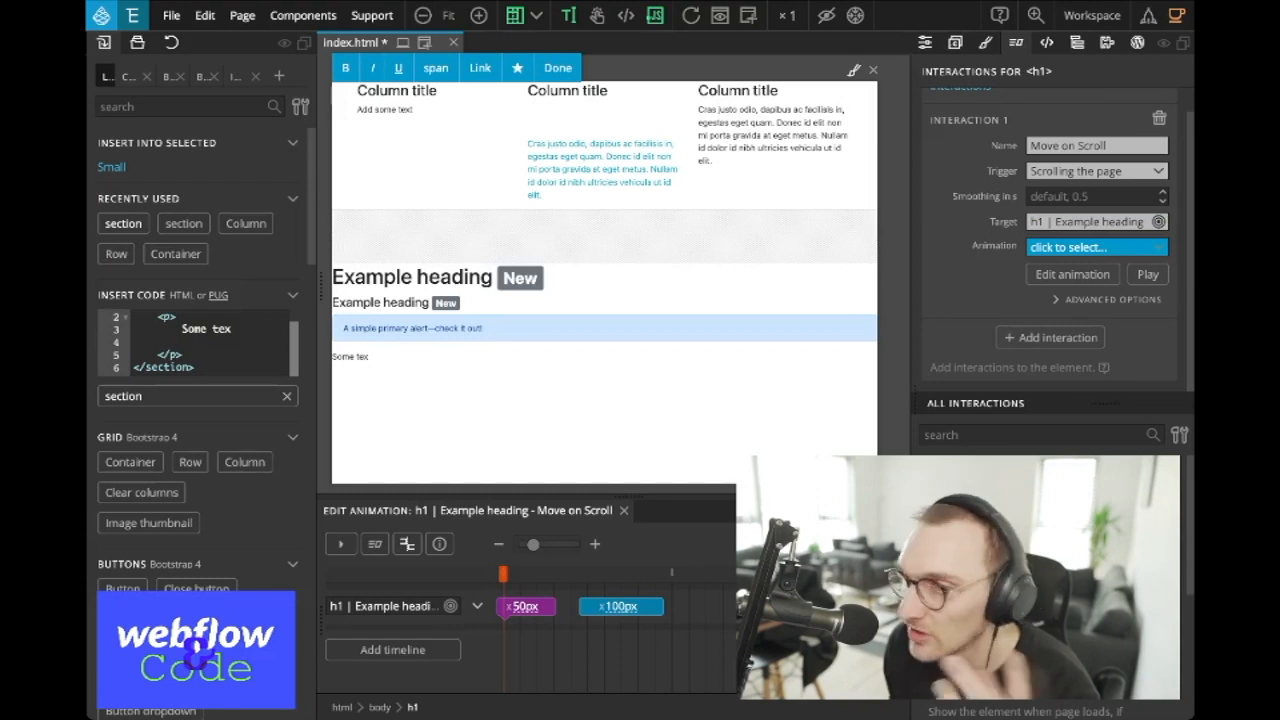
Step: Remove the data-pg-ia attribute and its interaction value from the large h1 heading's code
left_click(1047, 43)
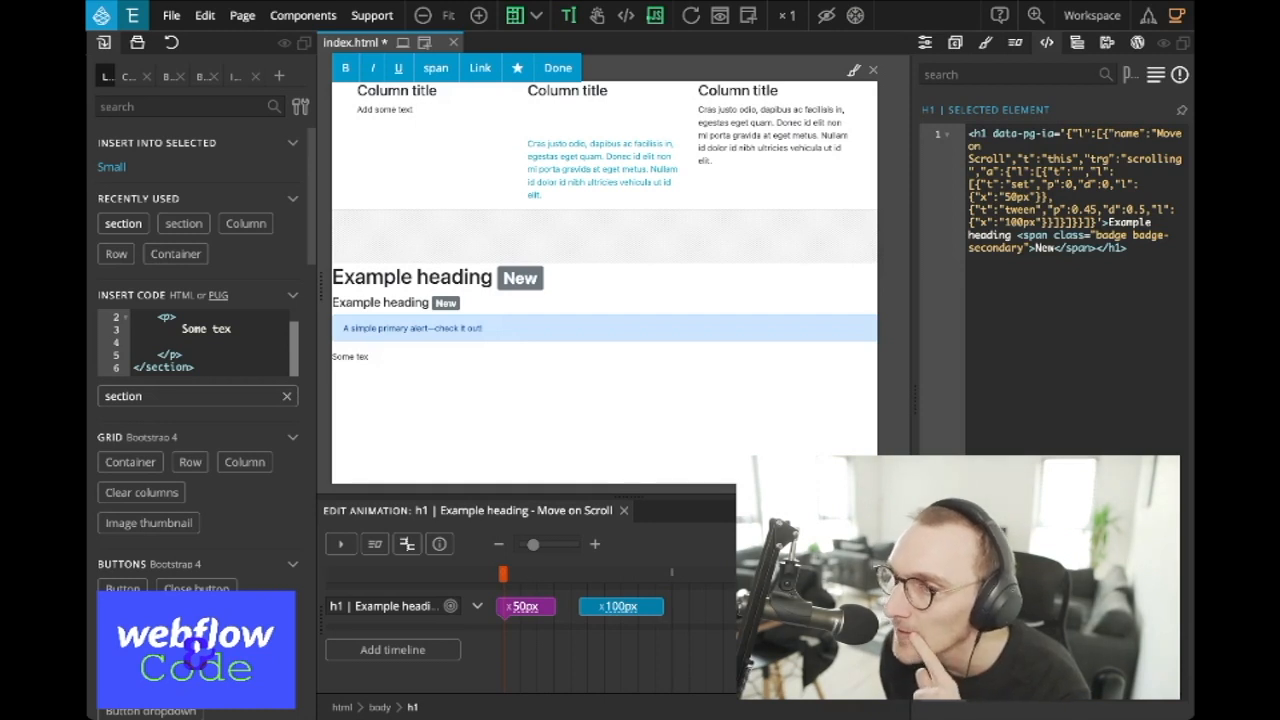
left_click_drag(1060, 133, 1100, 222)
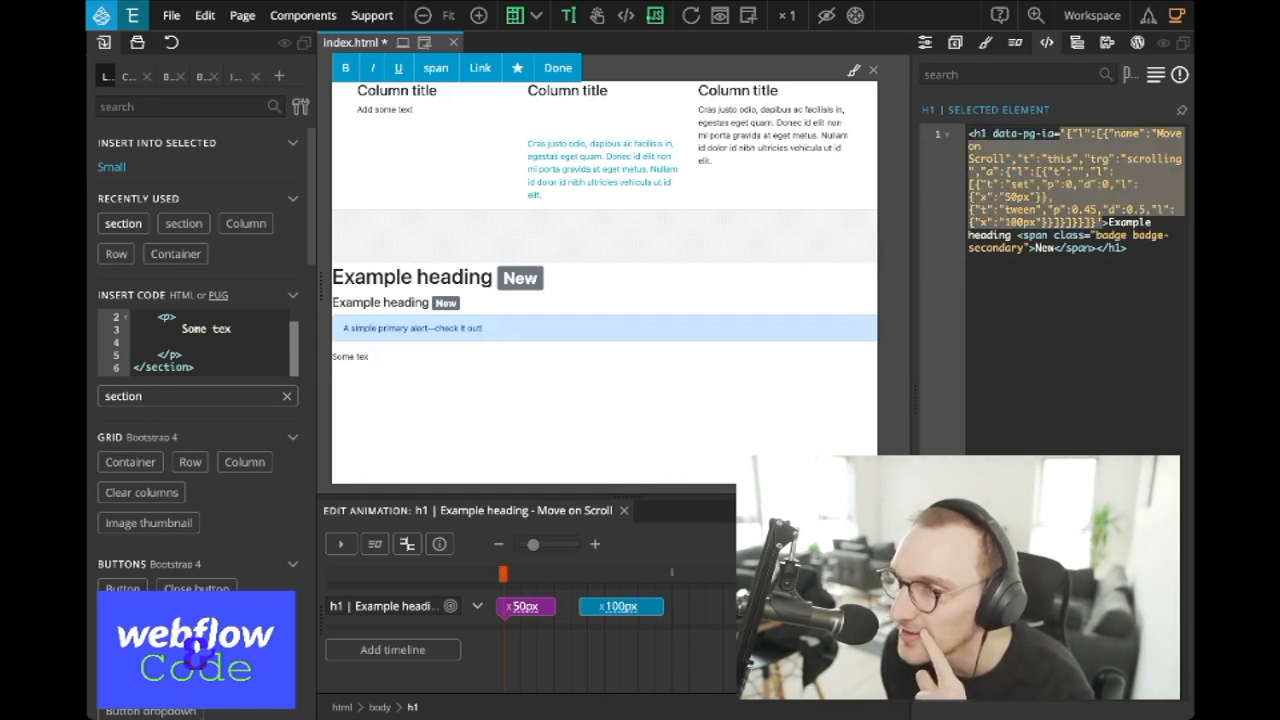
key("BackSpace")
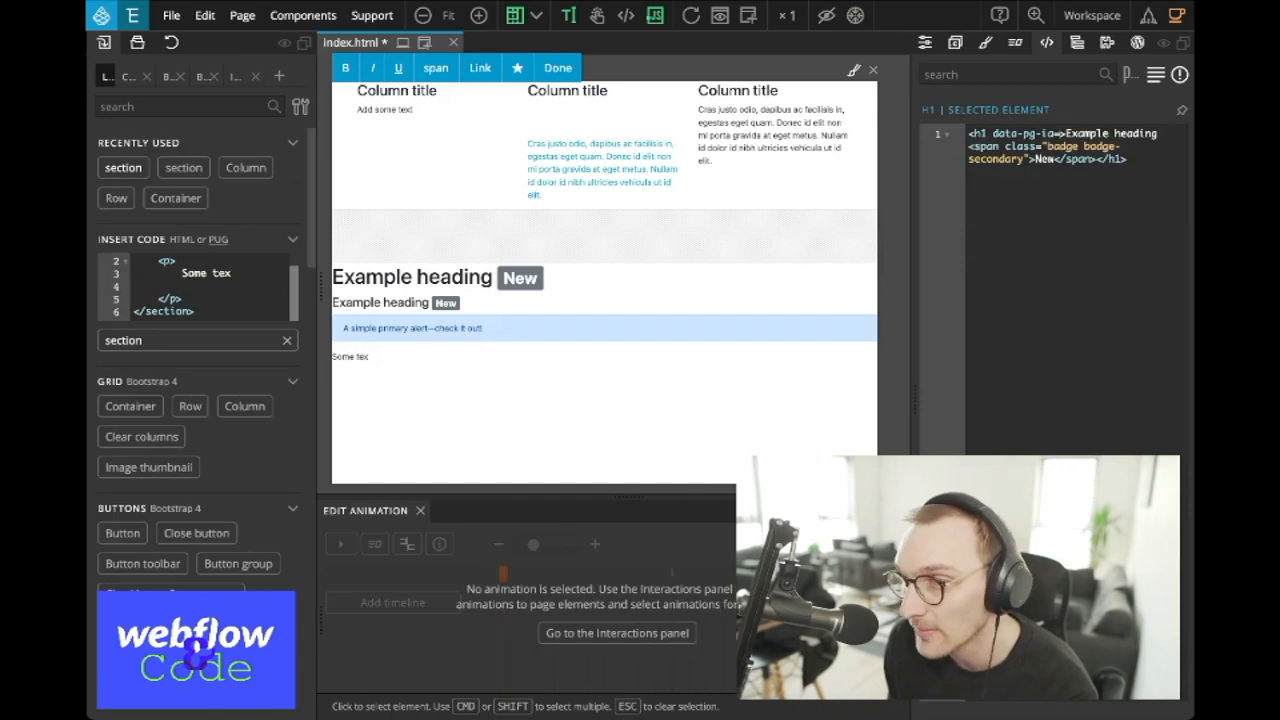
key("BackSpace")
key("BackSpace")
key("BackSpace")
key("BackSpace")
key("BackSpace")
key("BackSpace")
key("BackSpace")
key("BackSpace")
key("BackSpace")
key("BackSpace")
key("BackSpace")
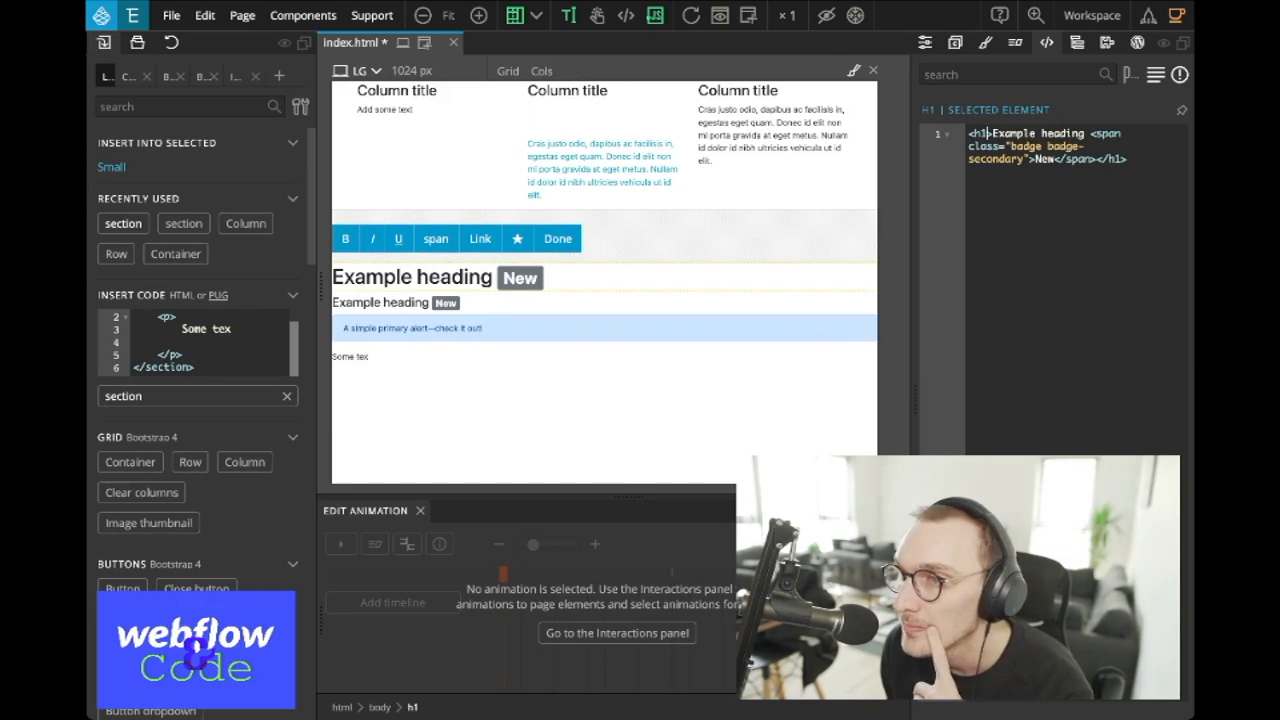
double_click(1012, 133)
key("ctrl+a")
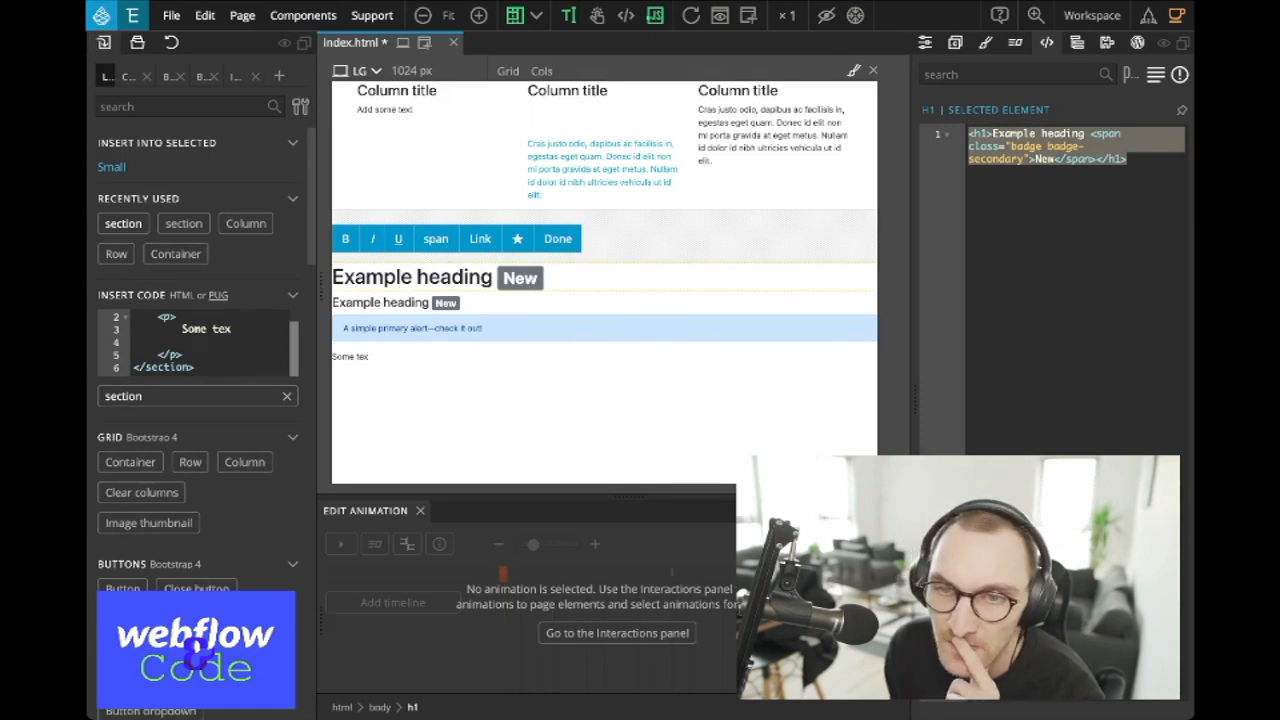
left_click(1127, 160)
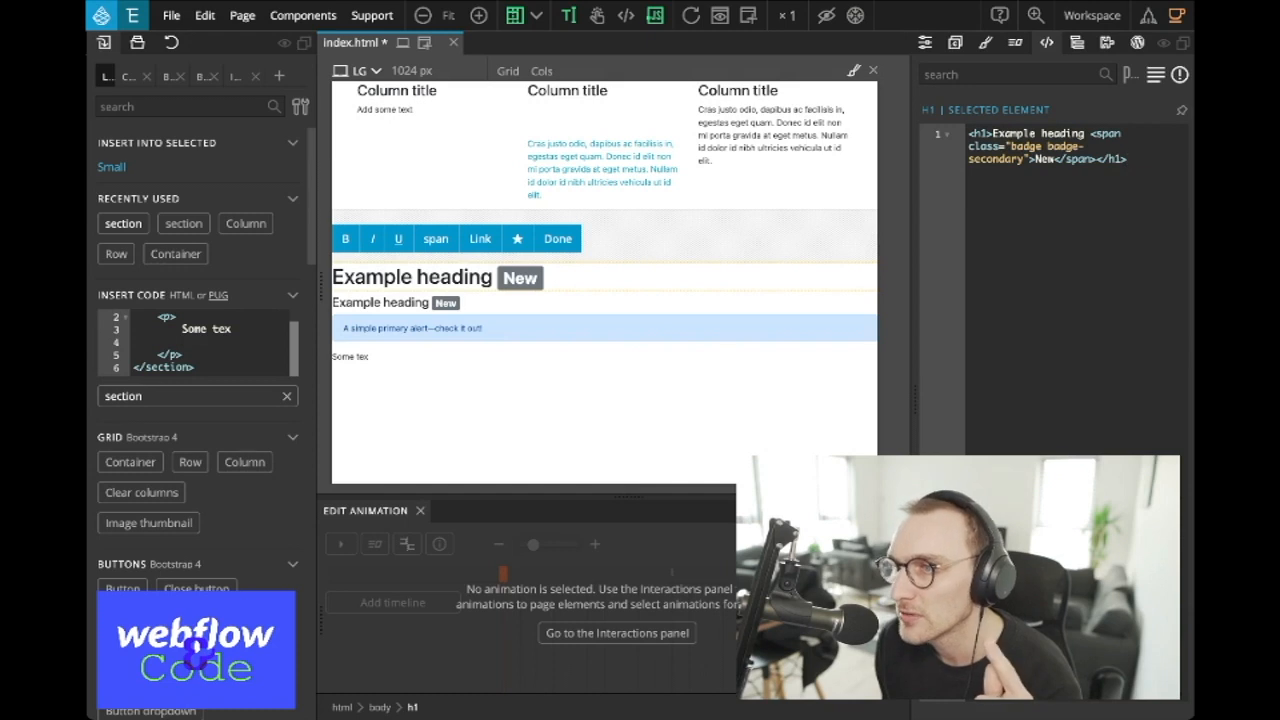
Step: Dock the code panel in its own column between the element library and the page view, and turn off line wrapping
left_click_drag(1047, 43, 317, 140)
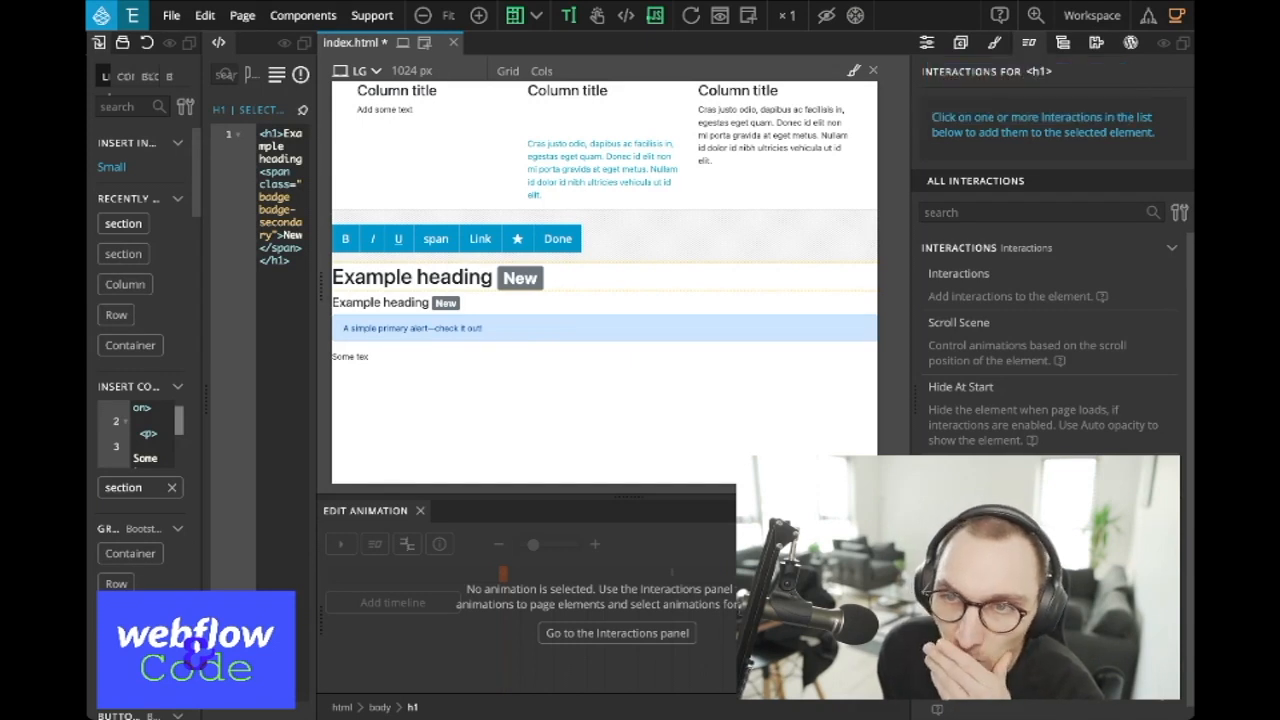
left_click(303, 109)
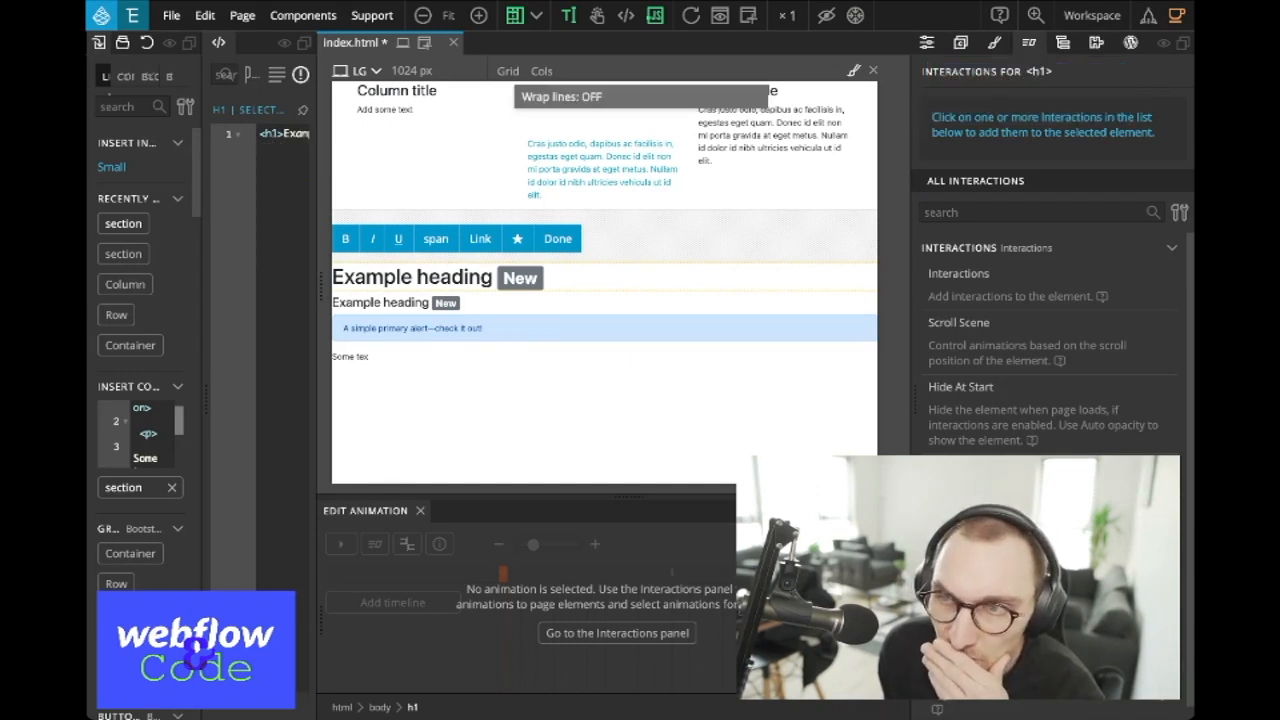
left_click(303, 109)
left_click(303, 109)
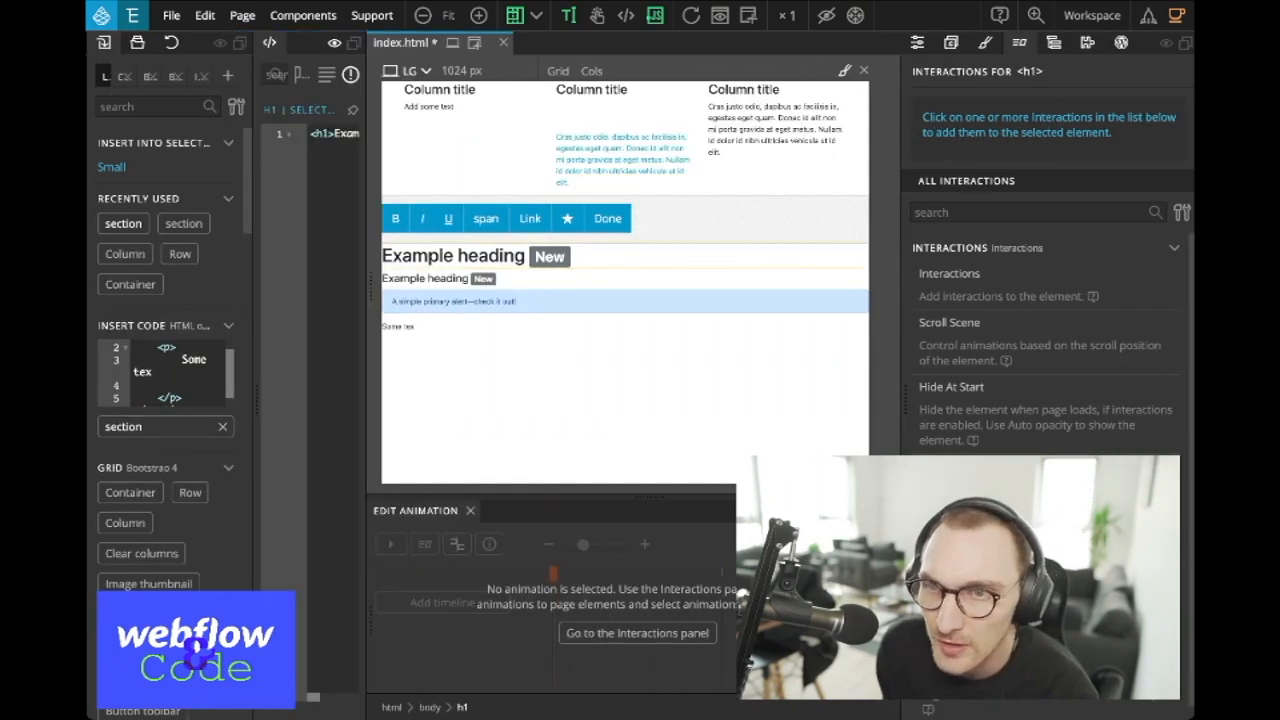
Step: Return the code panel to the group with the interactions panel, and dock the page tree above the element library
left_click_drag(269, 42, 1105, 30)
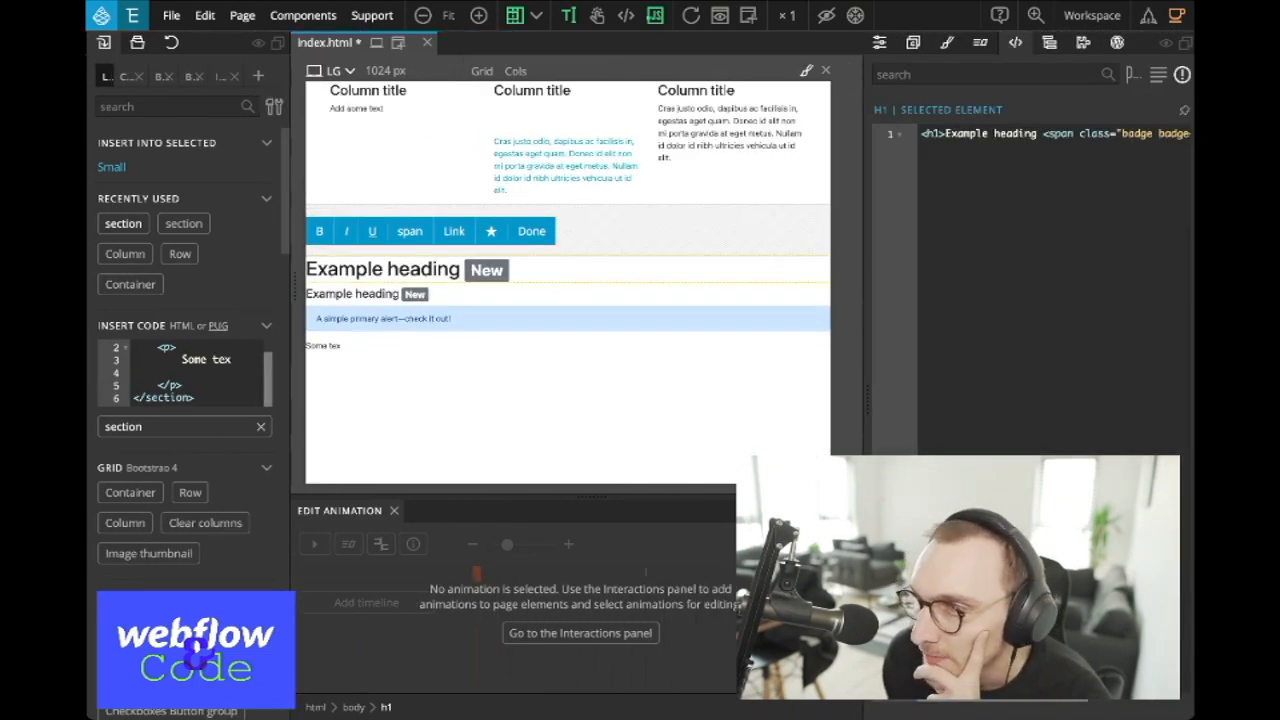
left_click(1049, 43)
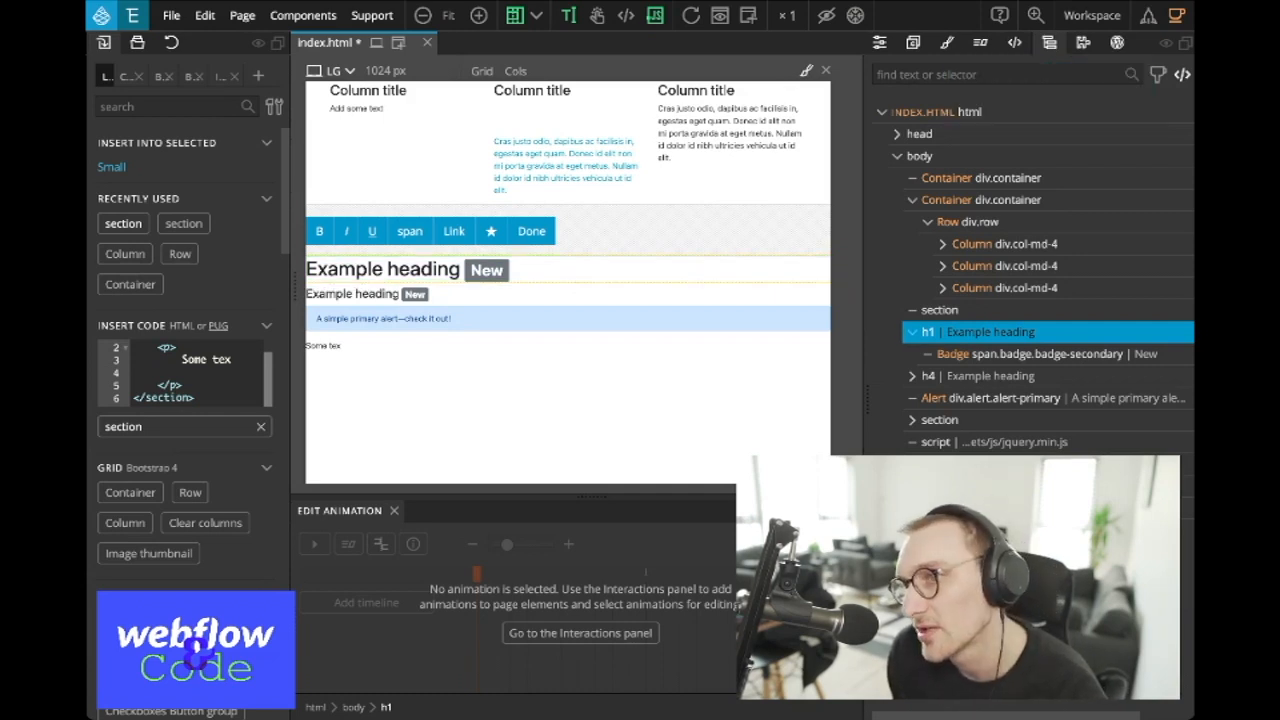
left_click_drag(1049, 43, 211, 88)
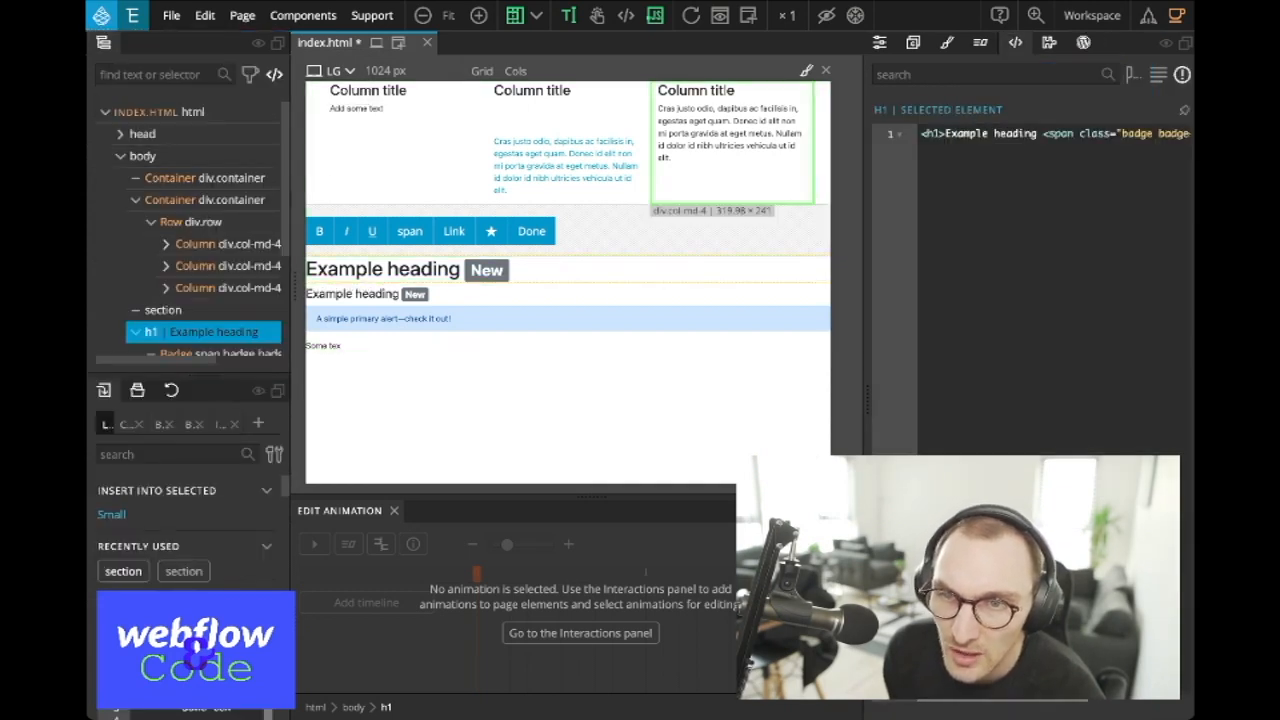
Step: Select the row's first column in the page tree and expand it to show its child elements
left_click(208, 288)
left_click(200, 222)
left_click(208, 244)
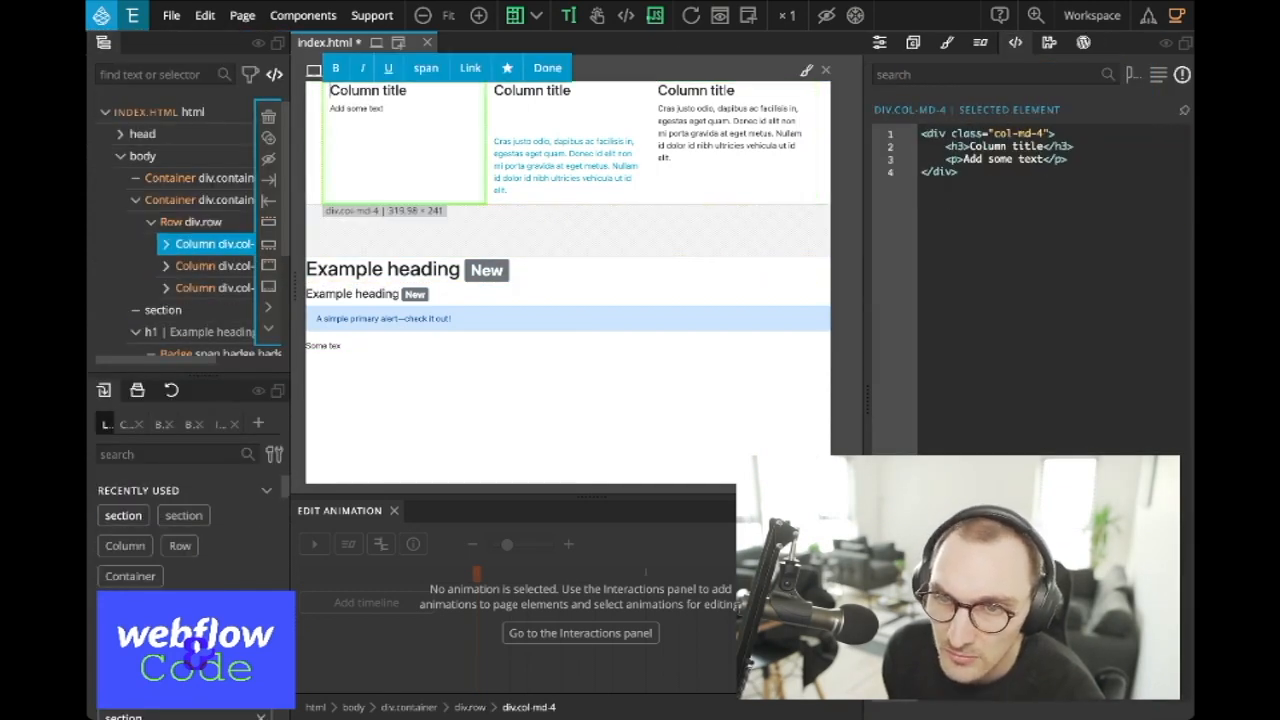
left_click(166, 244)
Step: Insert a section from the library ahead of the row's first column, and delete that section again
mouse_move(123, 515)
left_click_drag(123, 515, 197, 300)
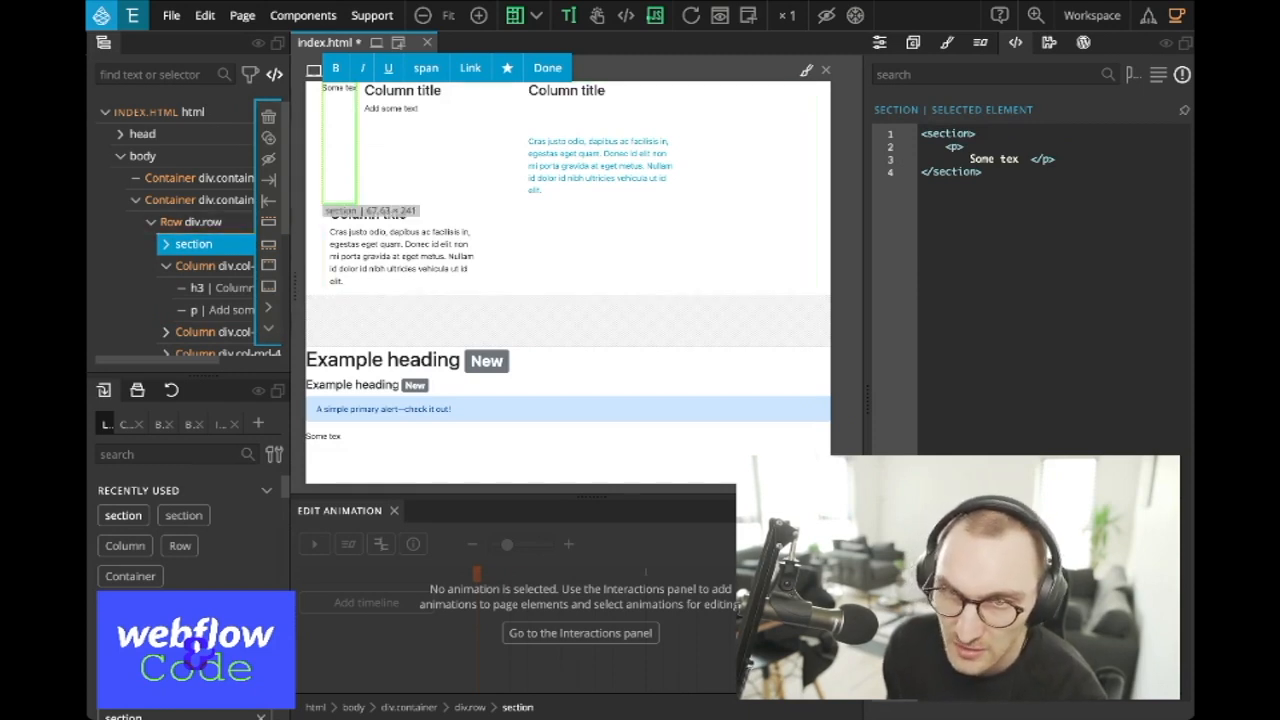
right_click(188, 243)
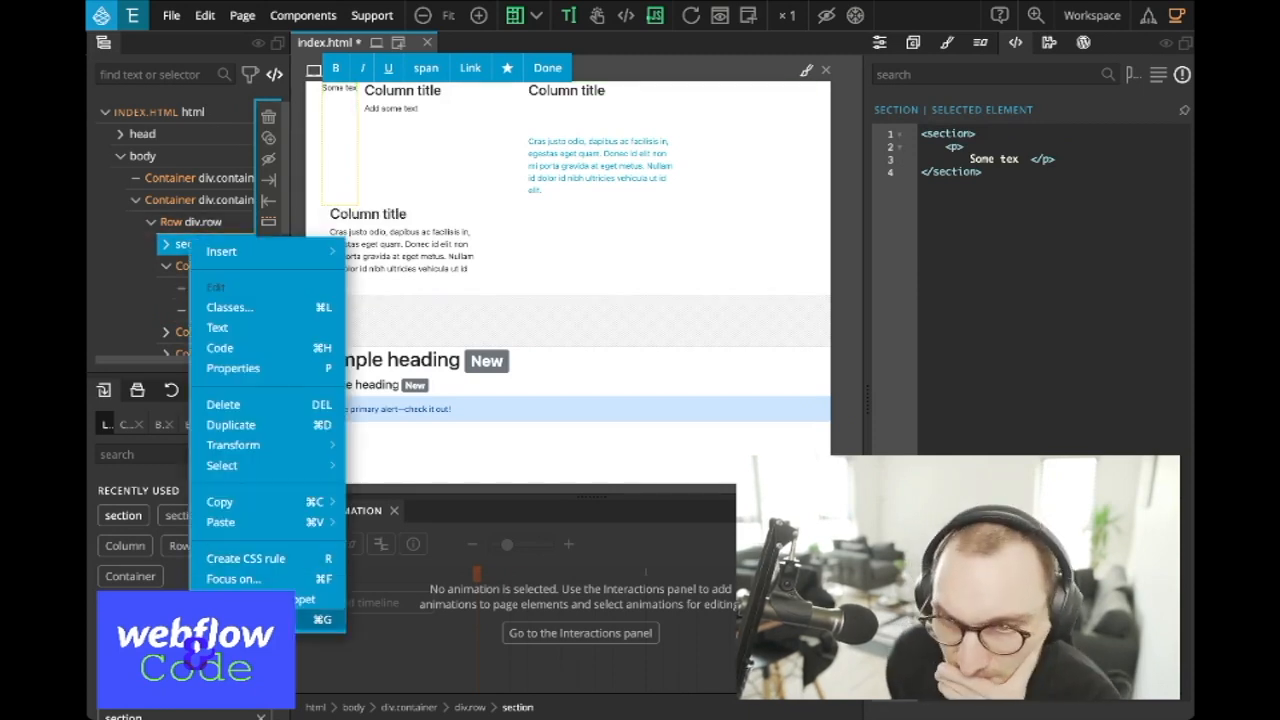
left_click(223, 404)
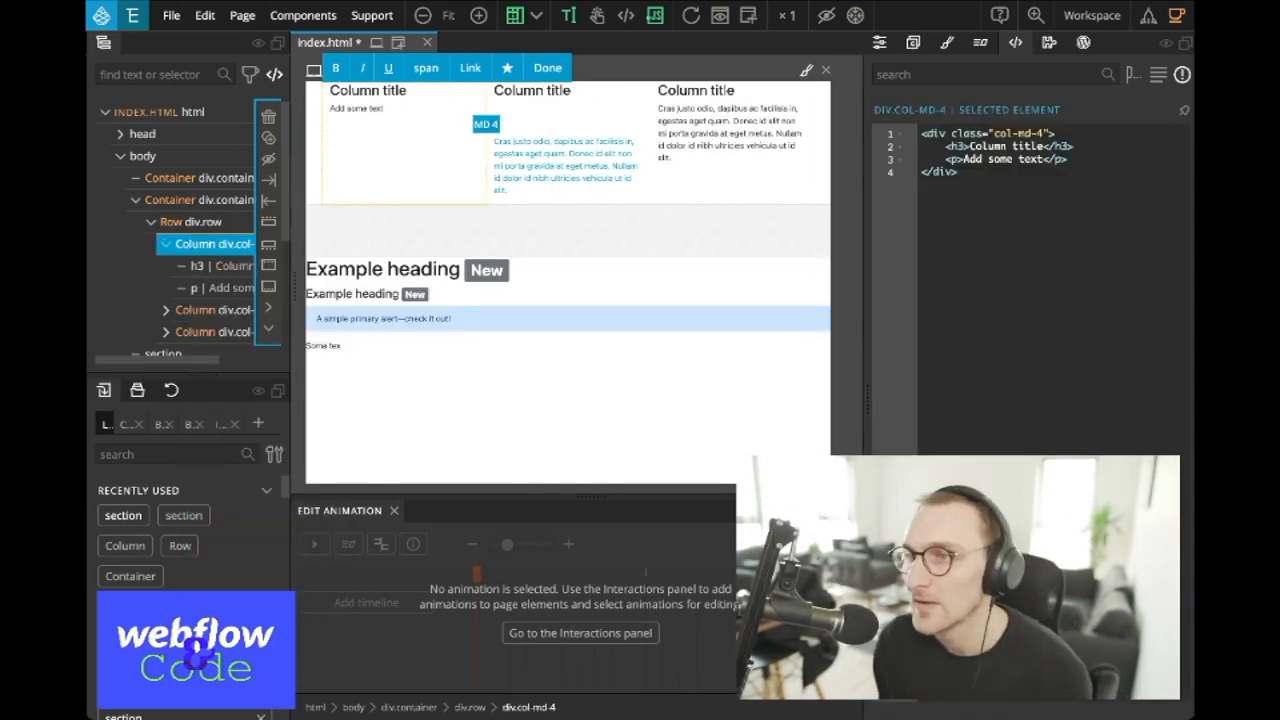
Step: Examine the general component actions and the WordPress actions offered for the selected column
left_click(1048, 43)
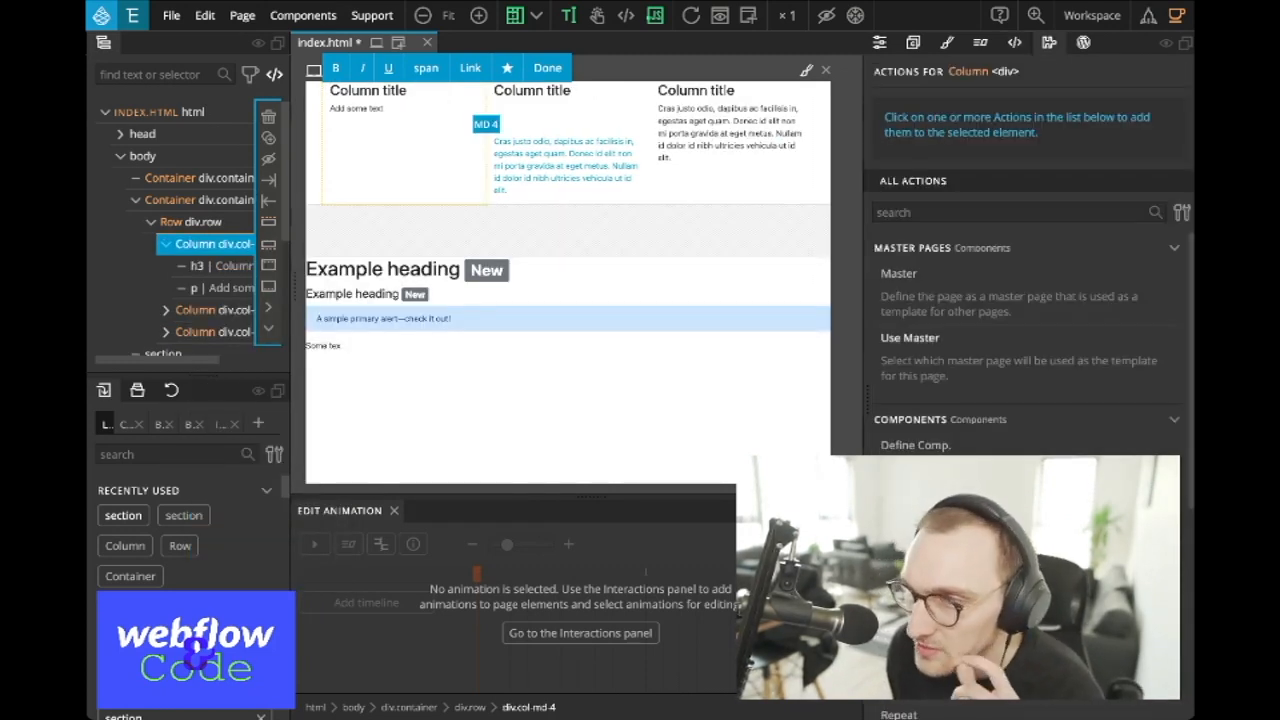
scroll(1028, 300, "down", 1)
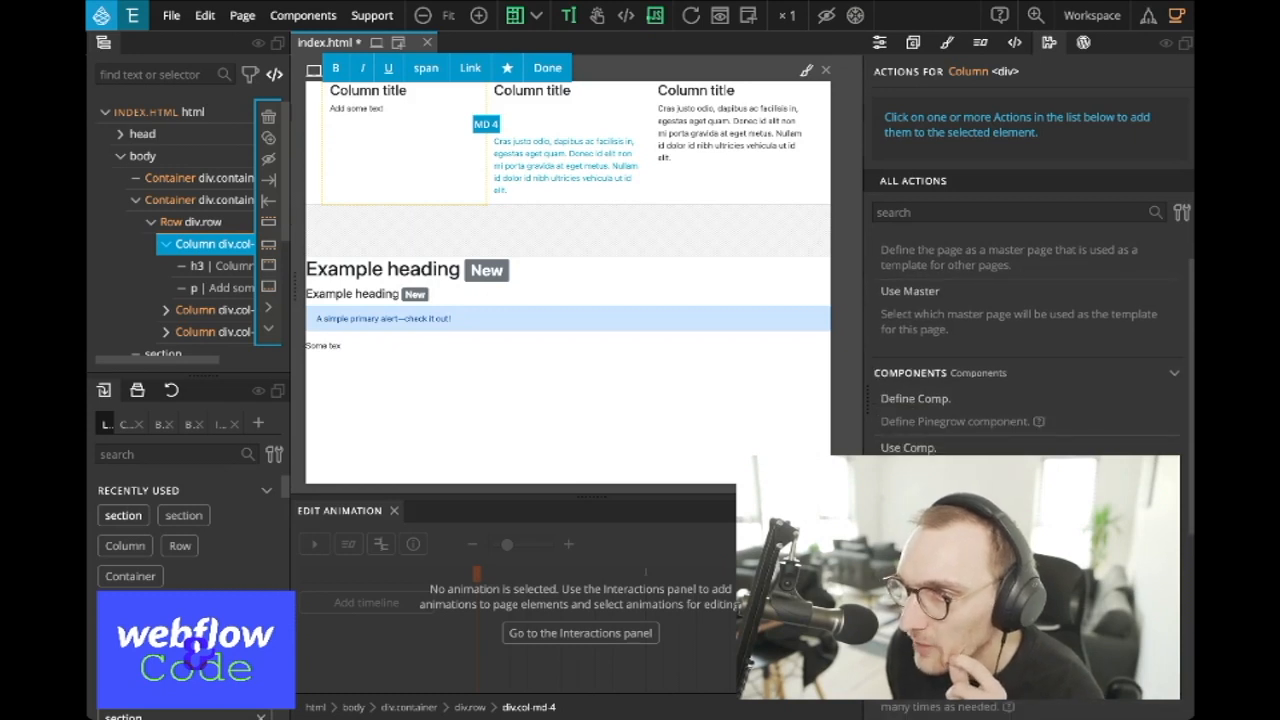
left_click(1083, 43)
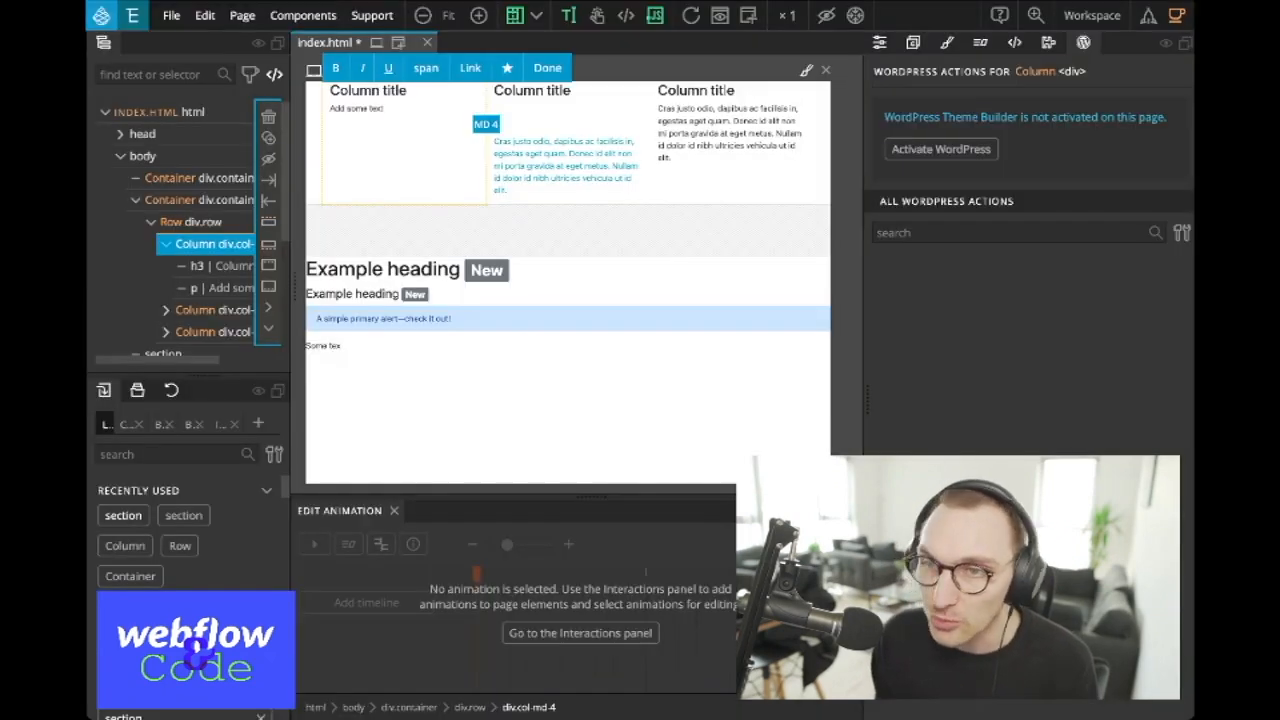
key("Escape")
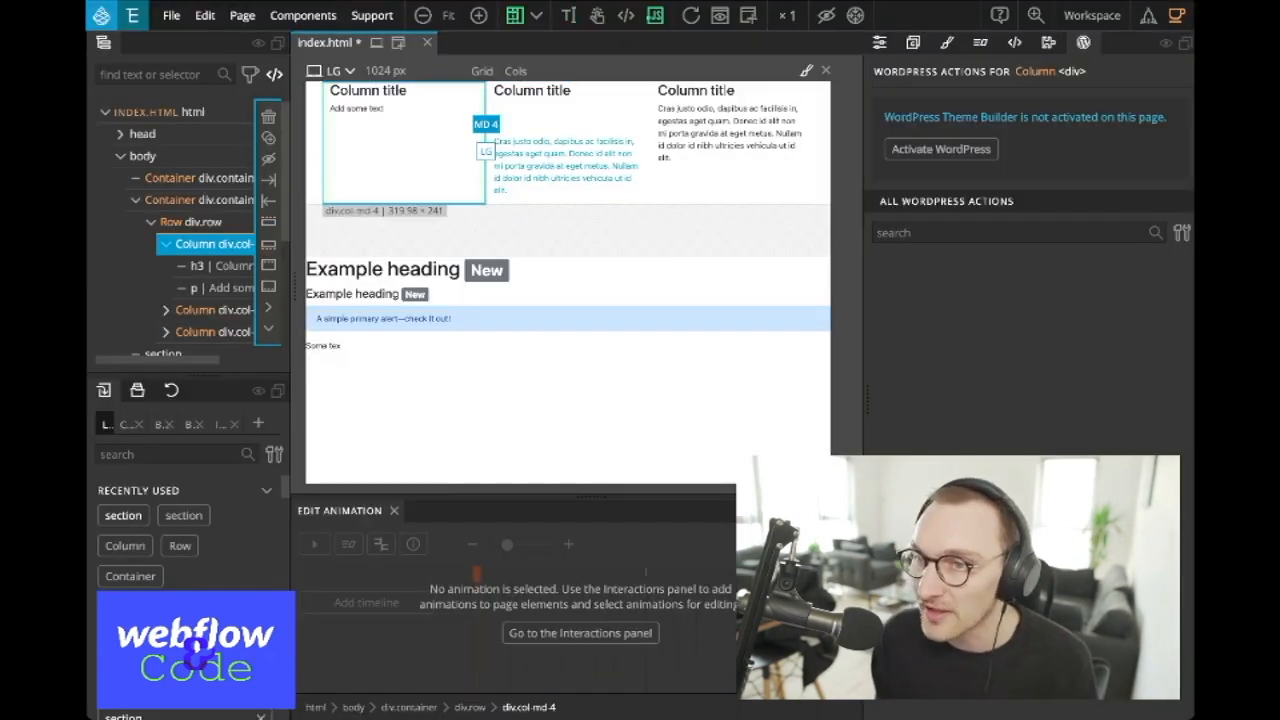